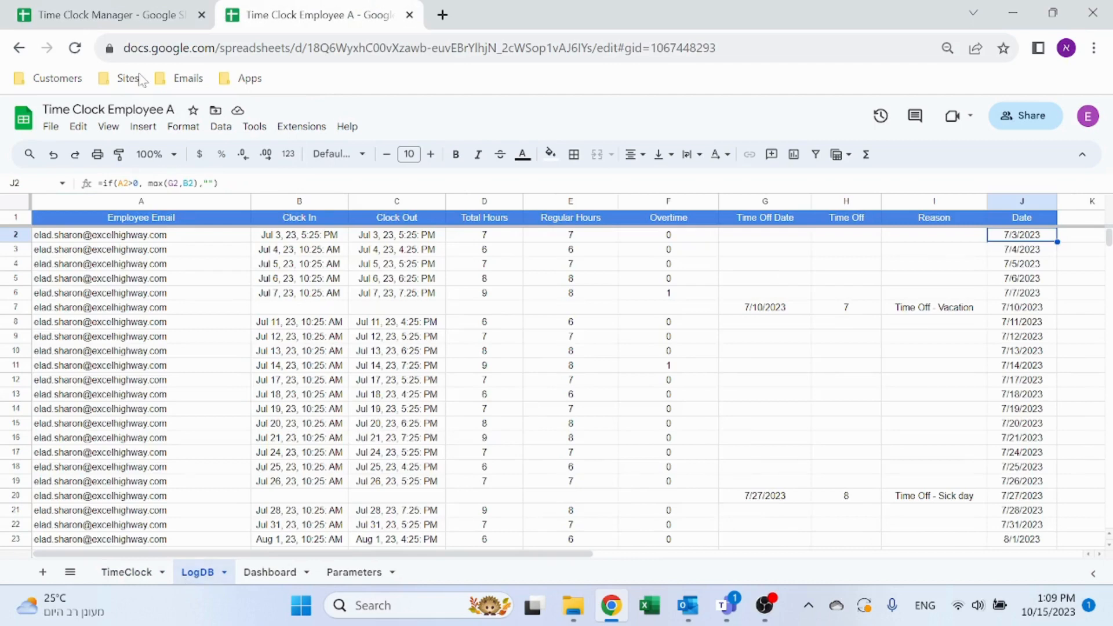
Review the time entries on the Time Clock Manager workbook's LogDB sheet and the monthly hours on its Dashboard sheet
click(129, 13)
click(261, 574)
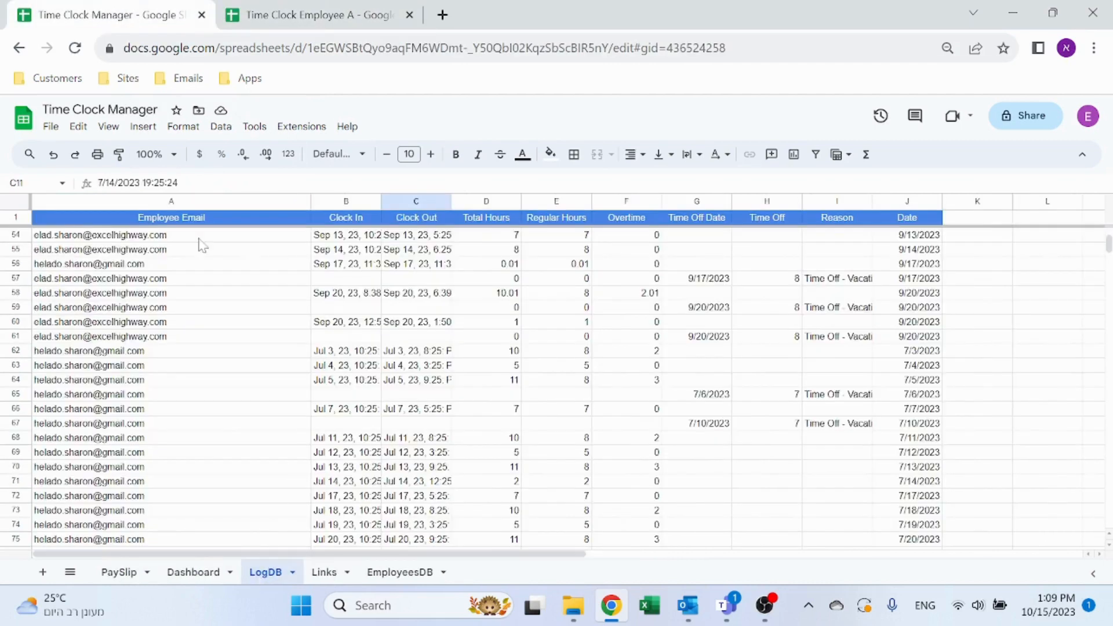
click(852, 413)
scroll(839, 458, down, 6)
scroll(839, 458, down, 8)
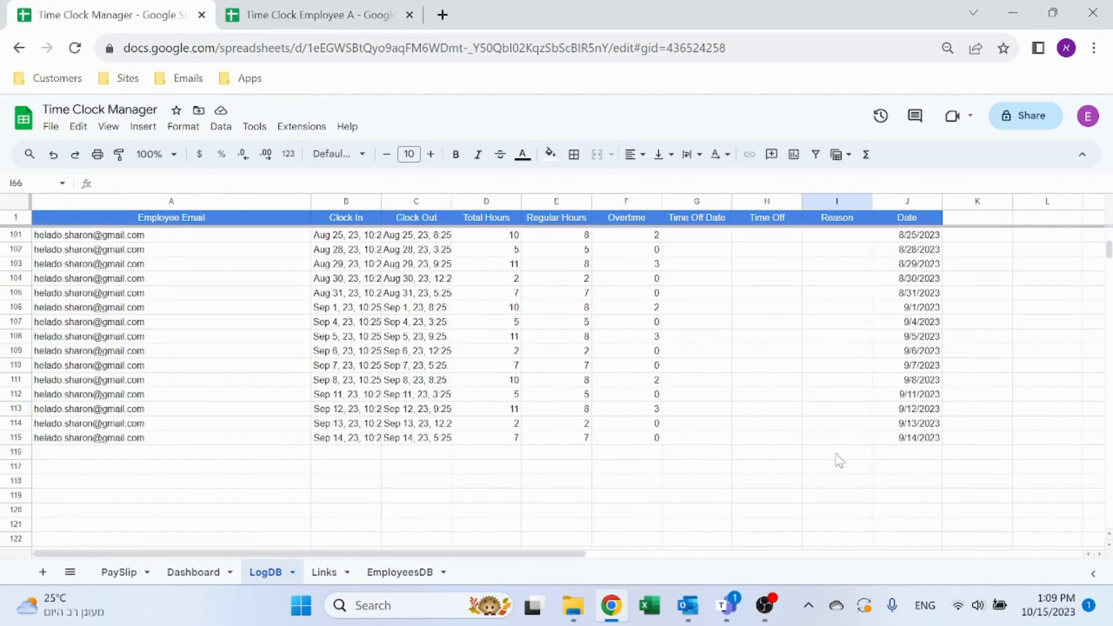
click(194, 573)
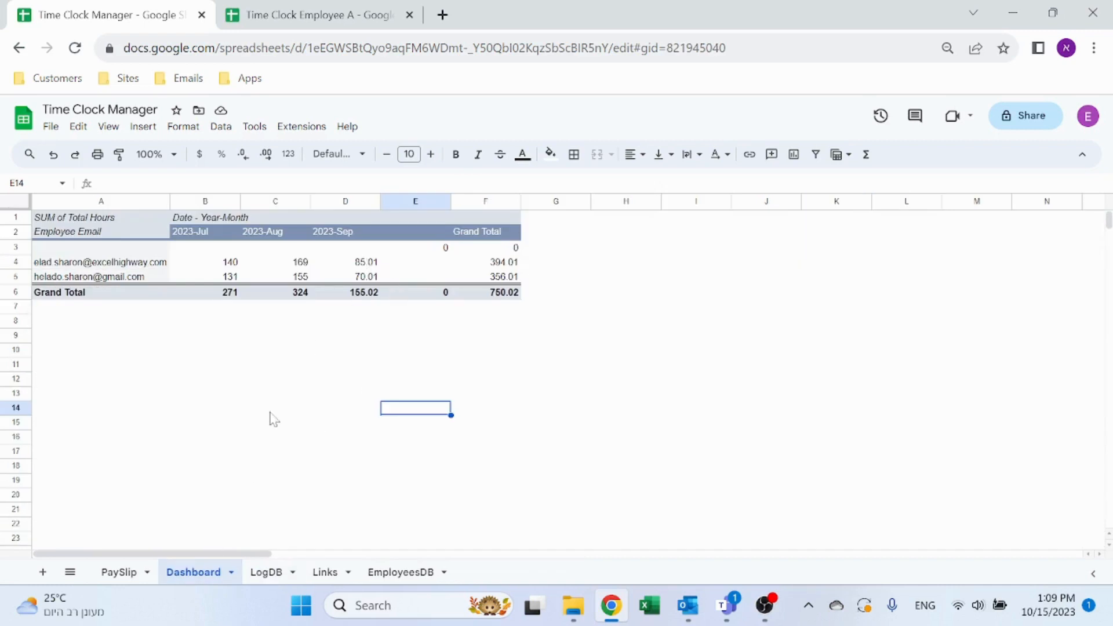
On the PaySlip sheet, select the first employee in the list and set the date for the month to 8/8/23
click(119, 572)
click(728, 242)
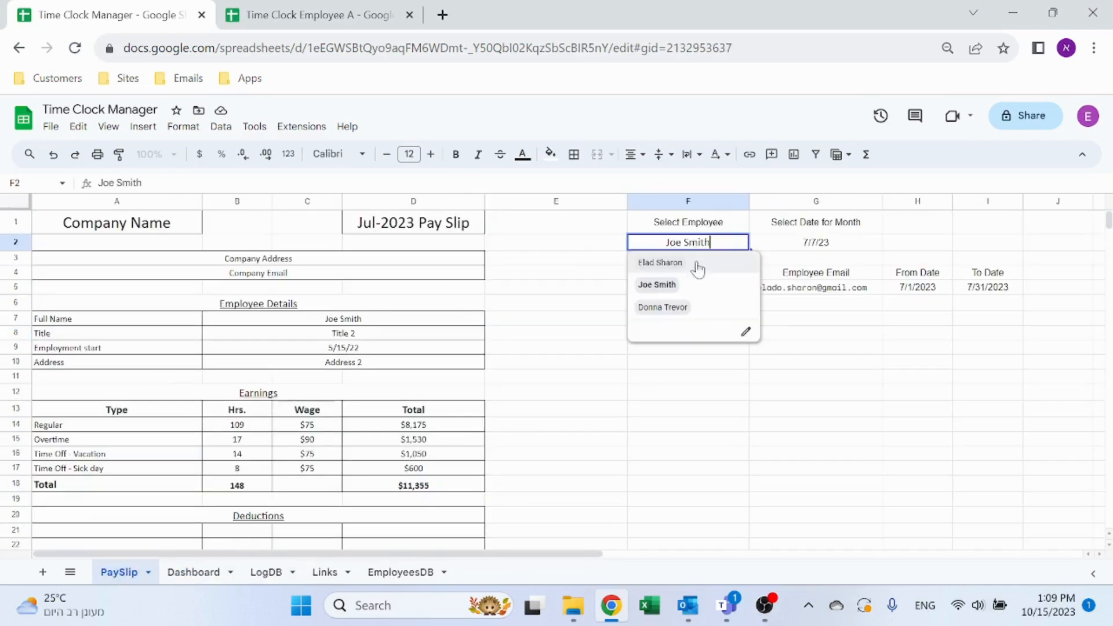
click(698, 262)
click(837, 248)
text(8/8/23)
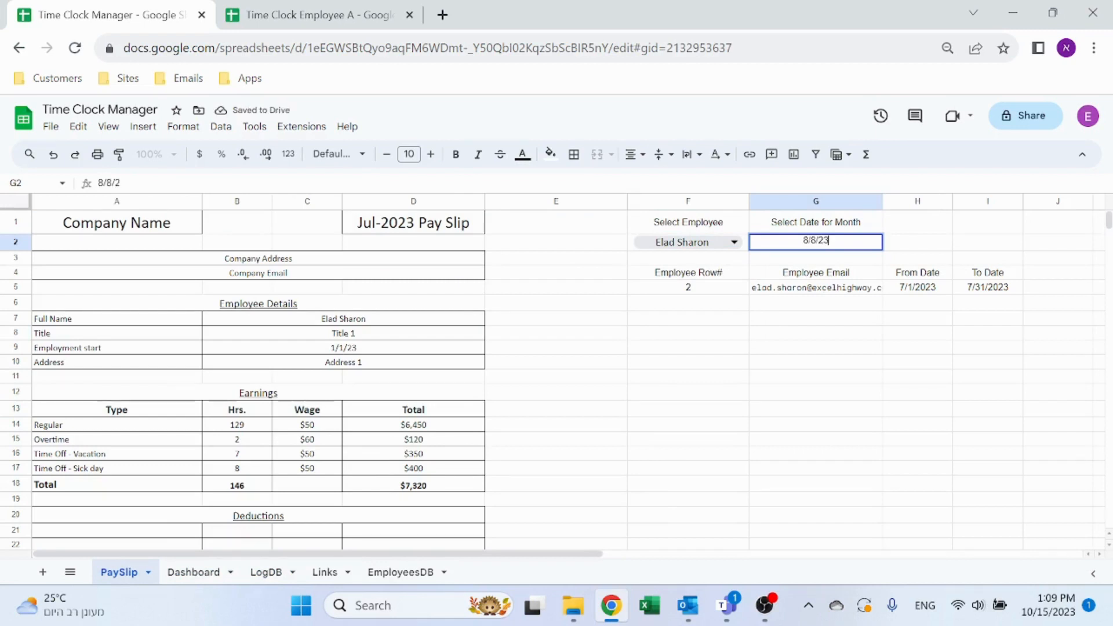
key(Return)
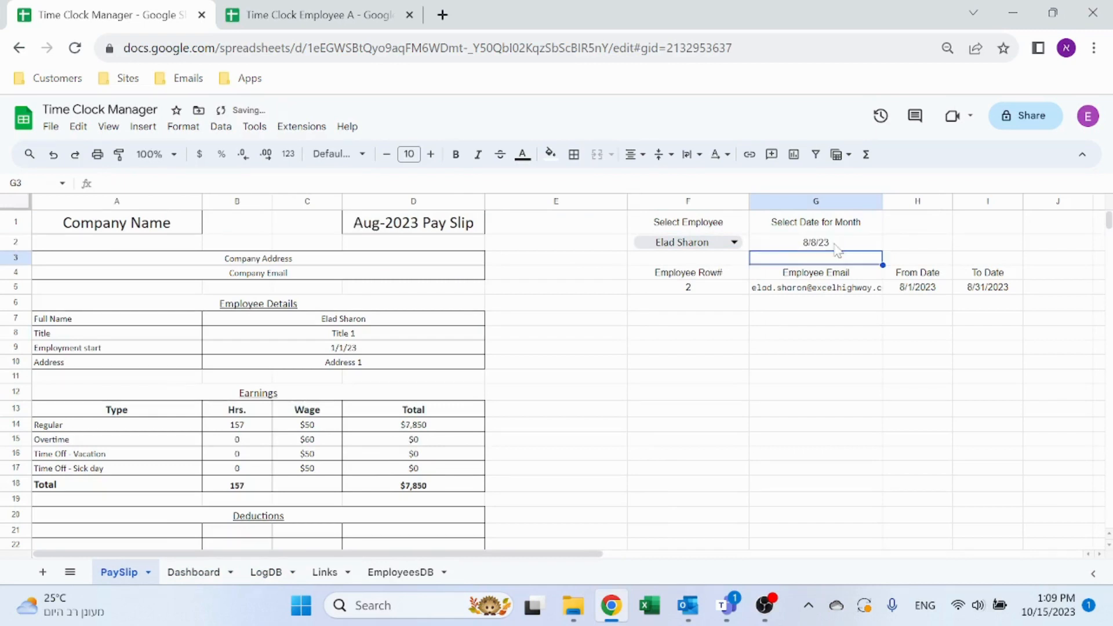
Examine the pay slip's header, its overtime total in D15 and the sections below Earnings
click(470, 230)
click(452, 440)
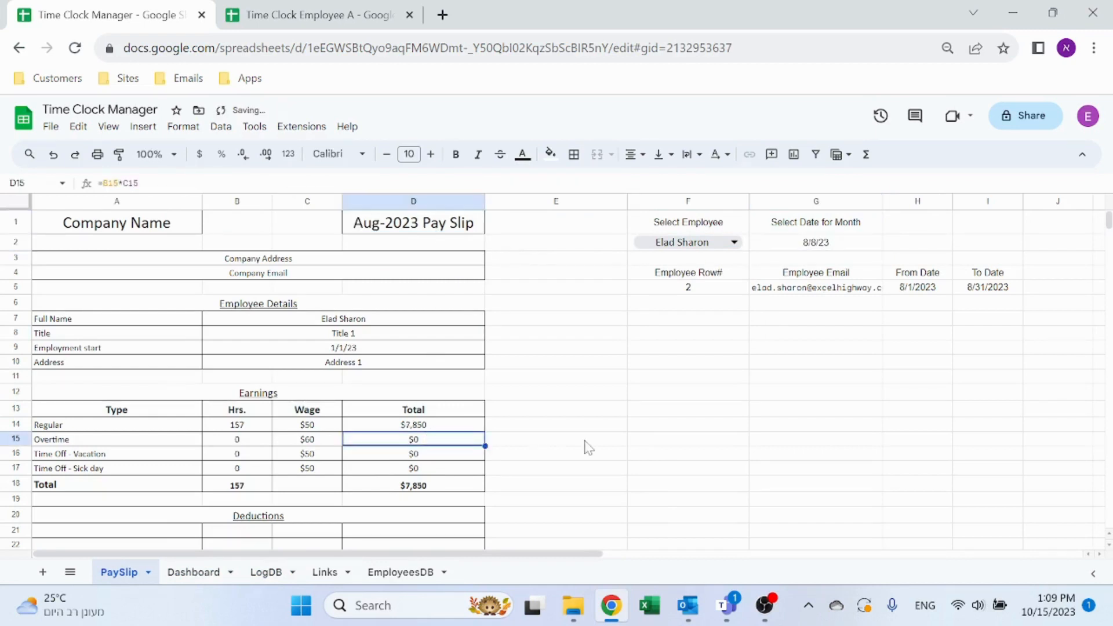
click(586, 441)
scroll(587, 445, down, 3)
scroll(589, 447, up, 3)
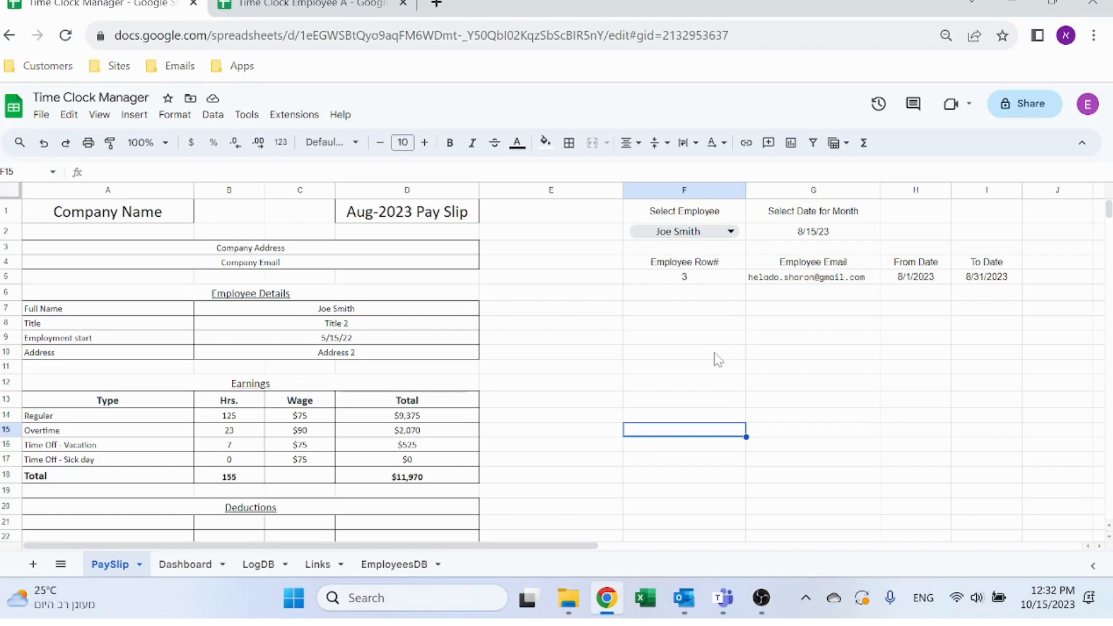
Look over the employee workbook's TimeClock sheet and the manager workbook's EmployeesDB, Links, LogDB, Dashboard and PaySlip sheets
click(308, 5)
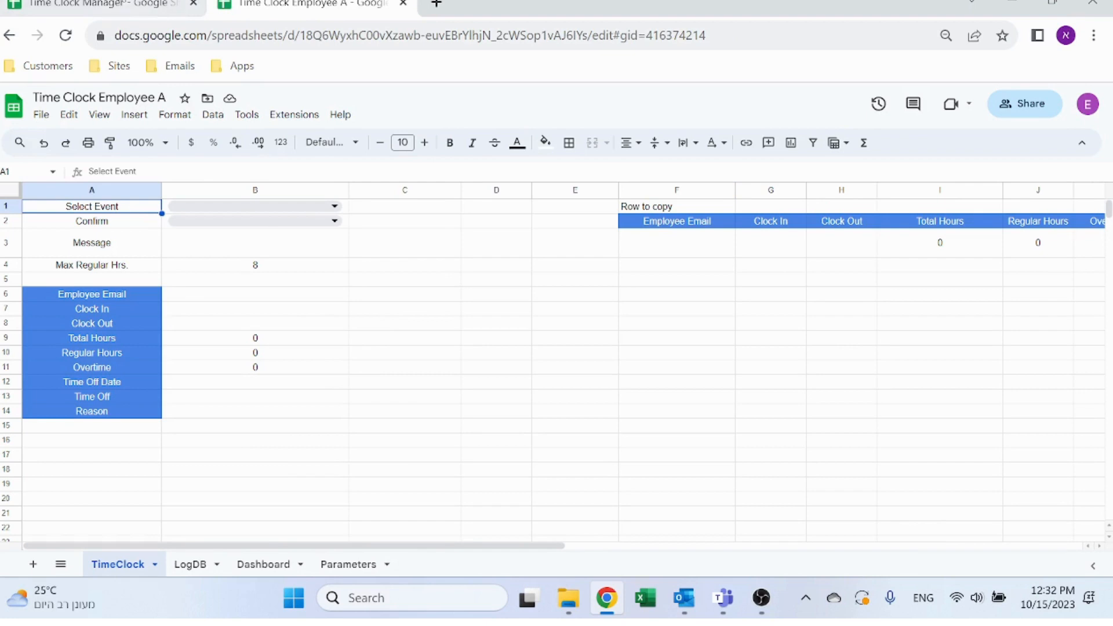
click(98, 5)
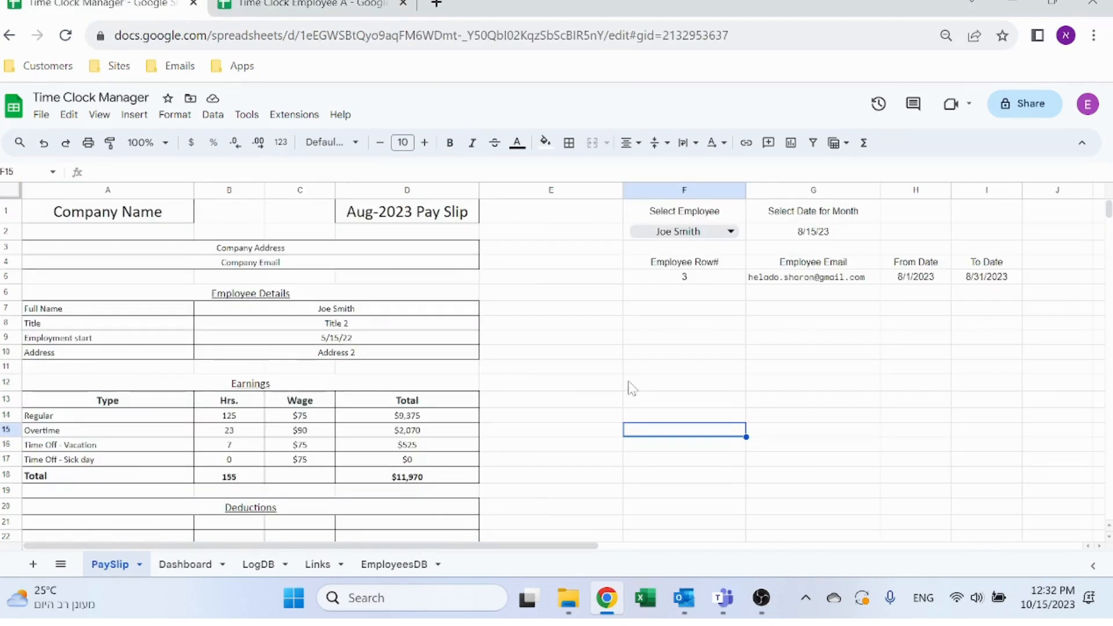
click(413, 565)
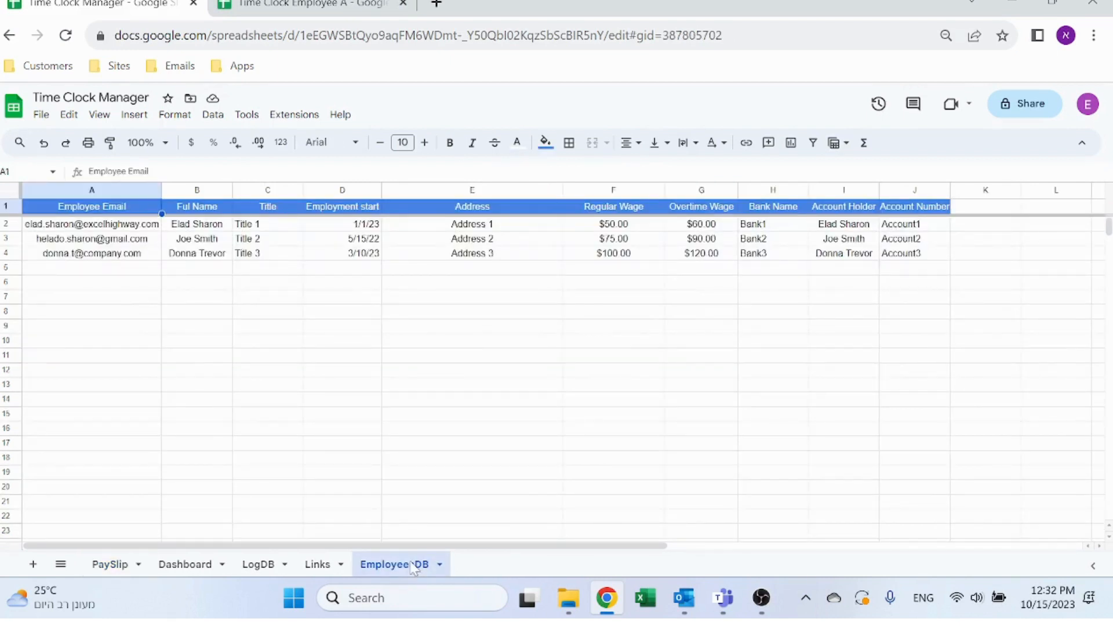
click(321, 566)
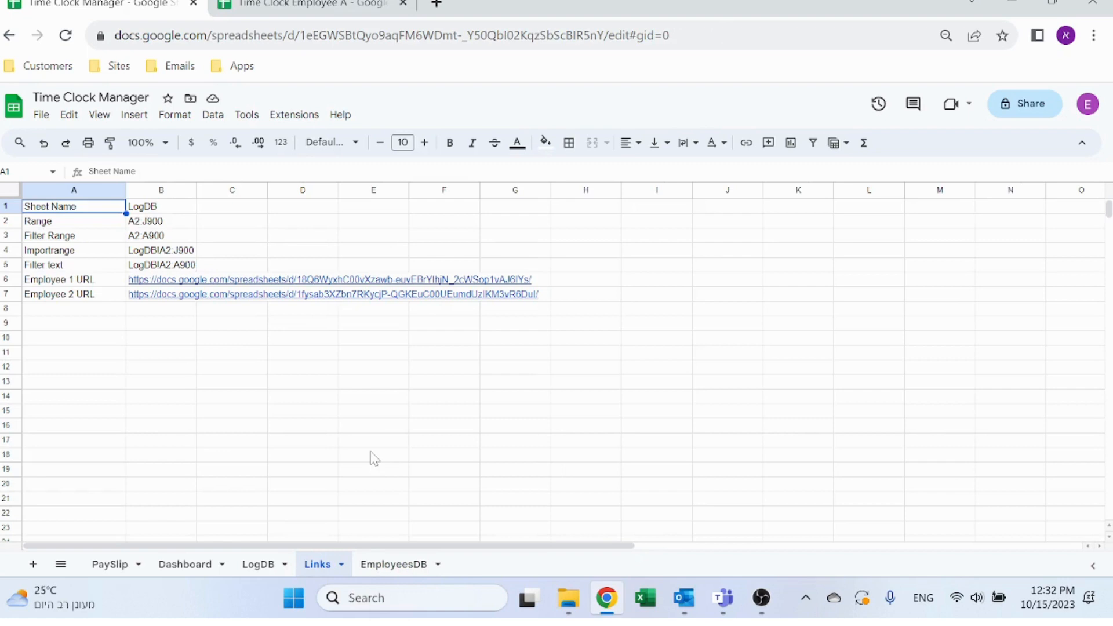
click(262, 564)
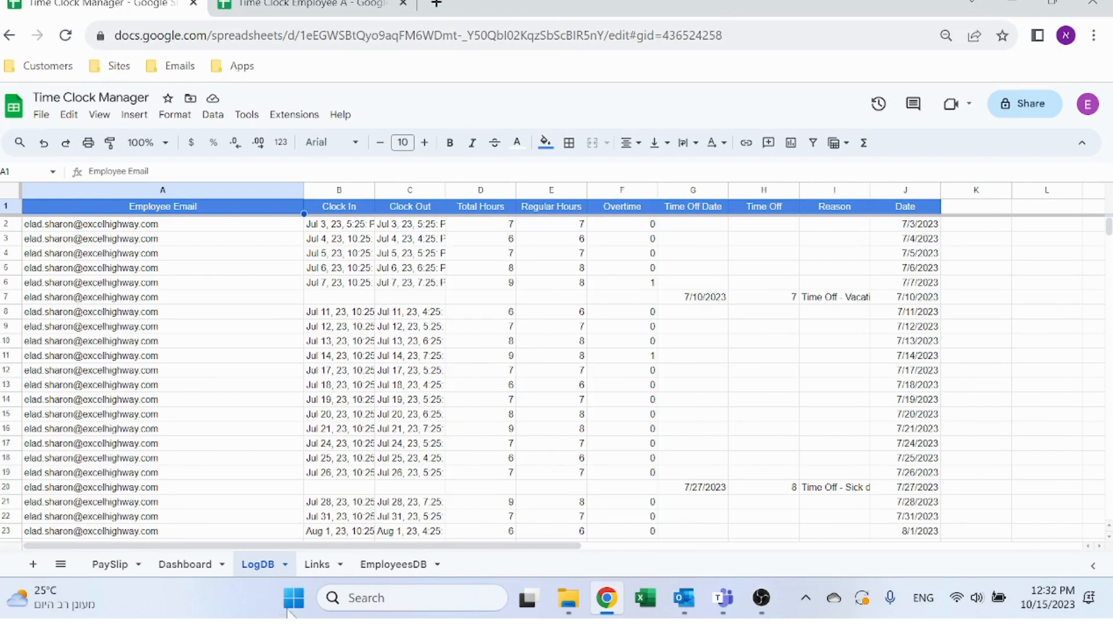
click(213, 556)
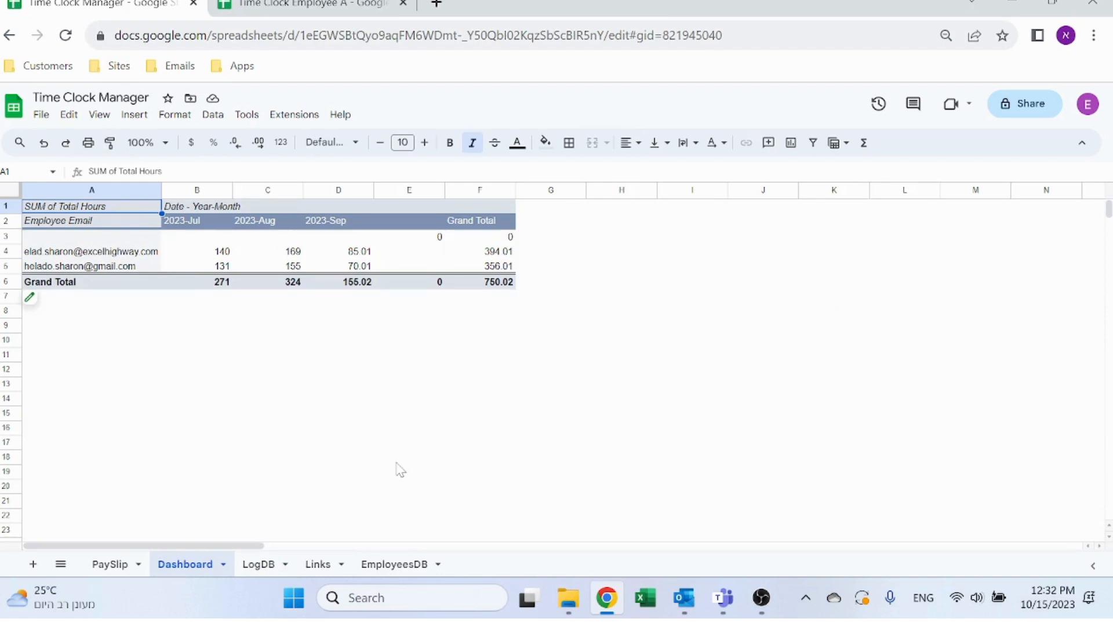
click(112, 564)
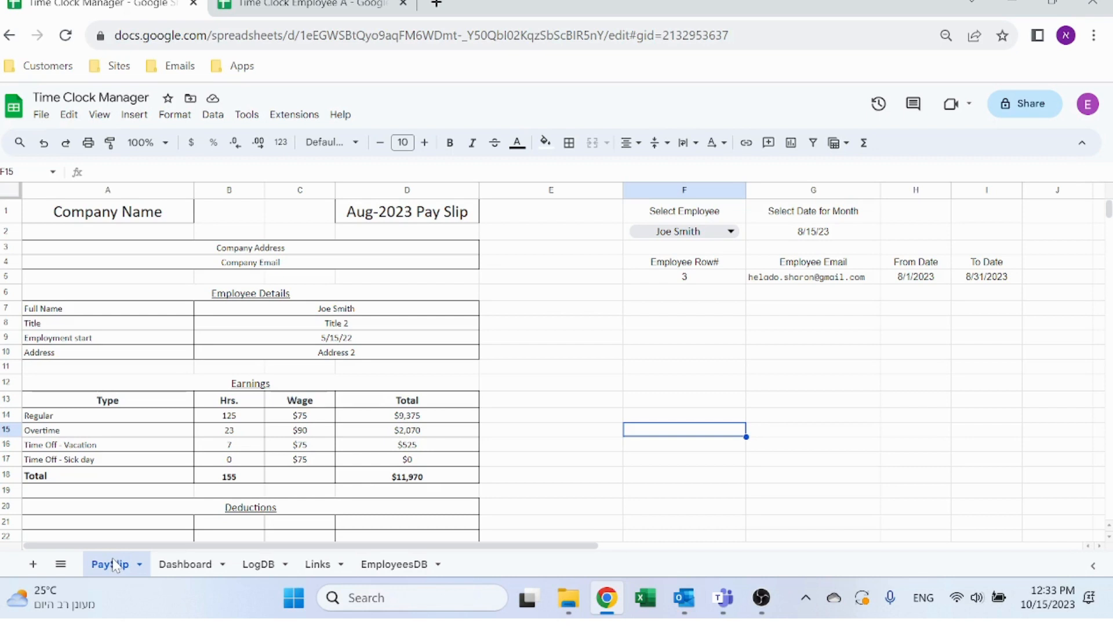
Compare the Employee Email column in EmployeesDB with the emails on the Time Clock Employee A workbook's LogDB sheet
click(395, 564)
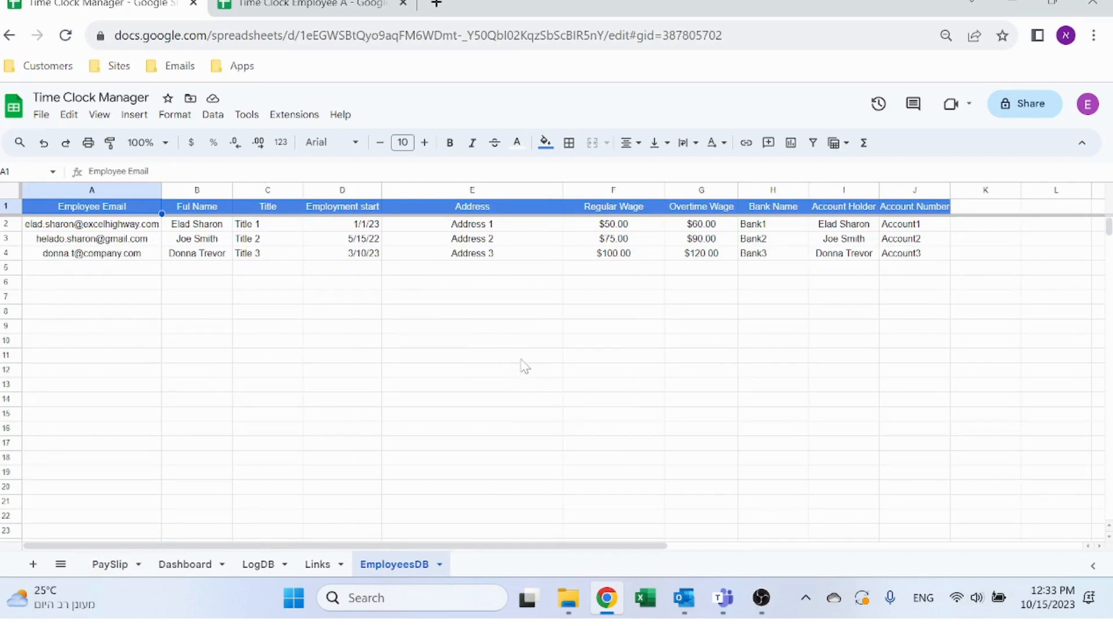
click(108, 190)
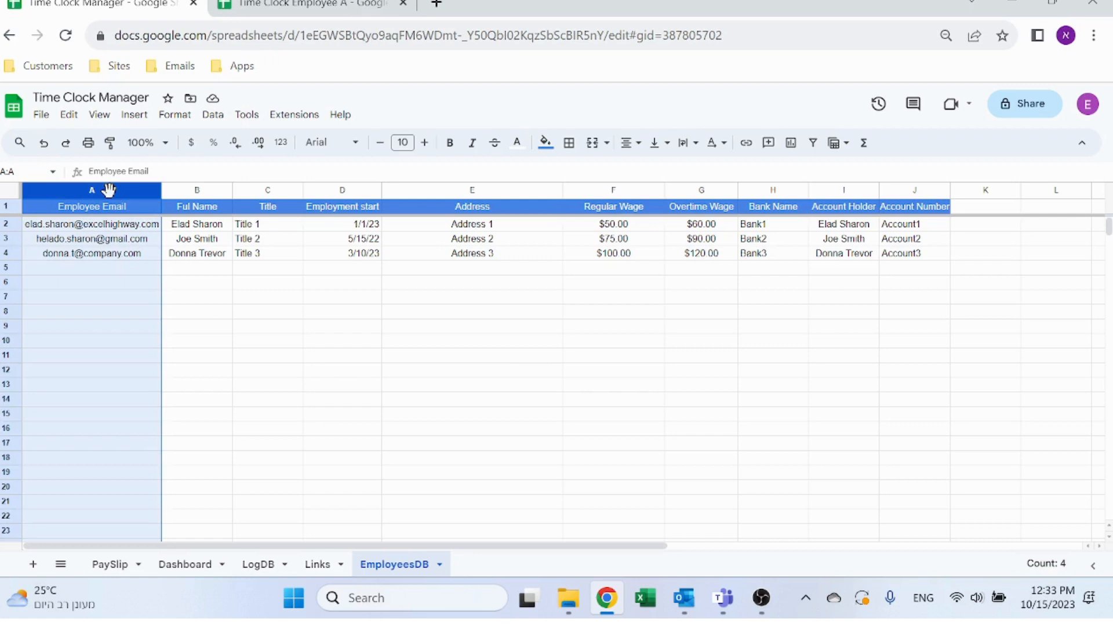
click(222, 304)
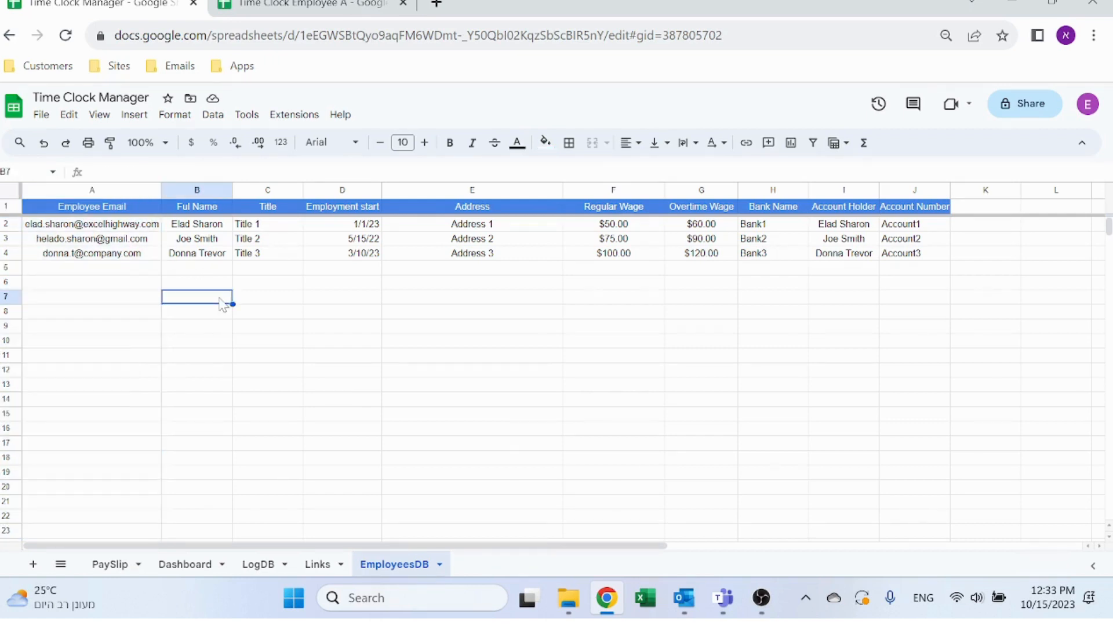
click(263, 6)
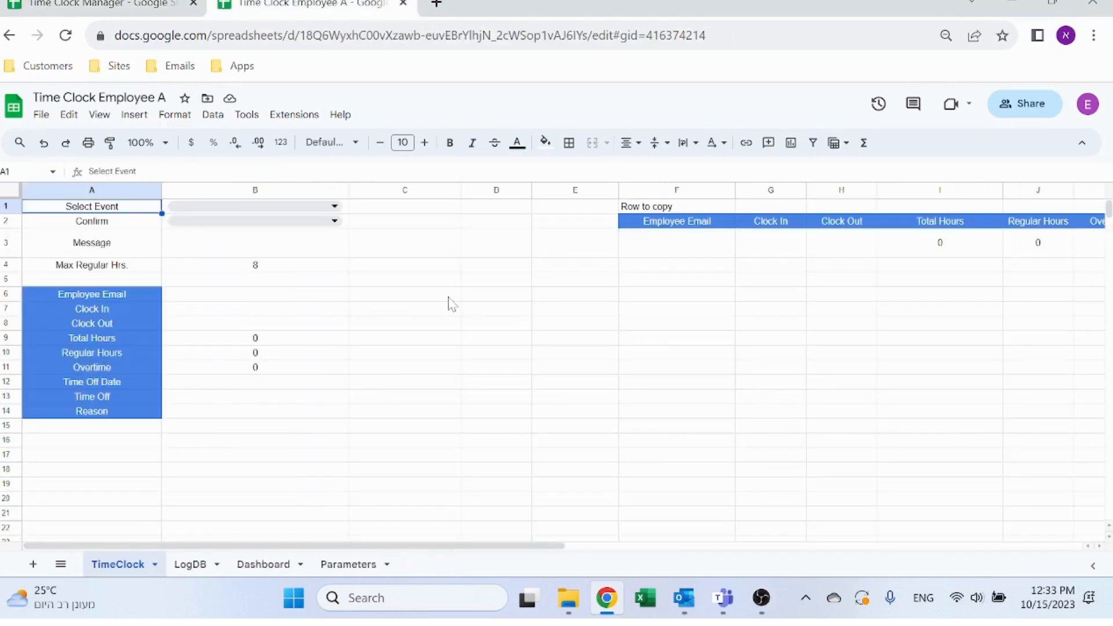
click(191, 564)
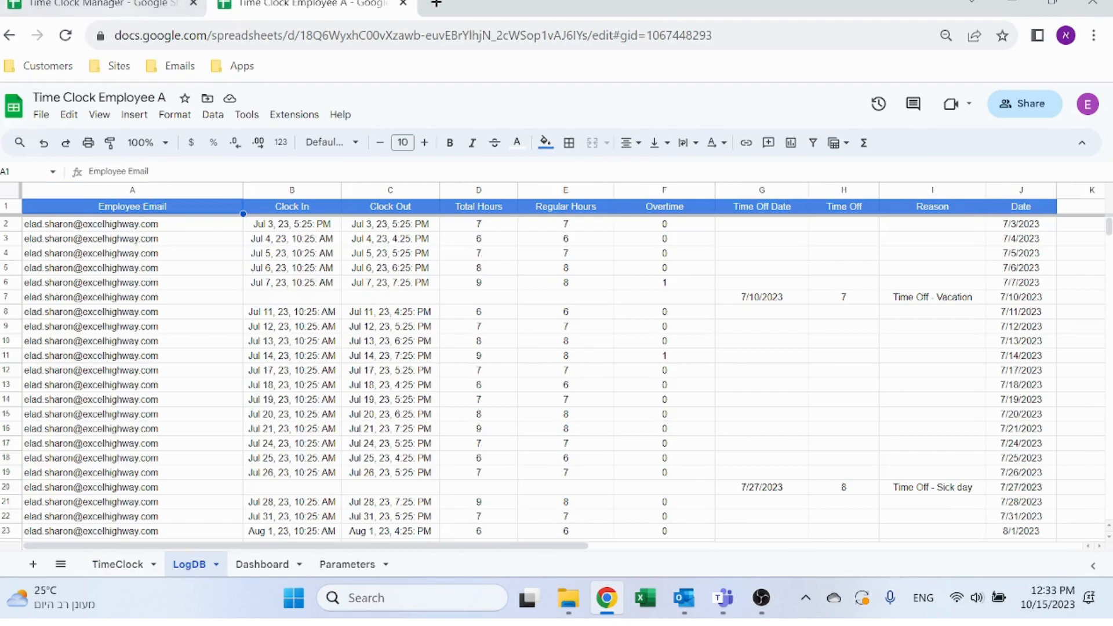
click(98, 4)
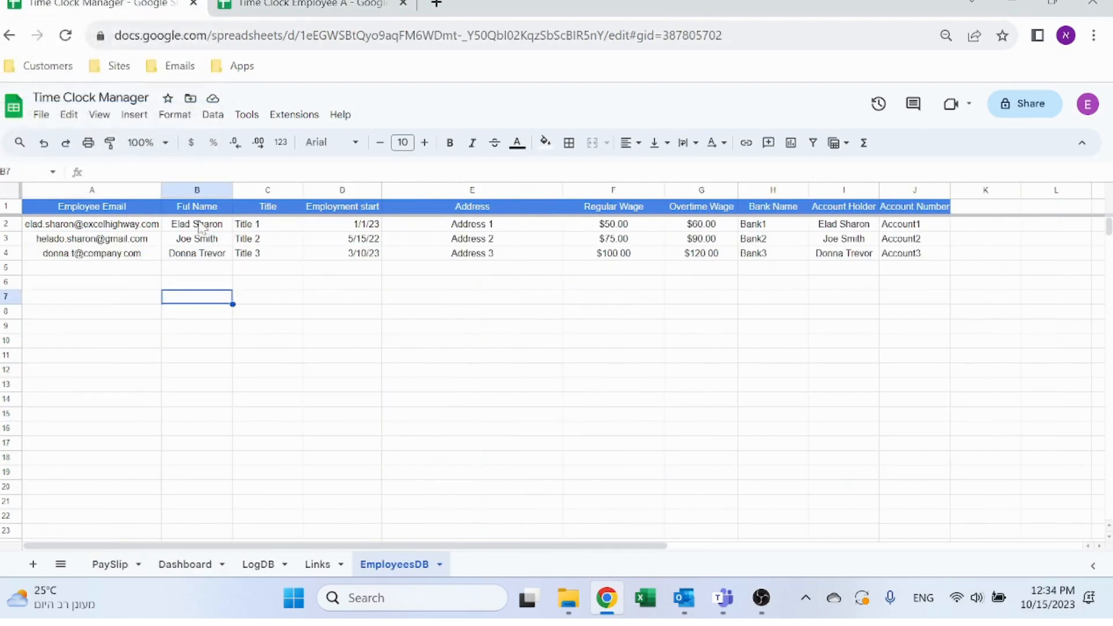
Examine the employee details in B2:J4 of EmployeesDB and the first employee's email cell
drag(199, 226, 915, 258)
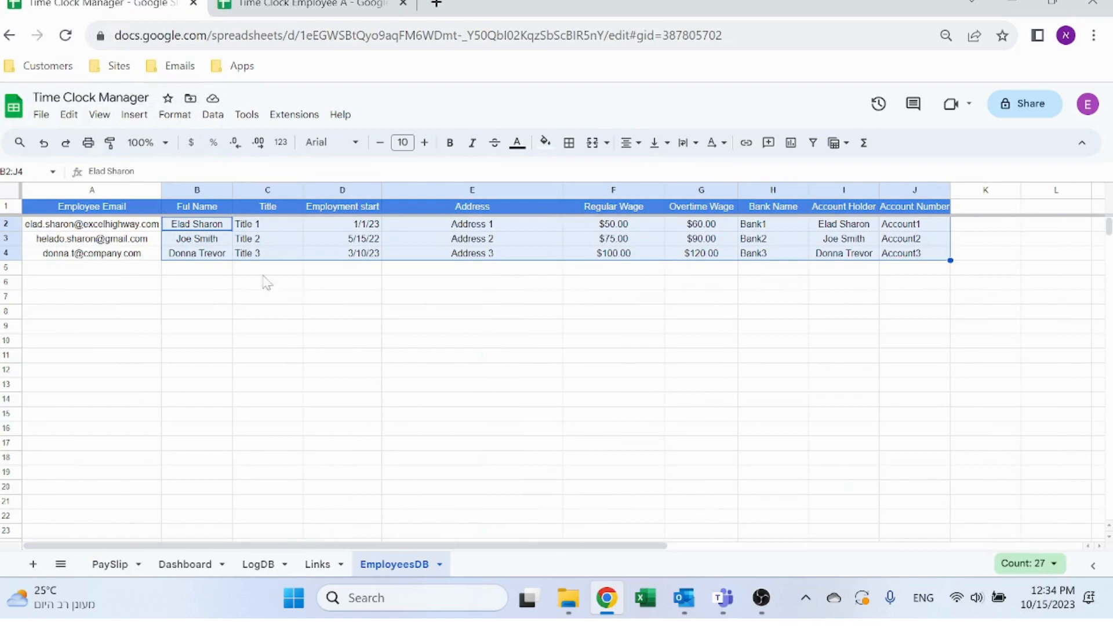
click(258, 240)
click(361, 242)
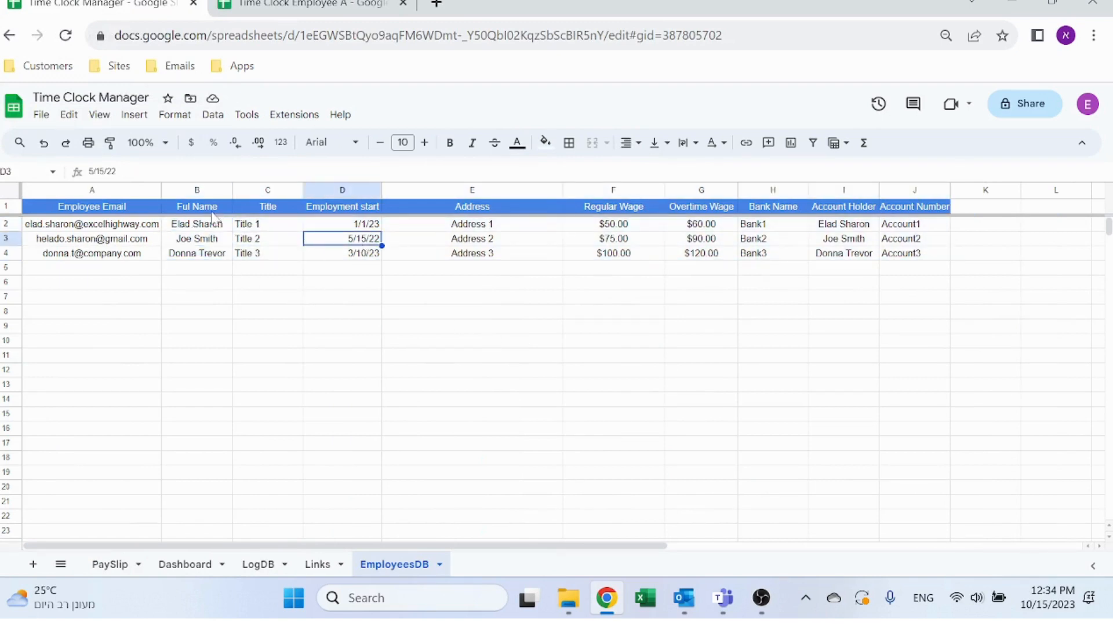
click(106, 227)
Go through the EmployeesDB headers from full name to Account Number and highlight the employee details beneath them
click(230, 208)
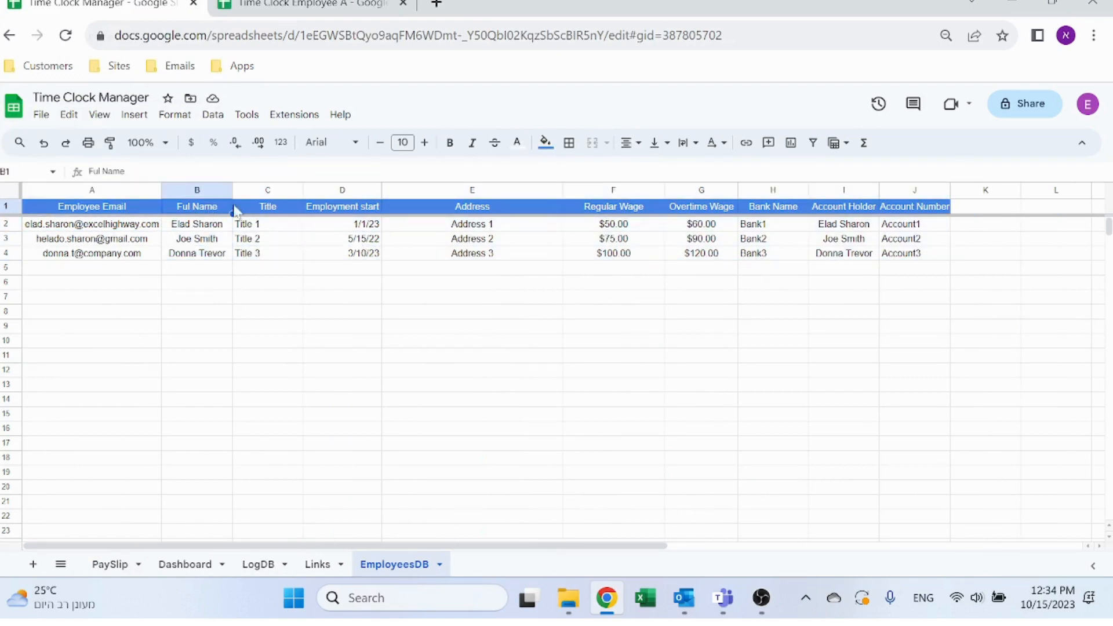
click(278, 210)
click(364, 210)
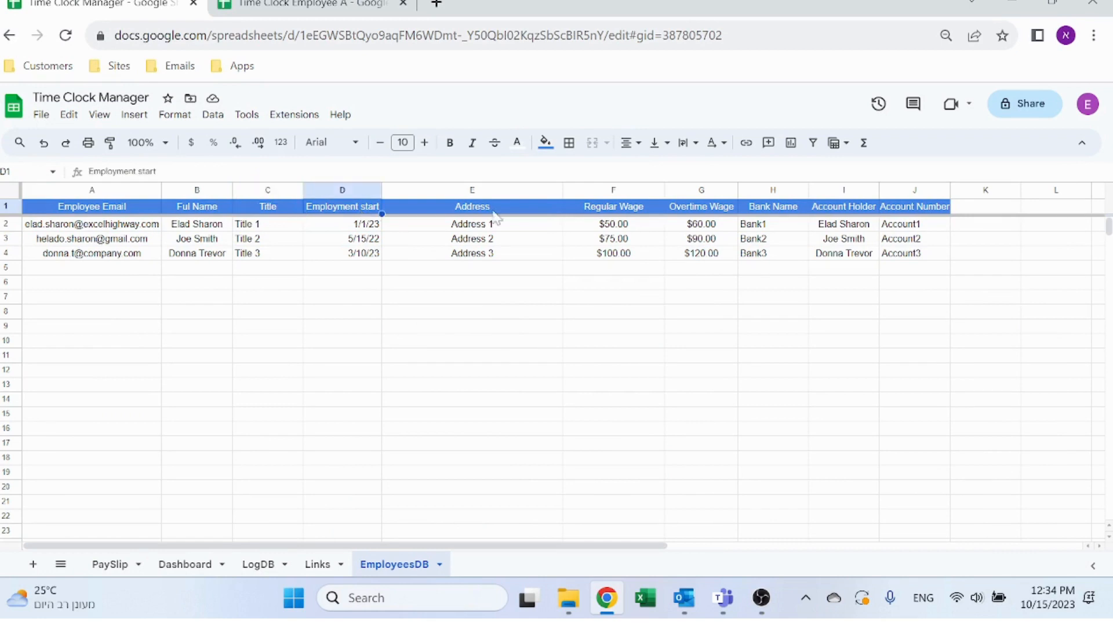
click(517, 209)
click(650, 208)
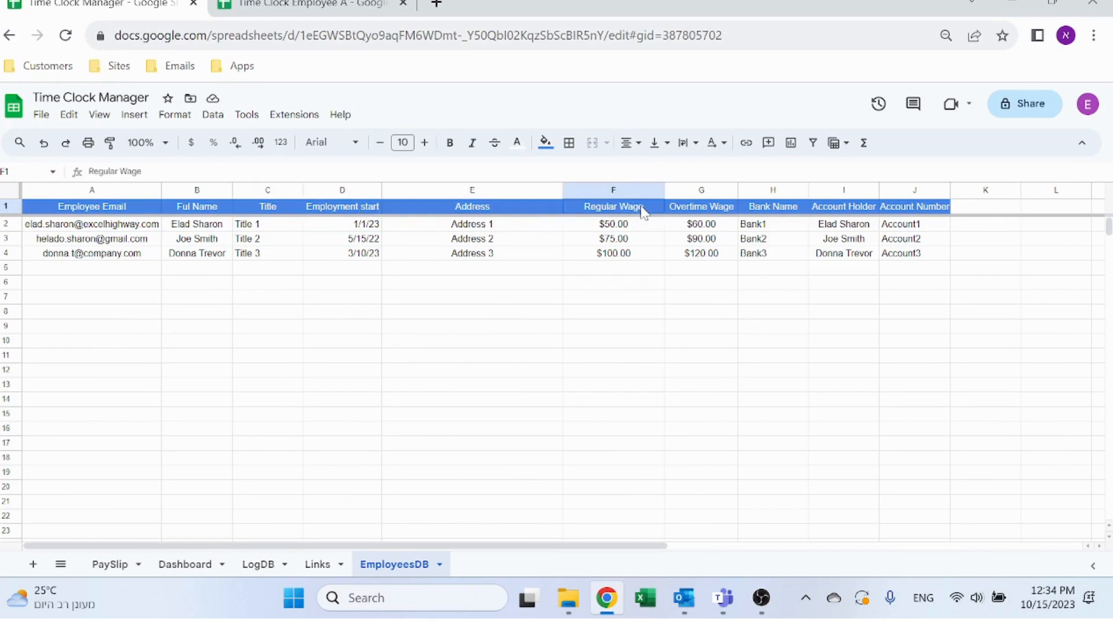
click(693, 209)
click(782, 209)
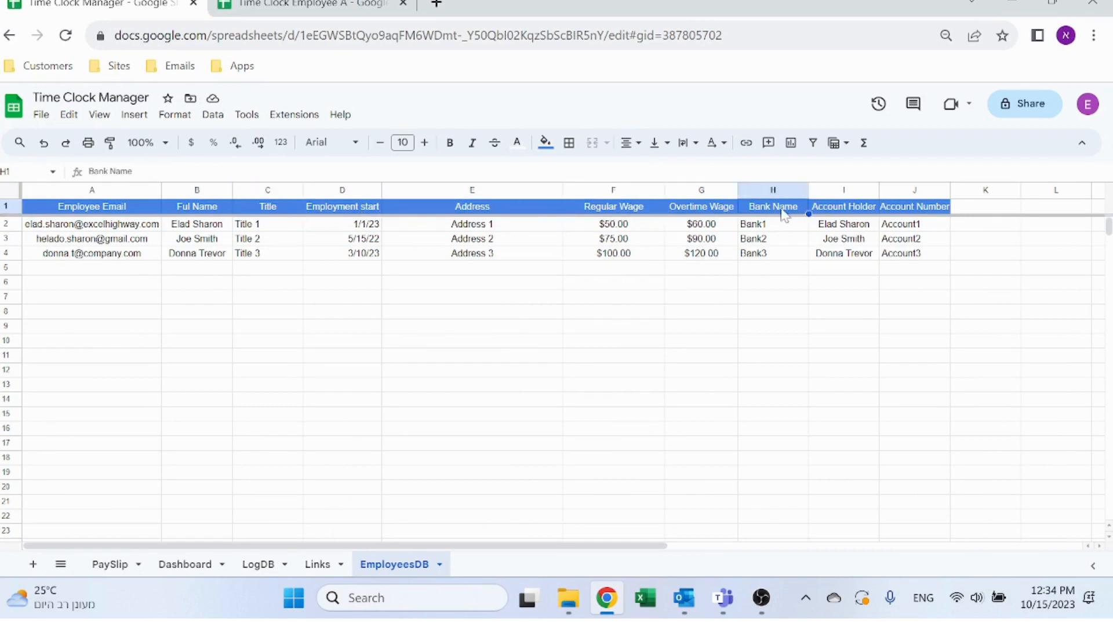
click(847, 212)
click(933, 214)
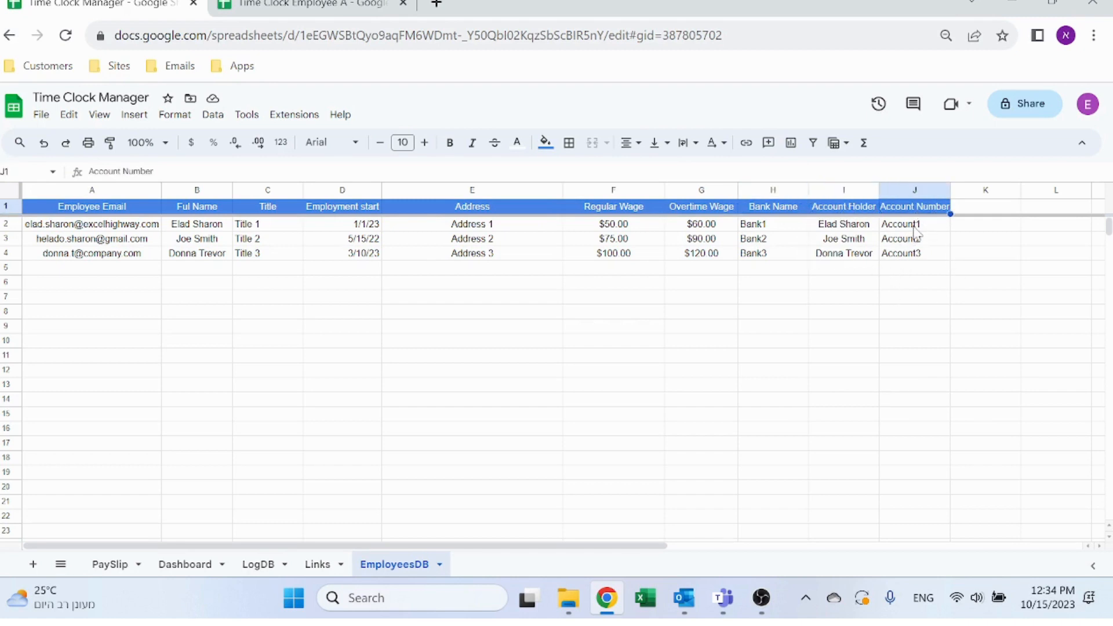
drag(915, 229, 197, 255)
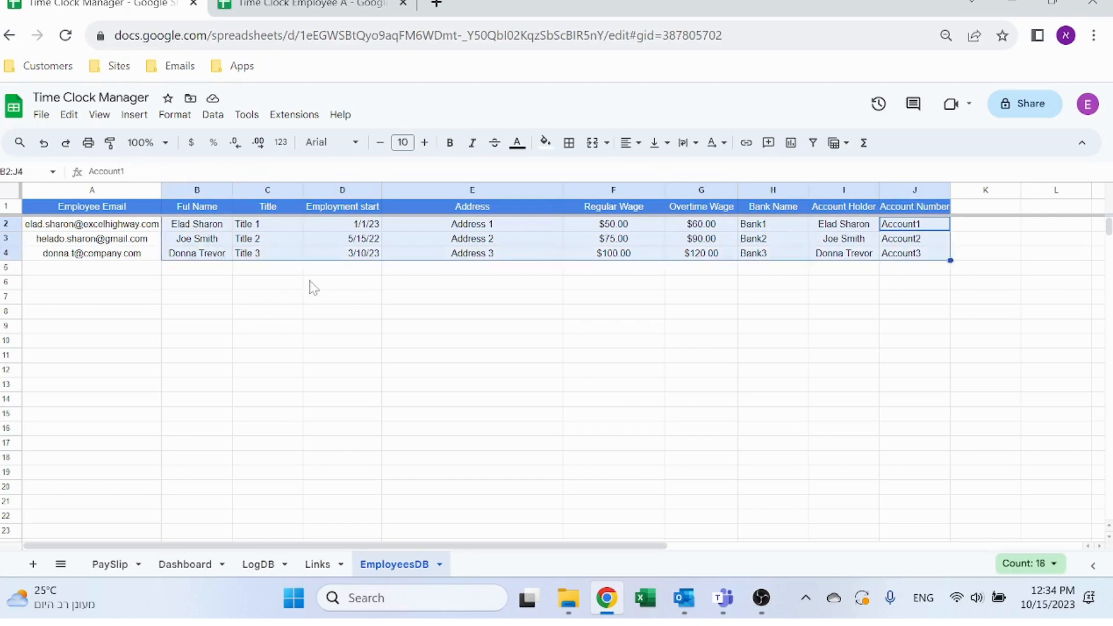
click(319, 284)
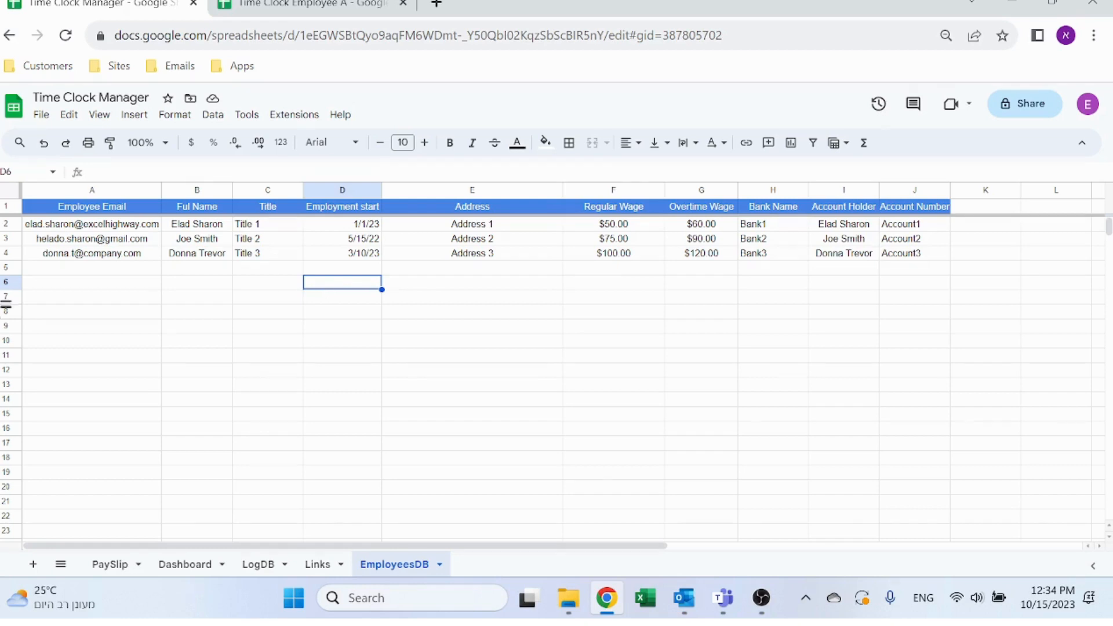
Examine the Employee 1 and Employee 2 URLs on the Links sheet, checking the linked Time Clock Employee A workbook
click(318, 564)
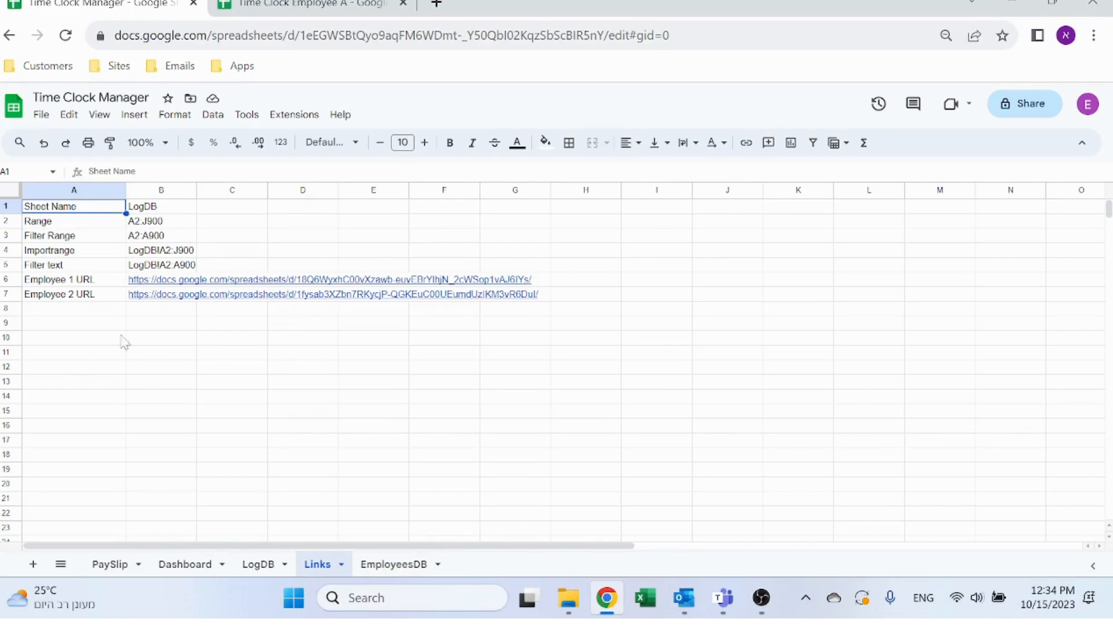
drag(168, 297, 184, 320)
click(178, 266)
click(178, 312)
key(Up)
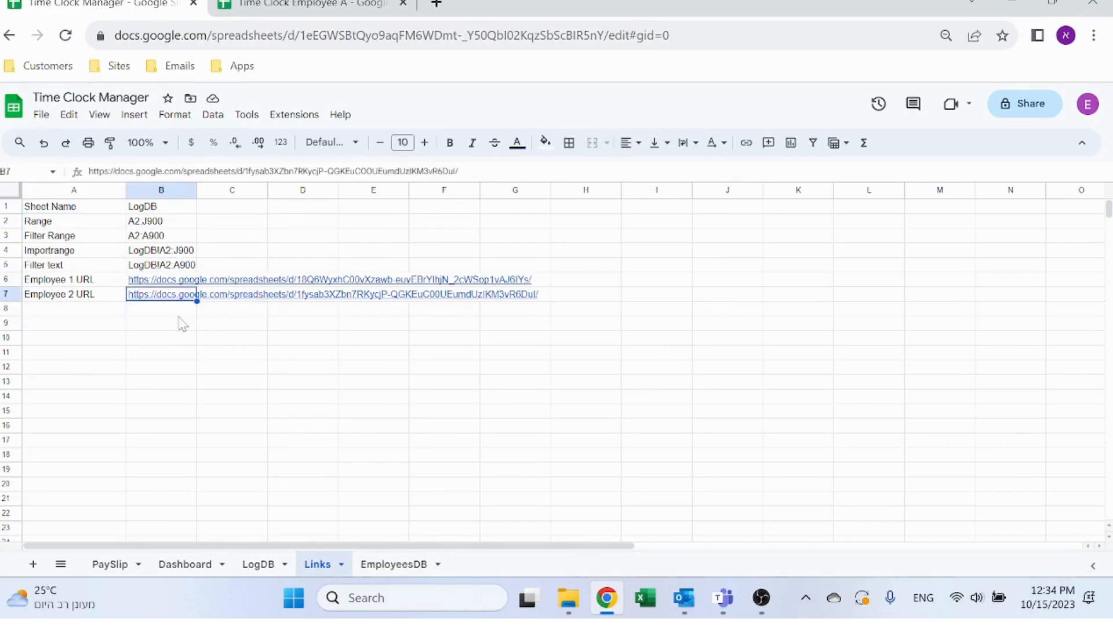
key(Up)
key(Down)
key(Down)
key(Up)
key(Up)
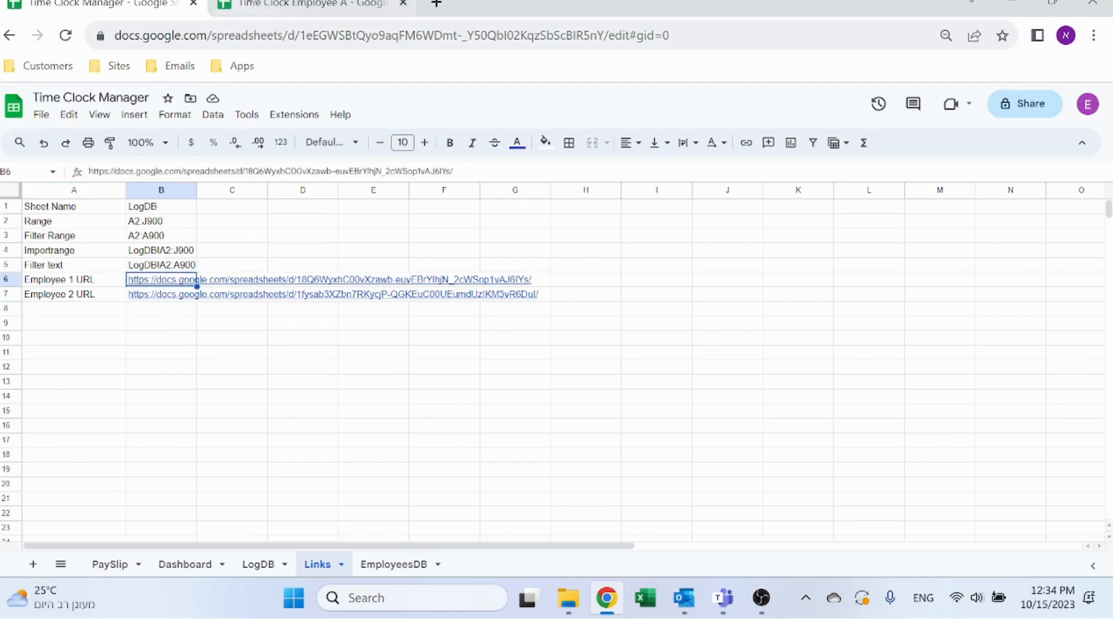
click(261, 6)
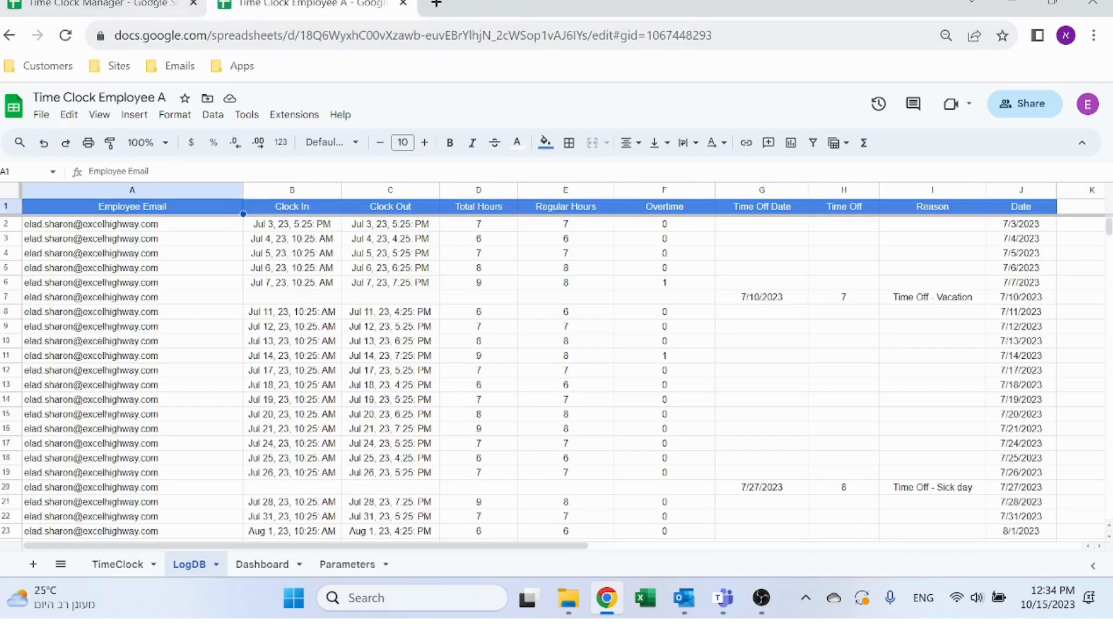
click(145, 5)
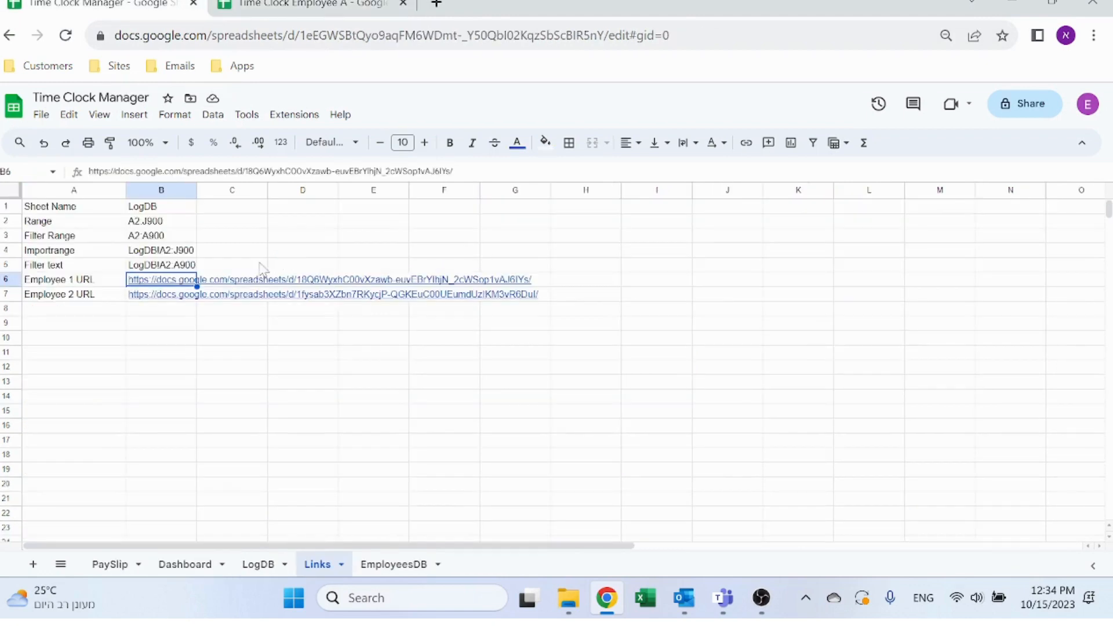
Compare the Time Clock Employee A workbook's log with the Sheet Name, Range, Importrange and Filter text entries on the manager's Links sheet
click(262, 7)
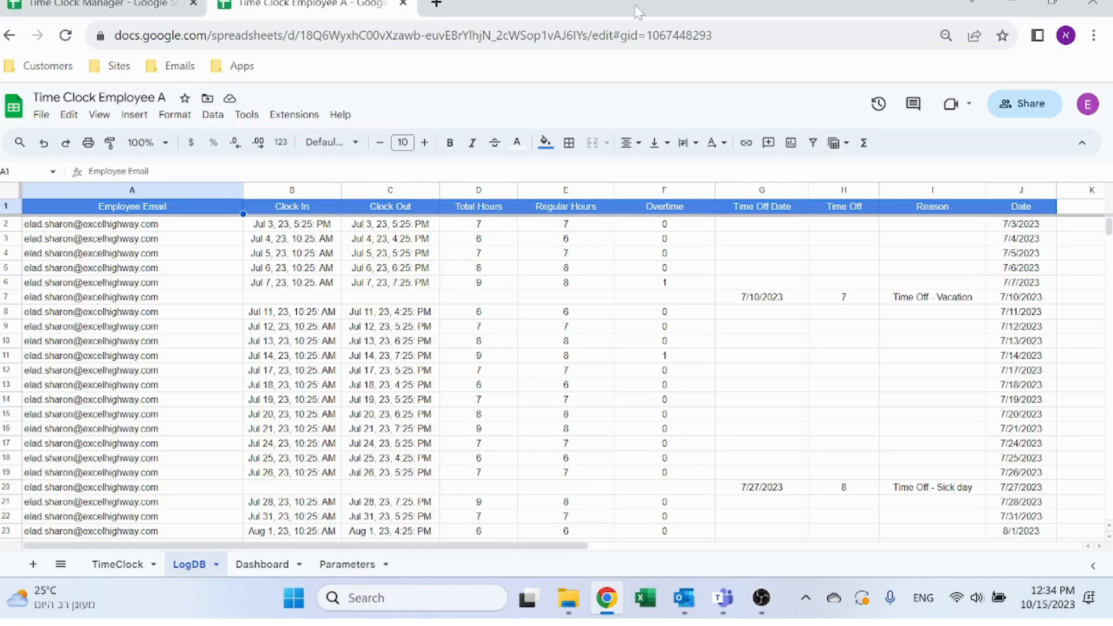
click(145, 6)
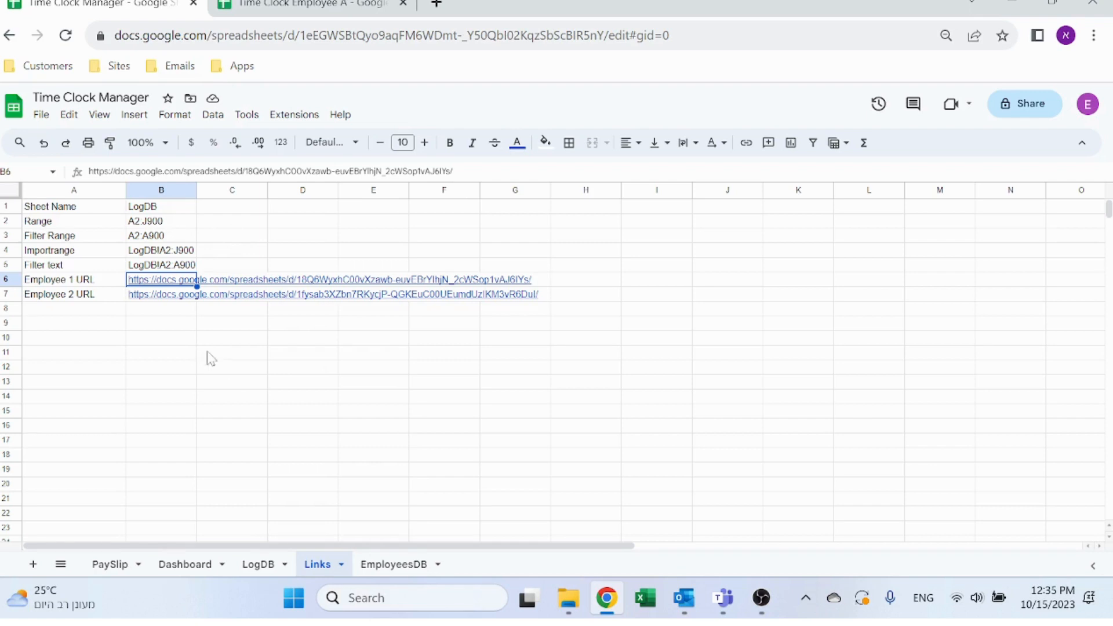
click(193, 210)
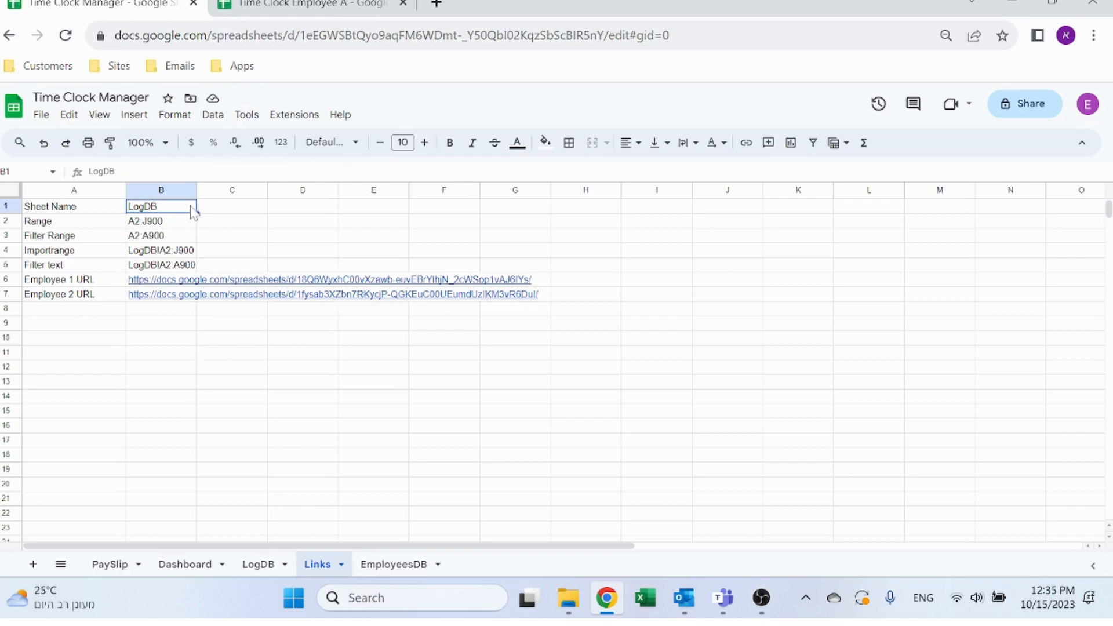
click(183, 226)
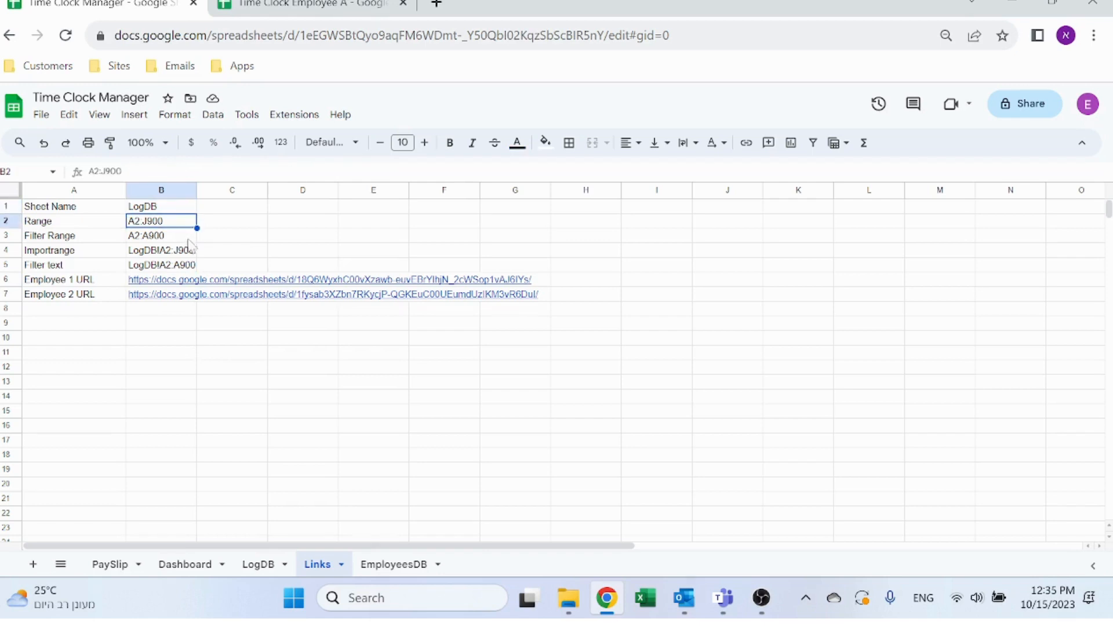
click(185, 251)
click(184, 266)
click(187, 251)
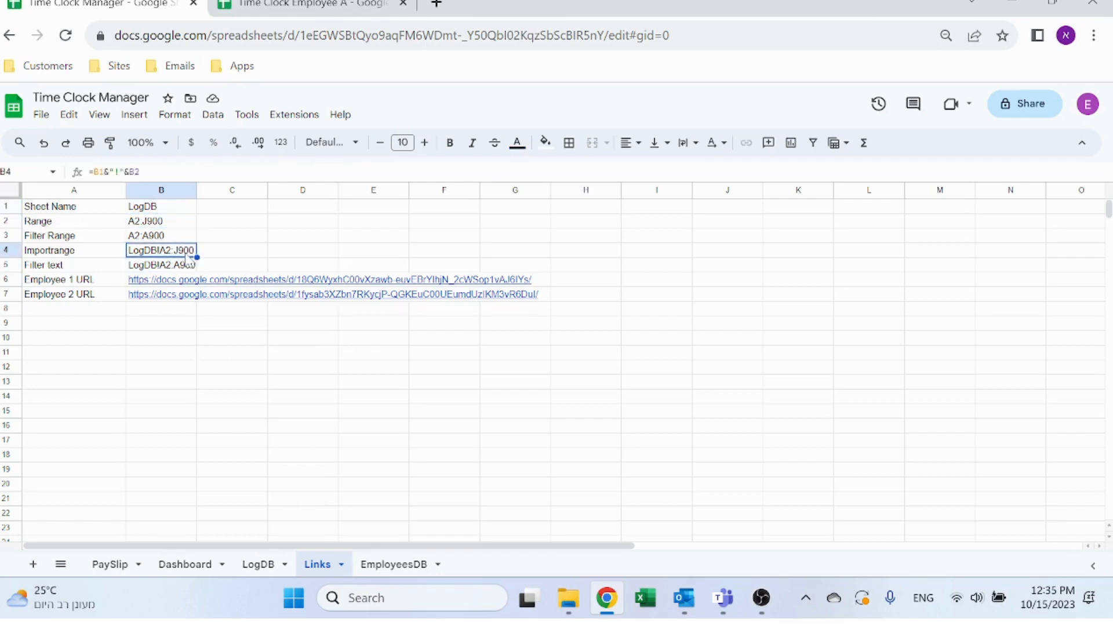
click(247, 259)
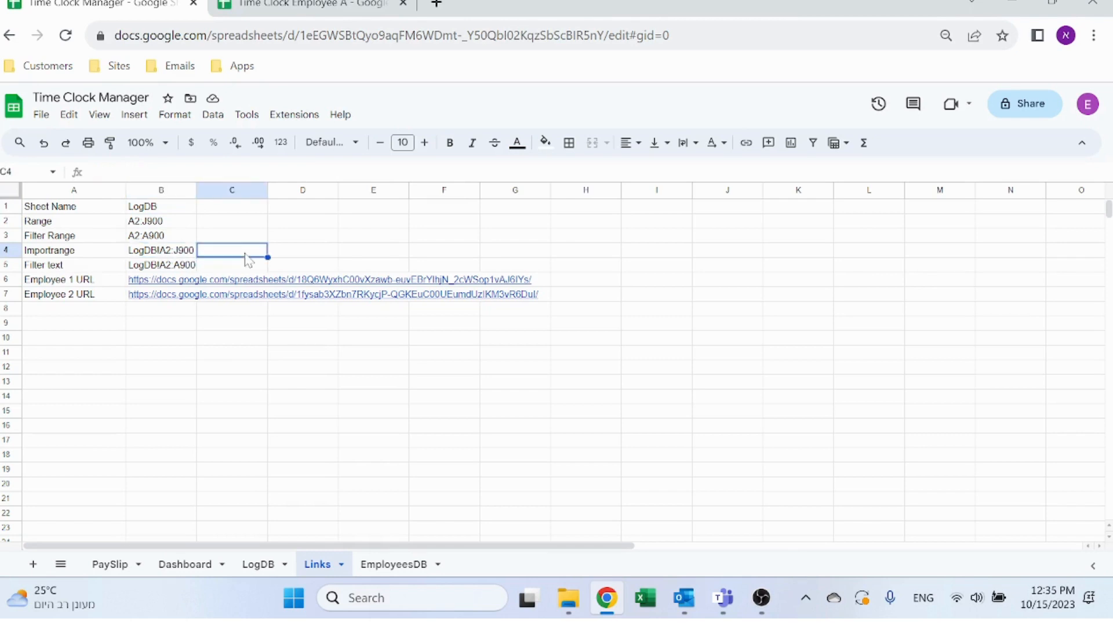
Examine the VSTACK formula with its FILTER and IMPORTRANGE parts in cell A2 of the manager's LogDB sheet
click(257, 567)
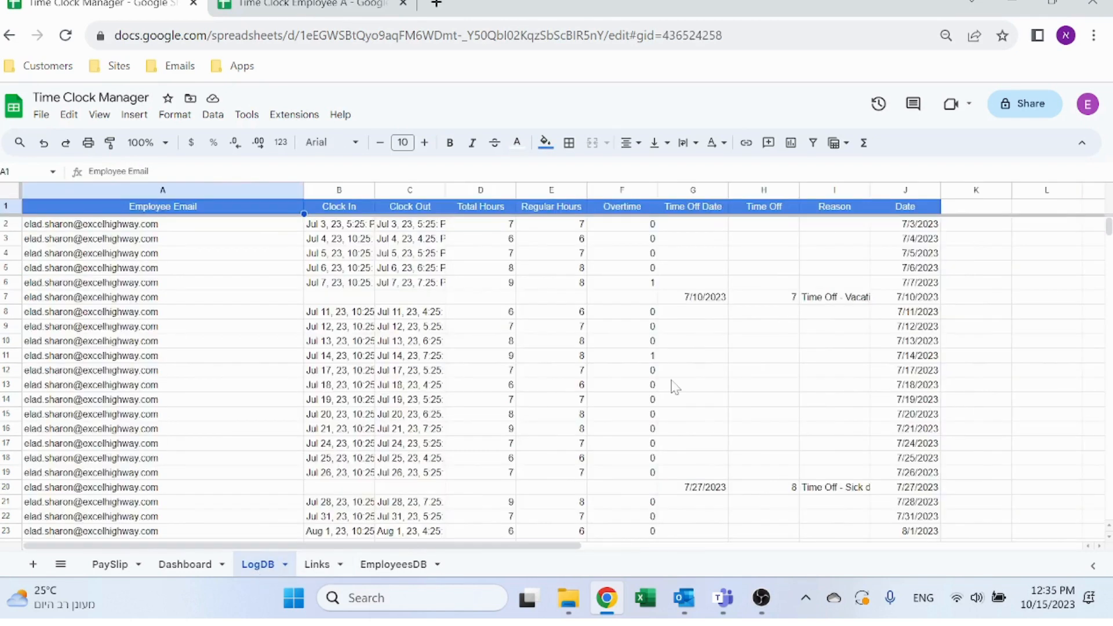
click(292, 227)
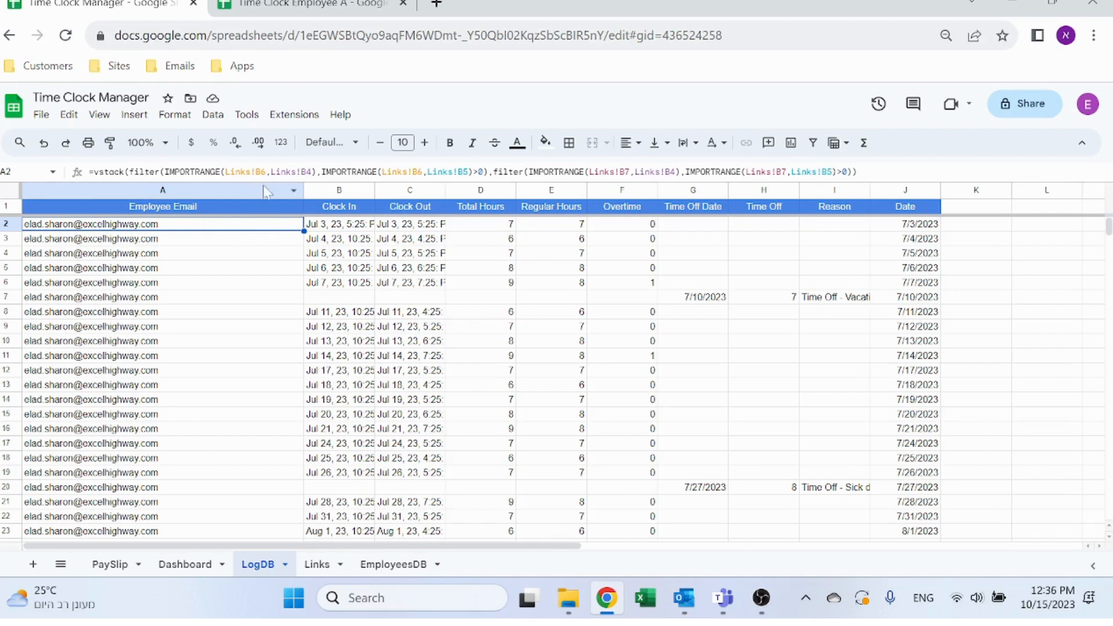
click(107, 172)
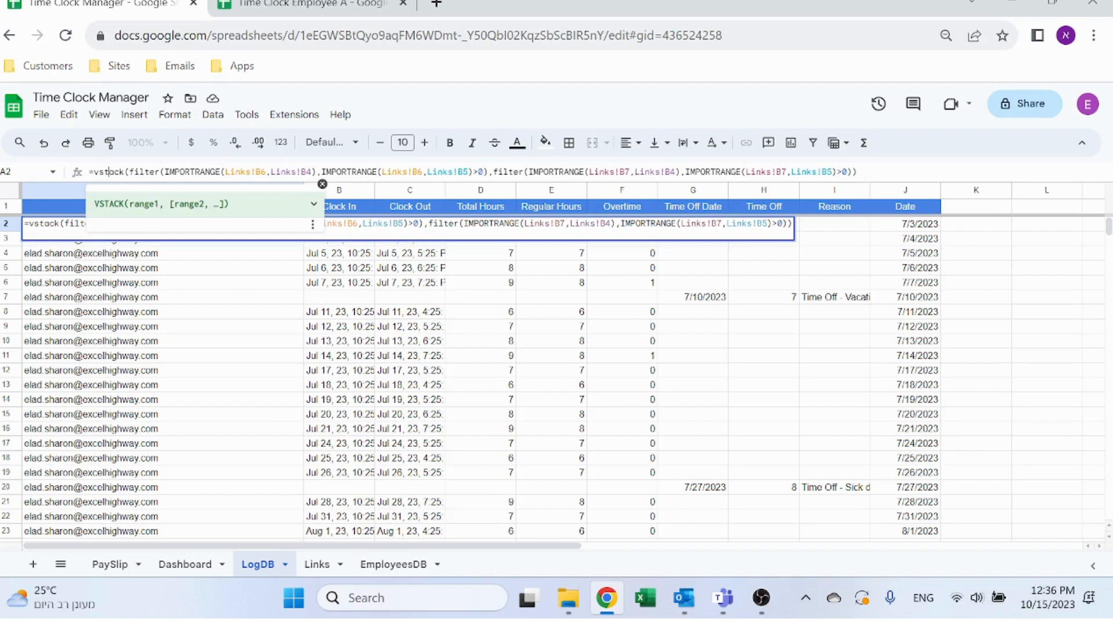
click(132, 172)
click(205, 172)
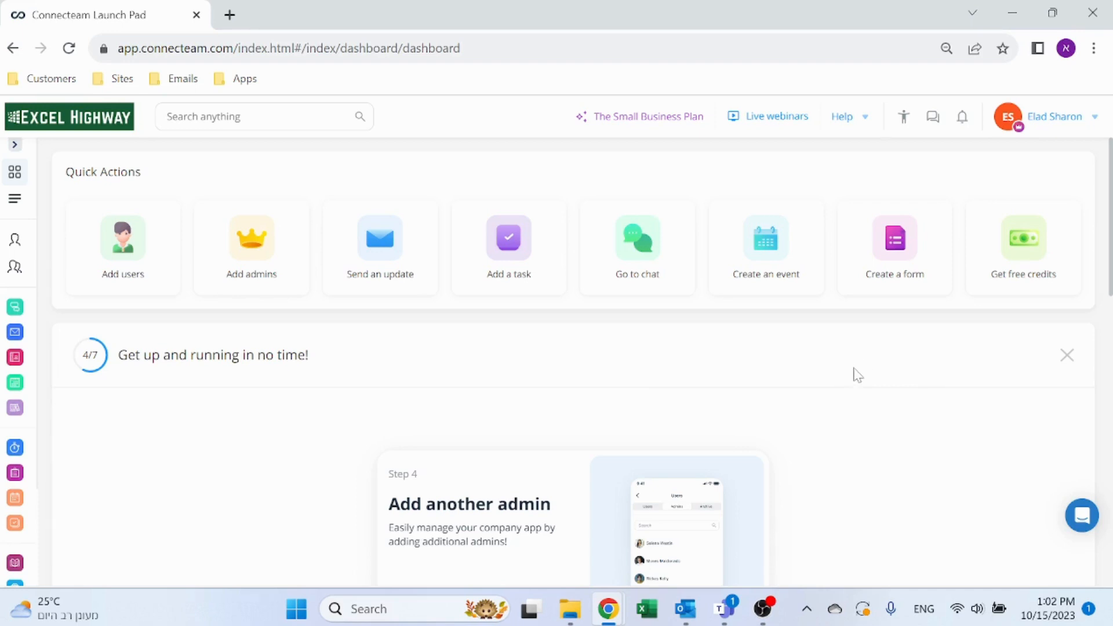
Switch to Connecteam, open the Time Clock's timesheets and check the date range calendar
click(24, 453)
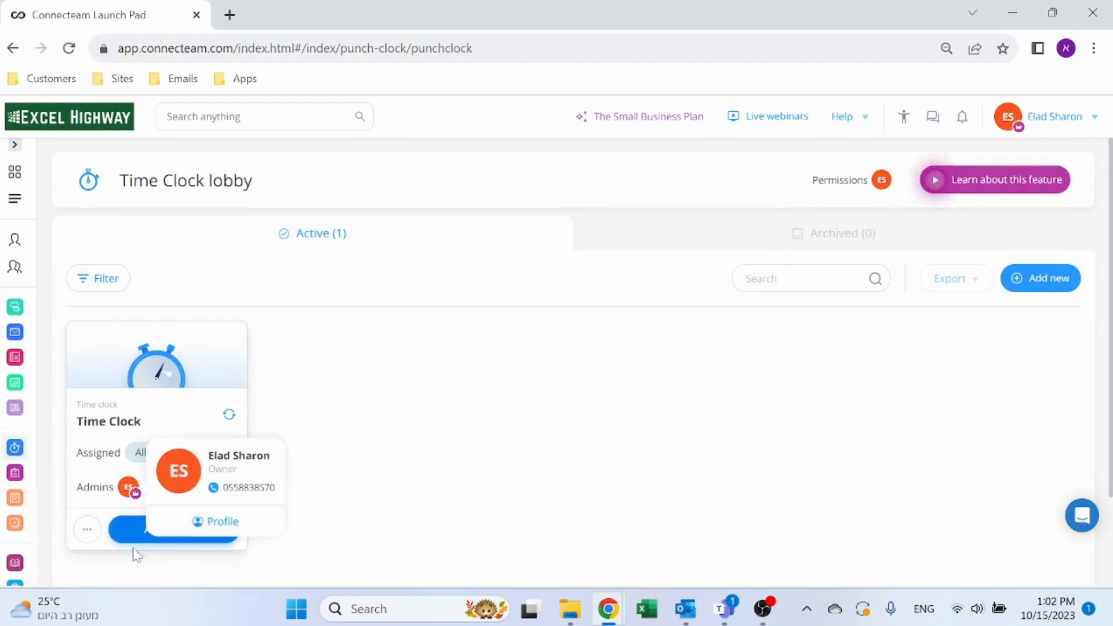
click(139, 531)
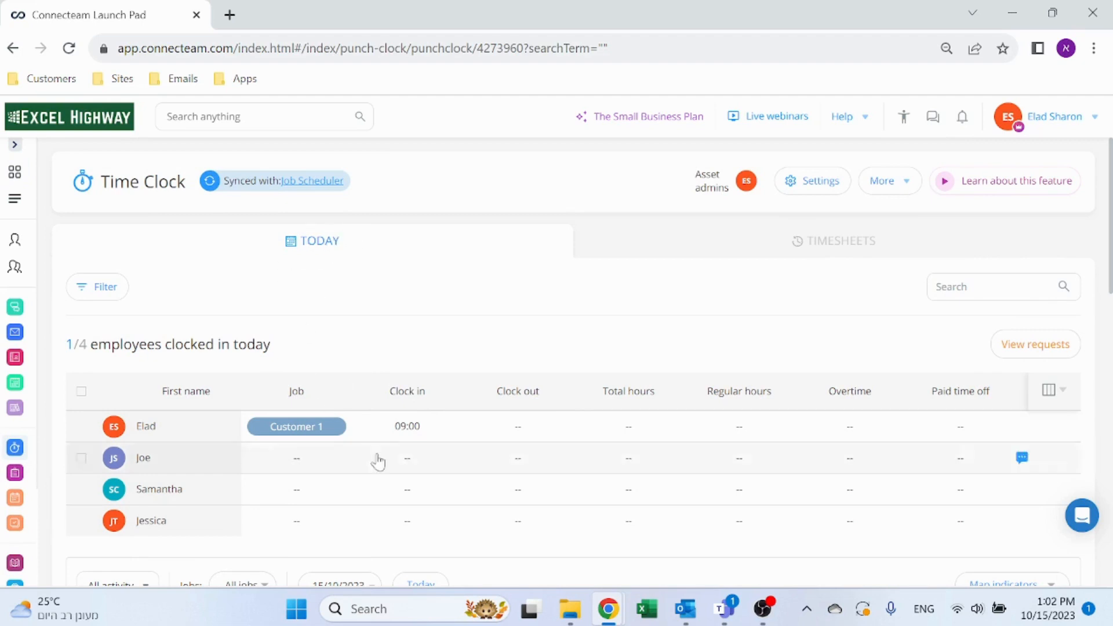
click(807, 250)
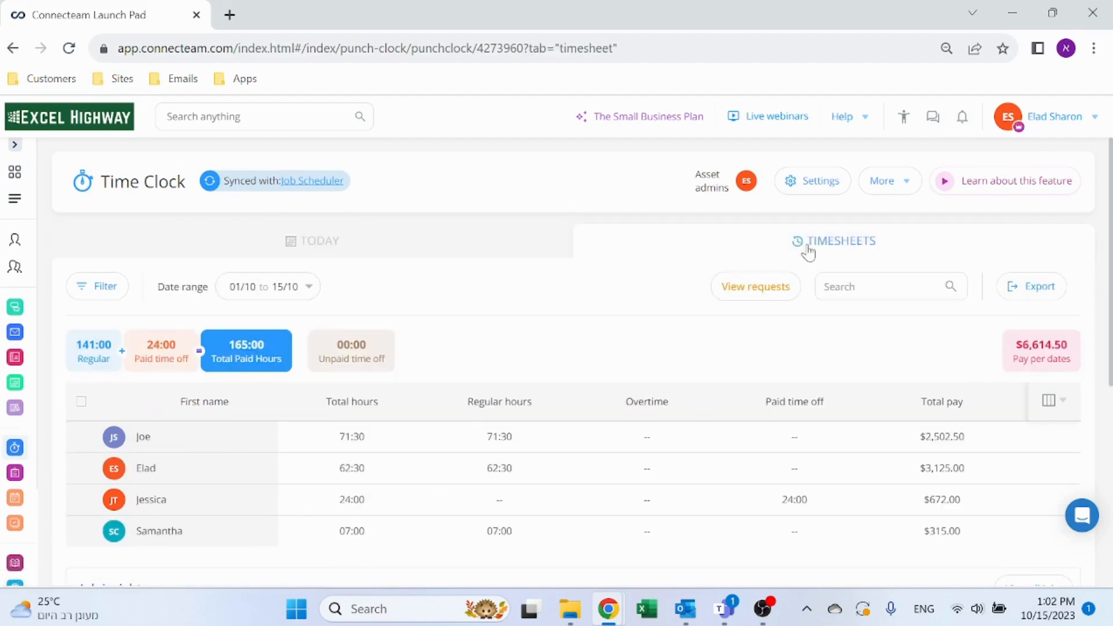
click(312, 293)
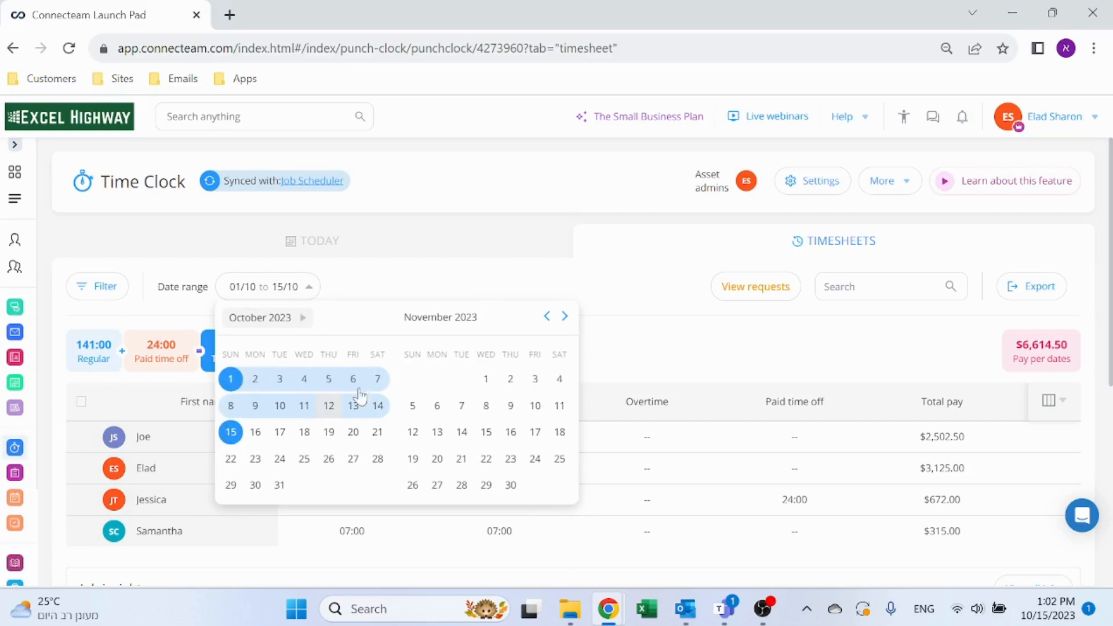
click(631, 343)
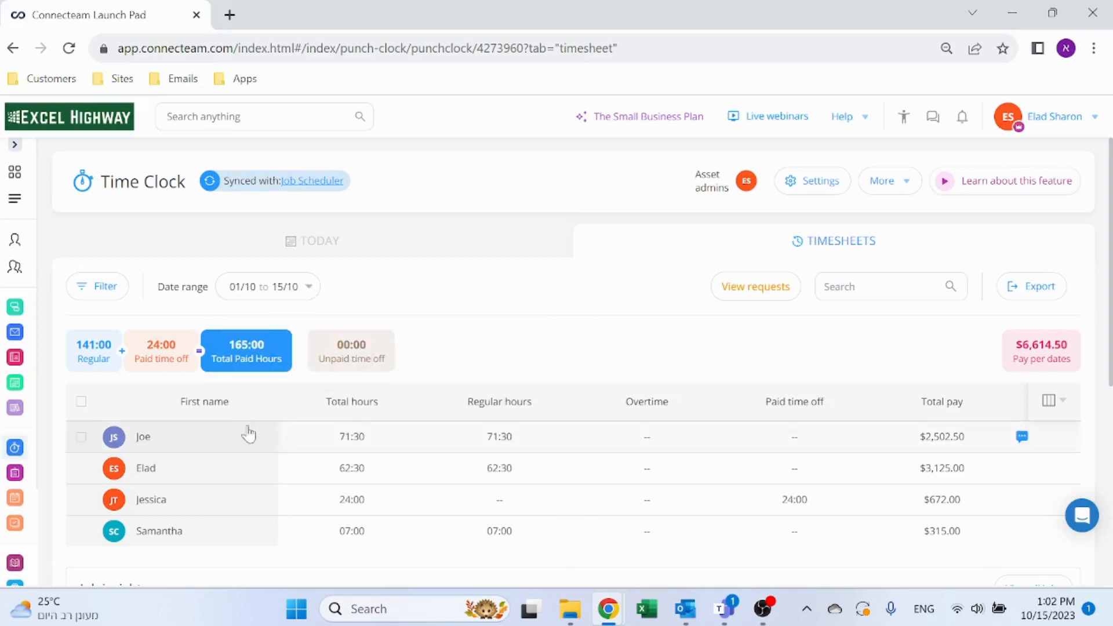
Review the employees' hours, paid time off and total pay together with the job insights below the timesheets
scroll(562, 330, down, 3)
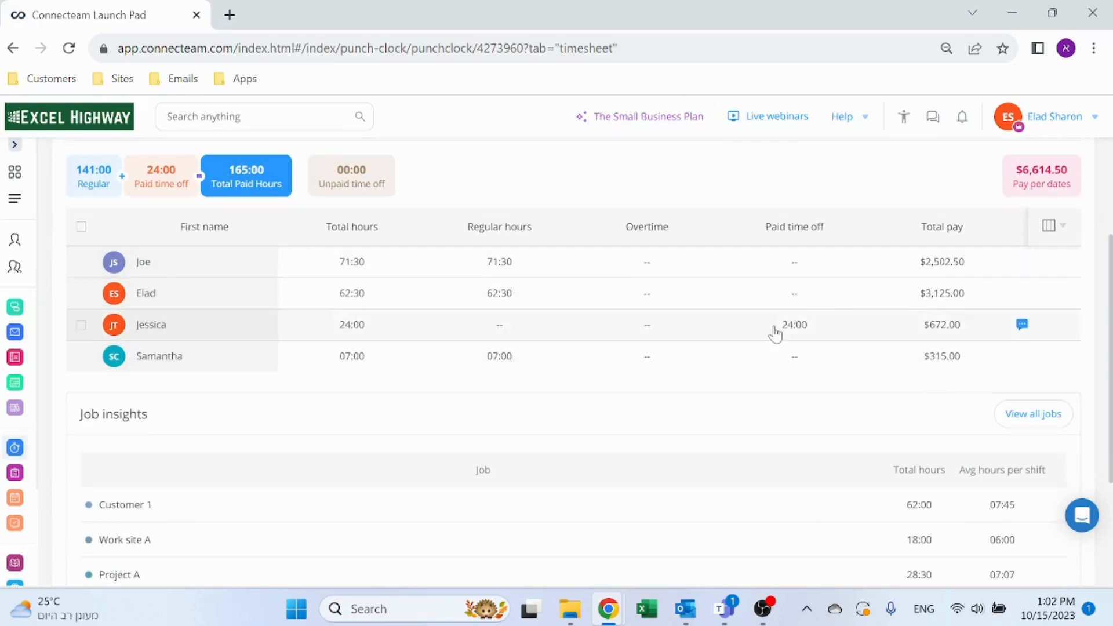
scroll(717, 341, down, 3)
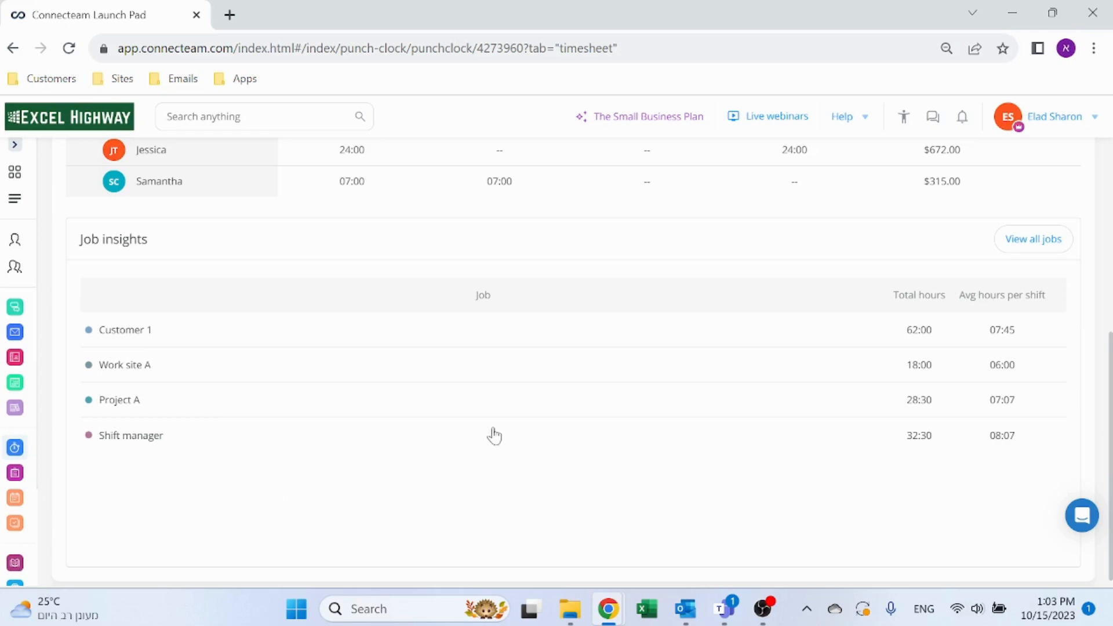
scroll(377, 394, up, 6)
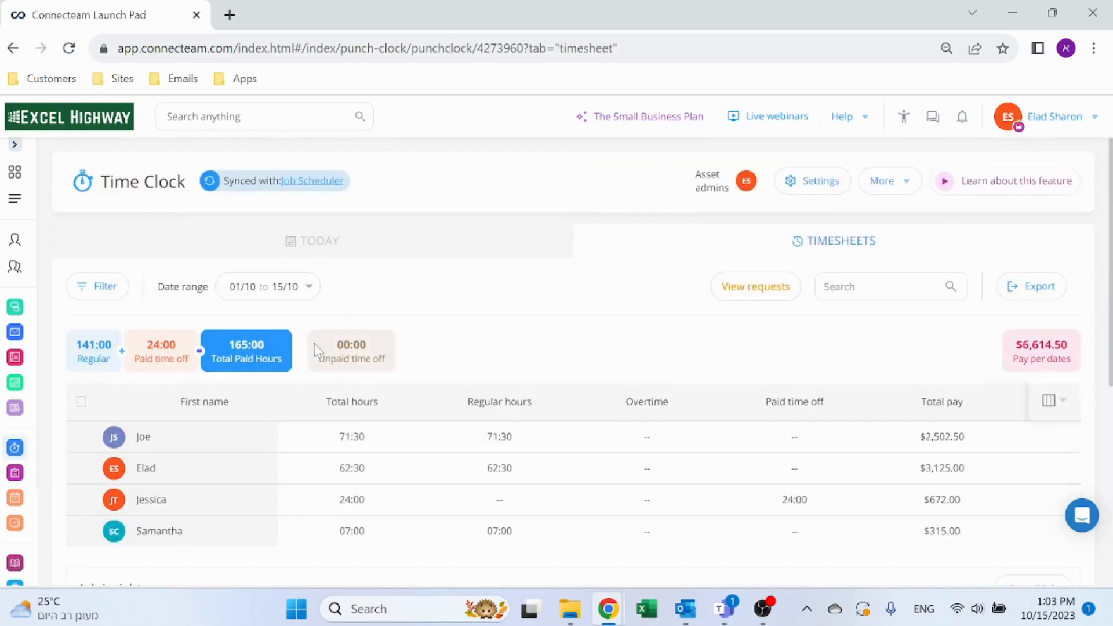
Open the first employee's timesheet, check the actions available for the Sat 14/10 shift, and clear the shift's selection
click(145, 439)
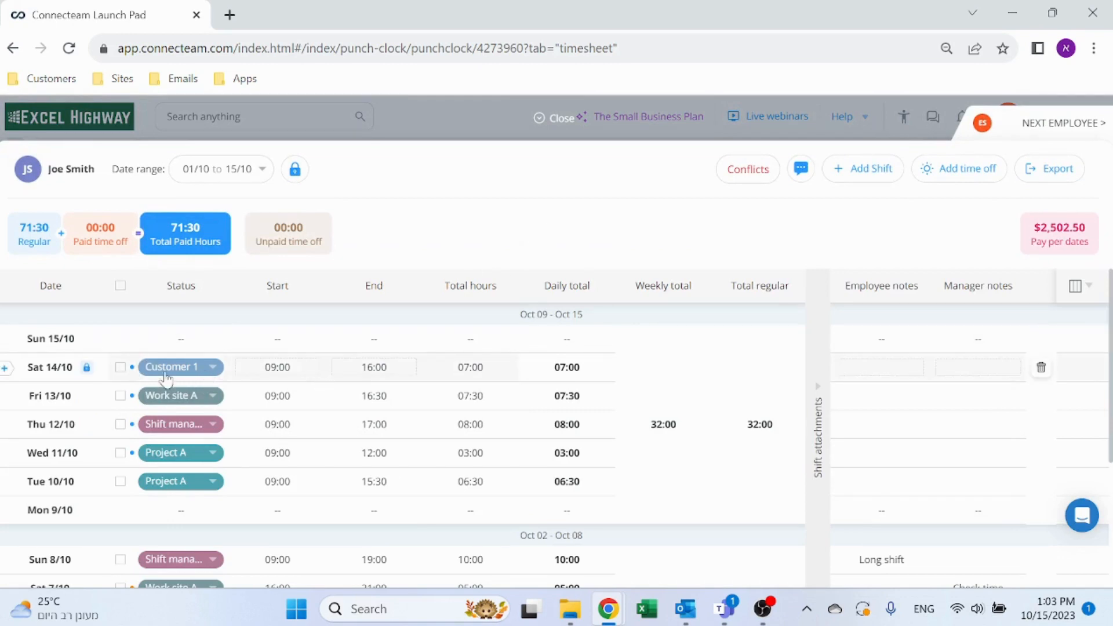
click(120, 368)
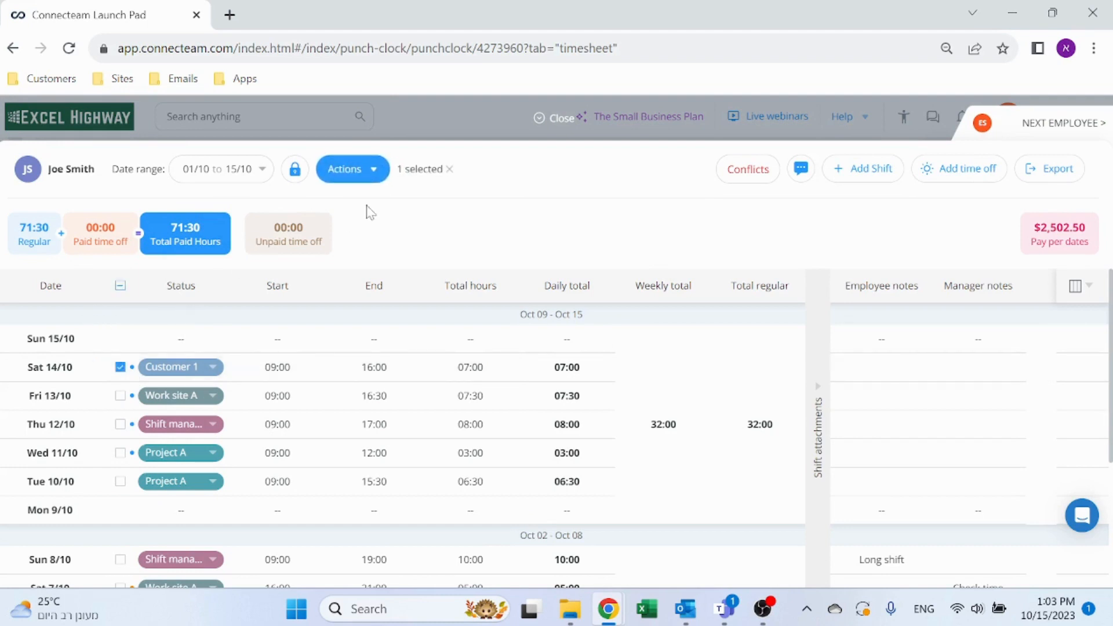
click(372, 177)
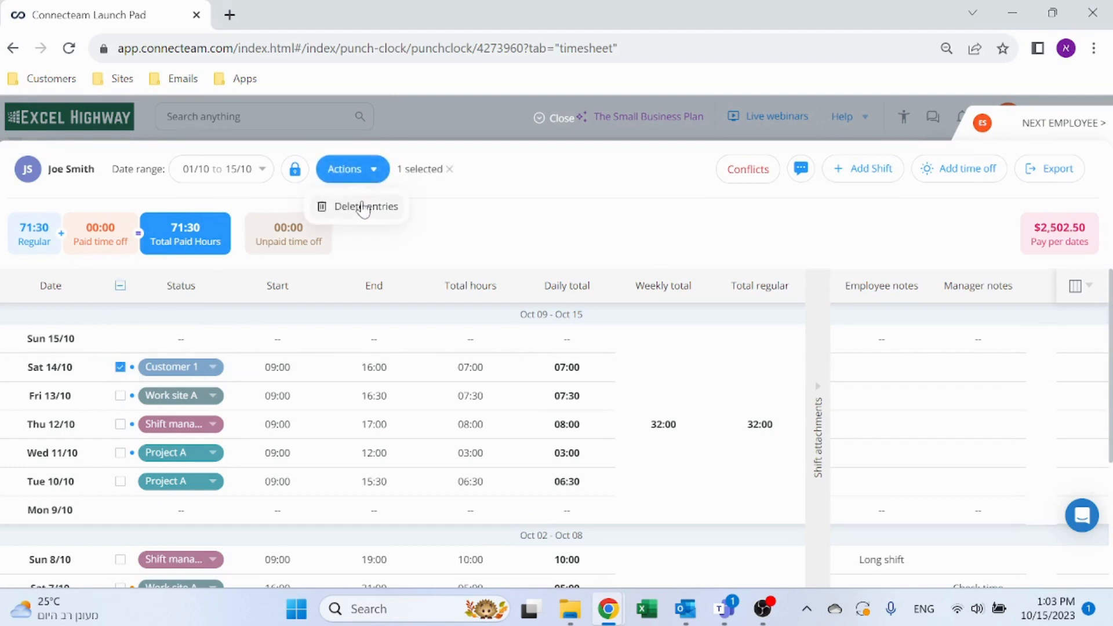
click(120, 367)
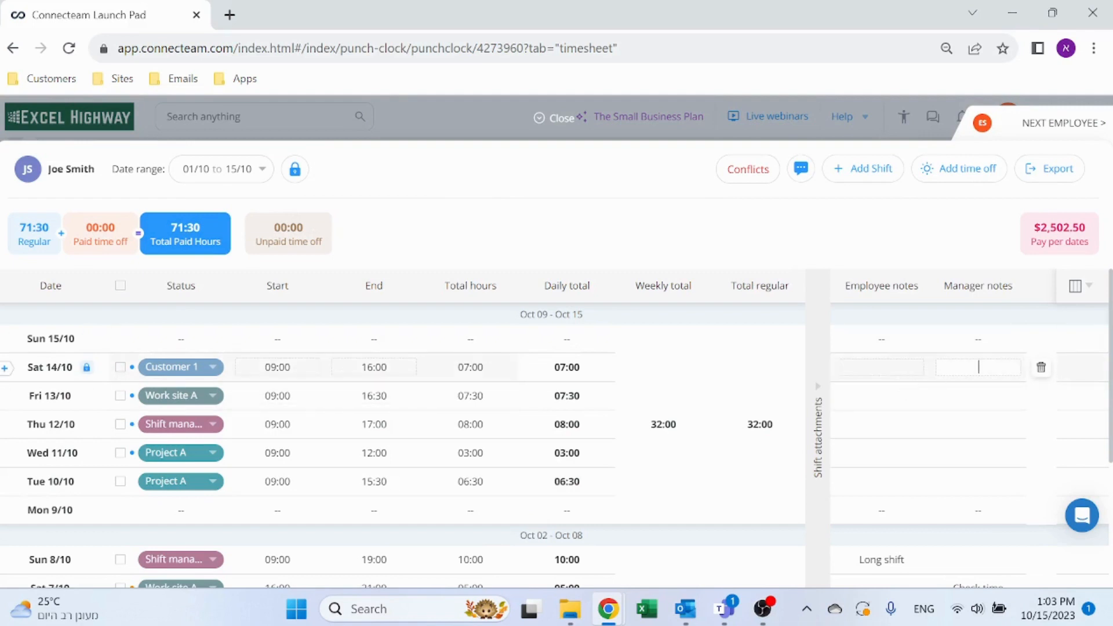
Review the employee's earlier shifts with their employee and manager notes, and close the timesheet
scroll(986, 371, down, 3)
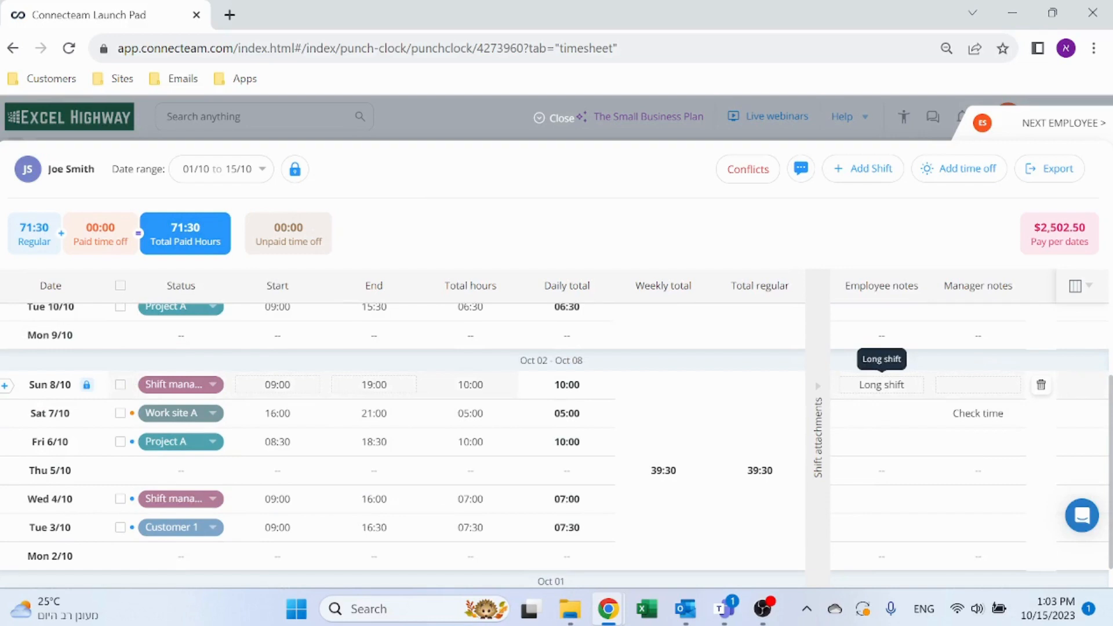
scroll(766, 344, down, 1)
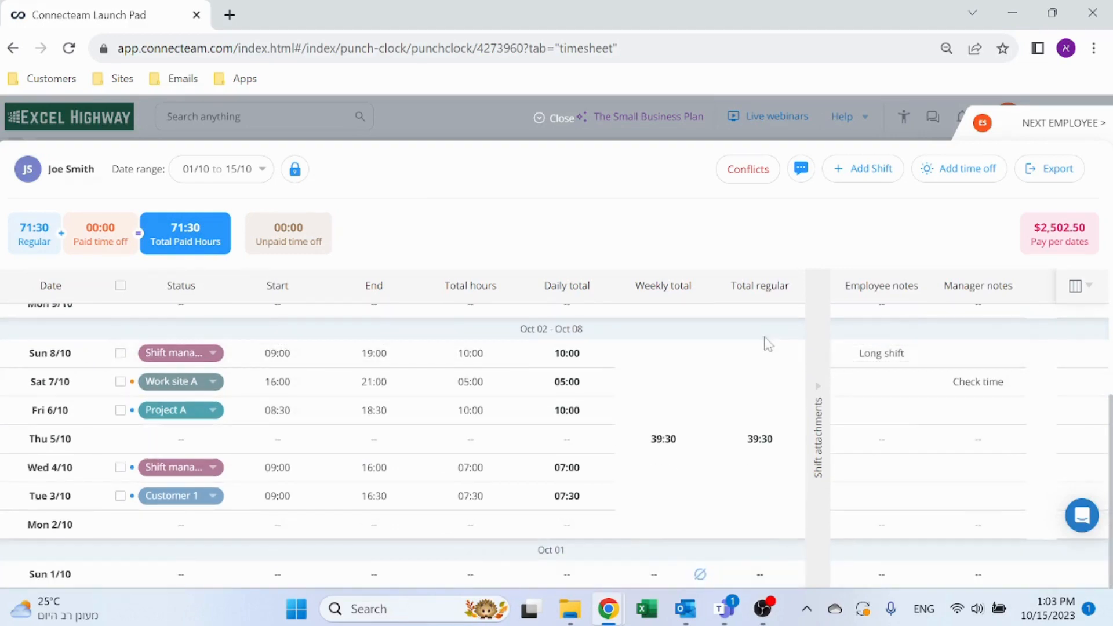
scroll(734, 345, up, 4)
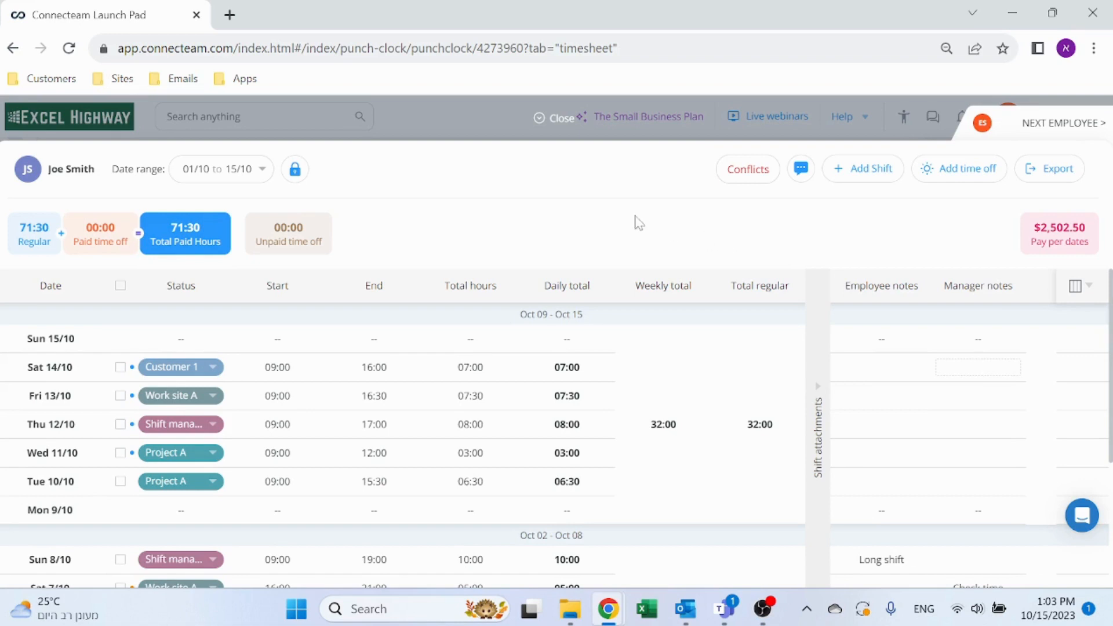
click(560, 122)
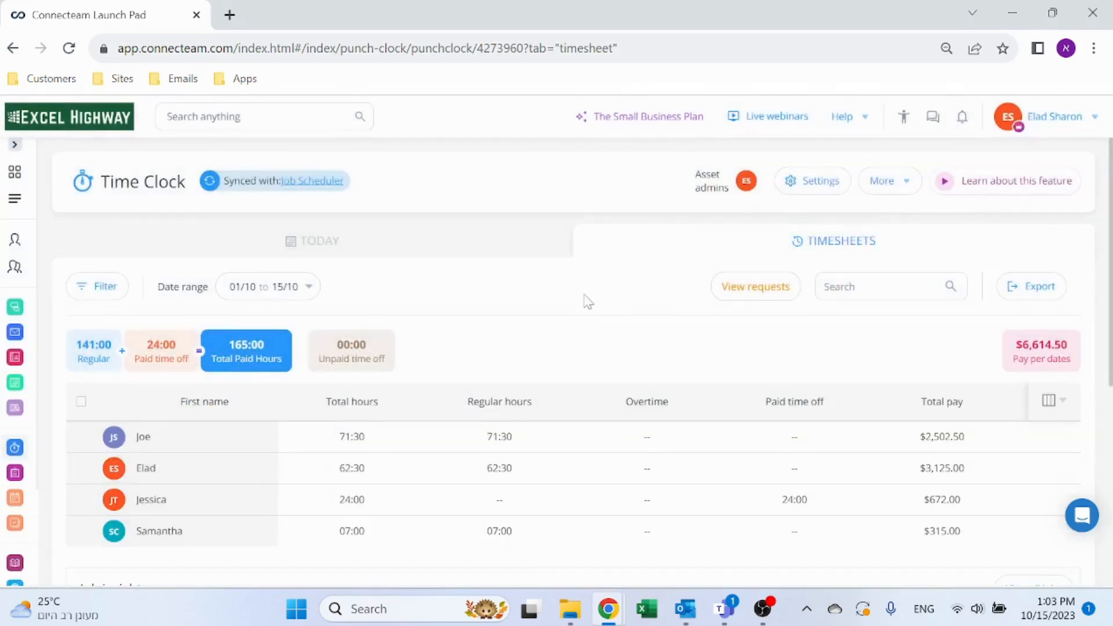
Open the first employee's profile from their timesheet and close the timesheet covering it
scroll(586, 301, down, 6)
scroll(348, 333, up, 5)
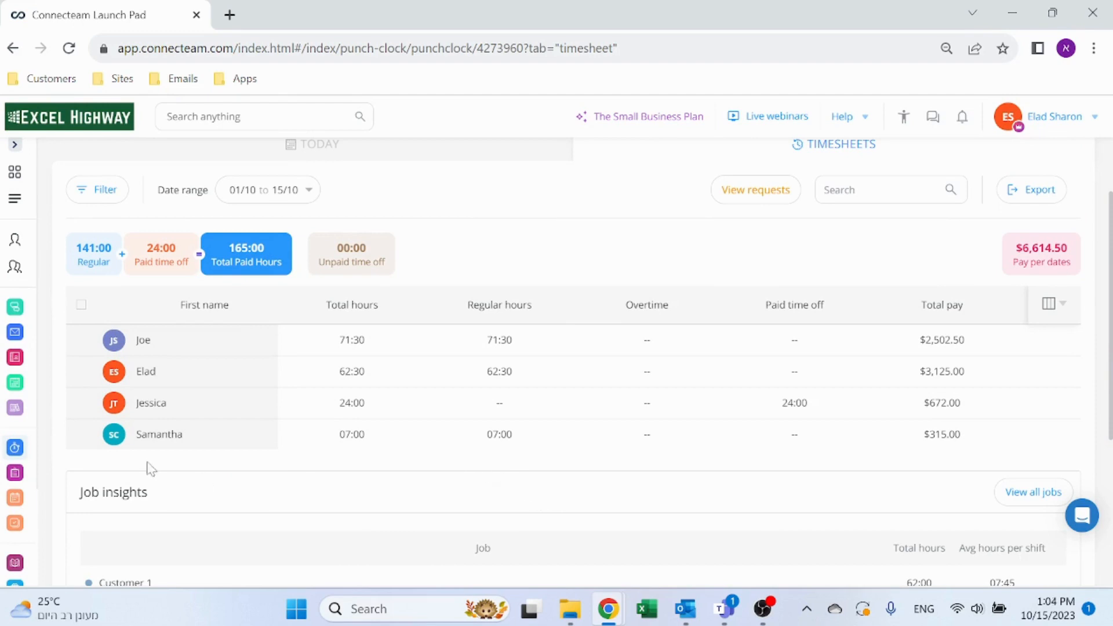
click(146, 346)
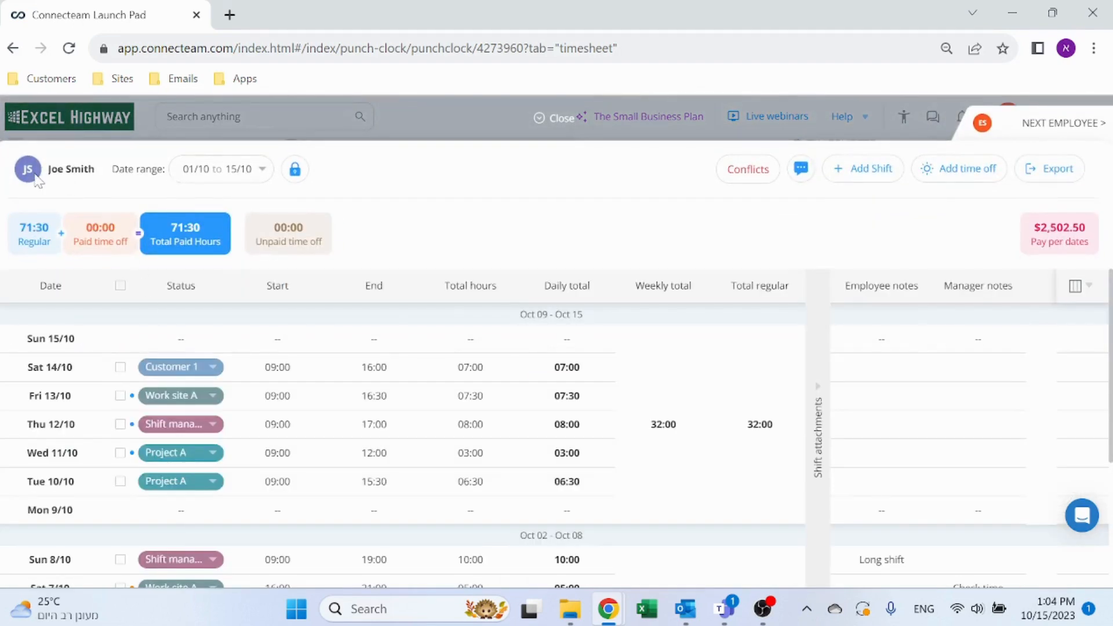
mouse_move(26, 174)
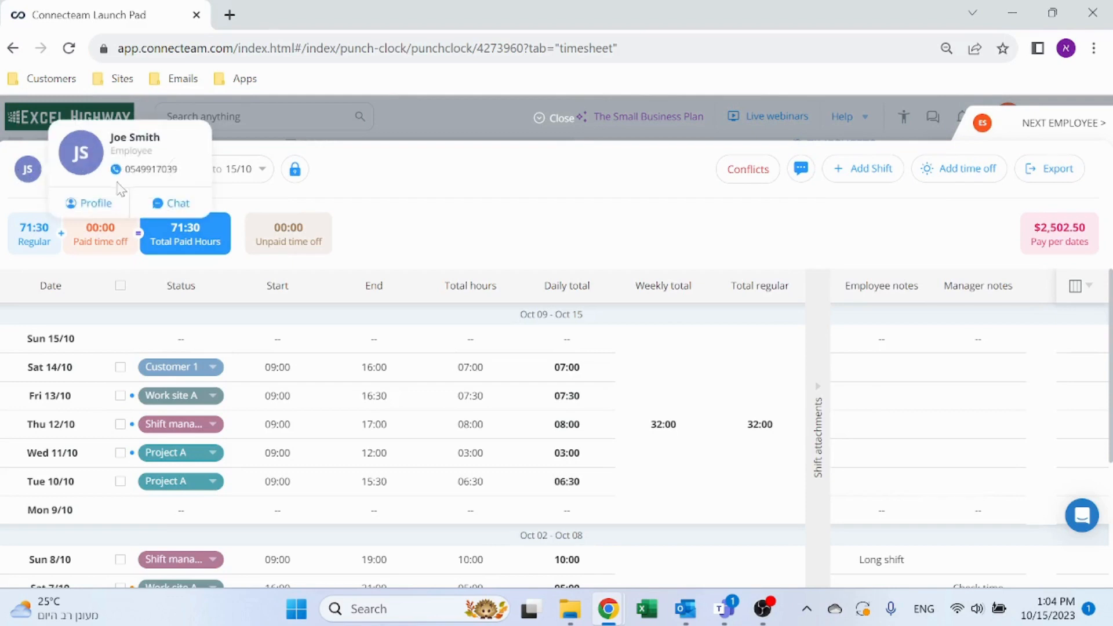
click(91, 210)
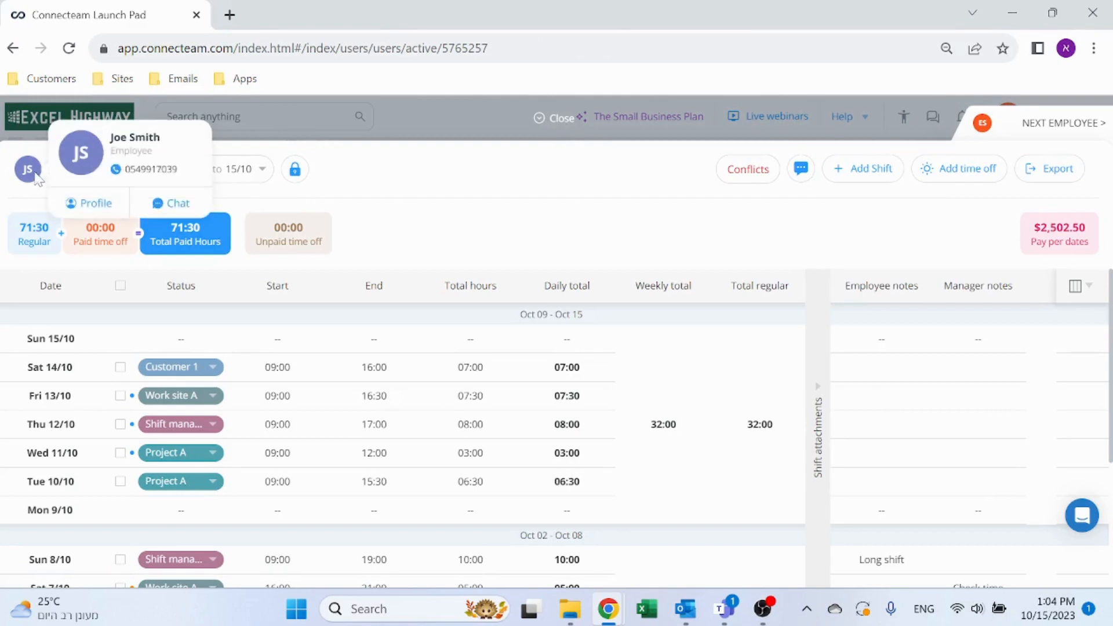
click(569, 123)
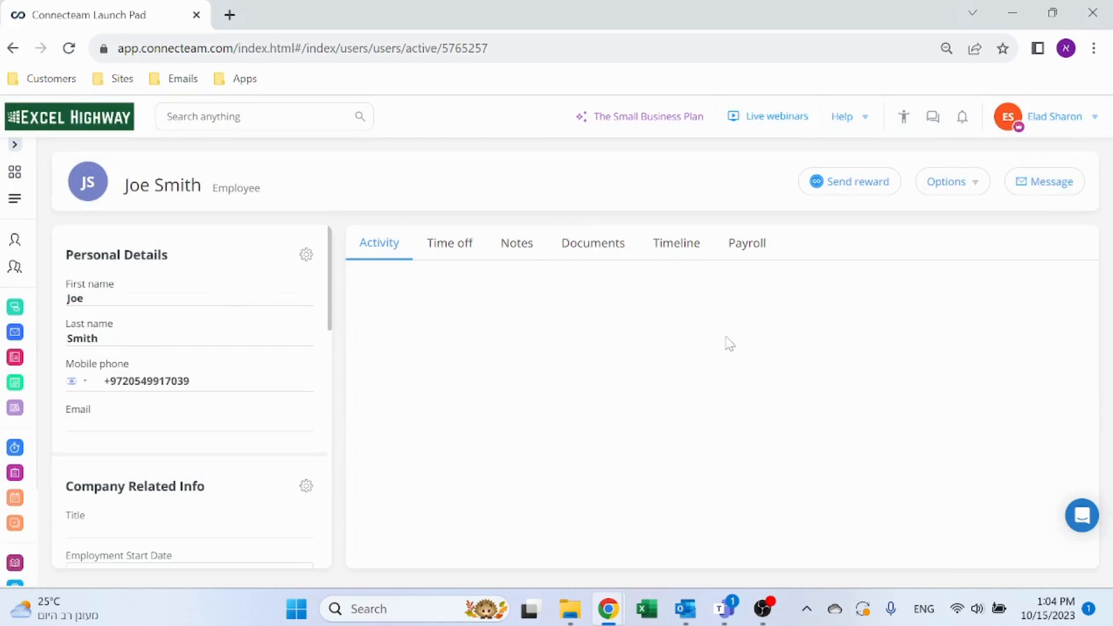
Examine the employee's payroll compensation and the Employee pay options, and cancel the wage configuration
click(744, 246)
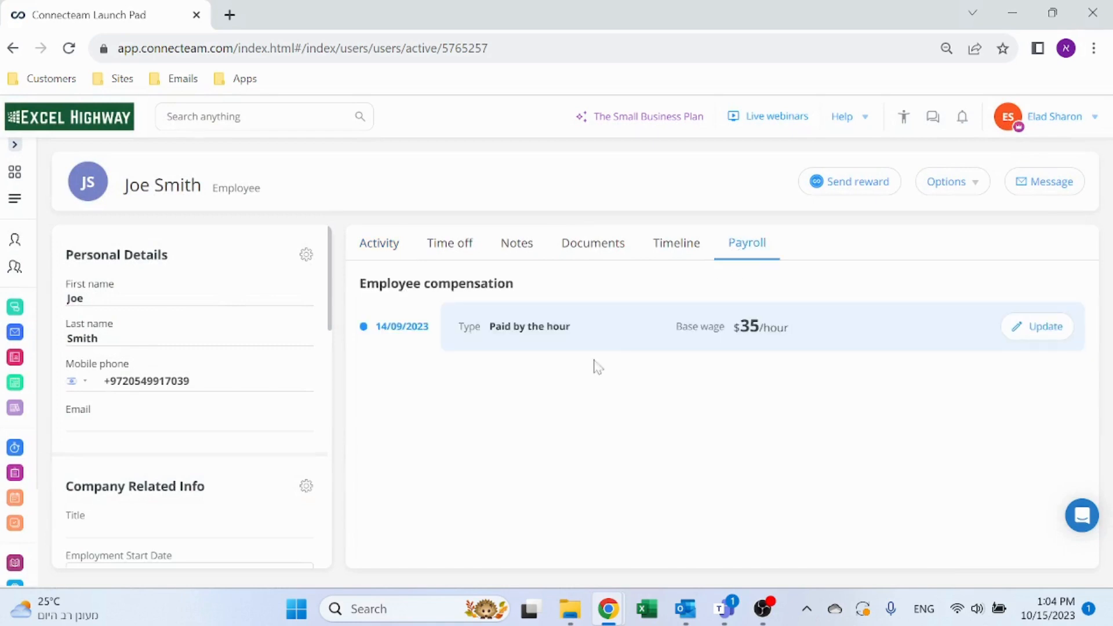
click(1035, 331)
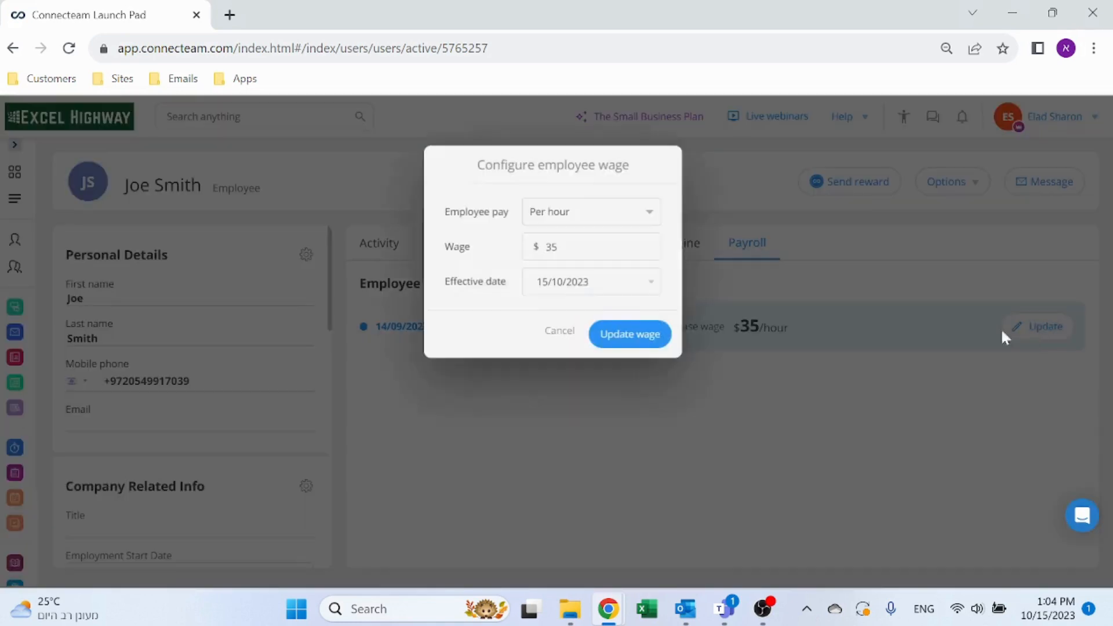
click(660, 219)
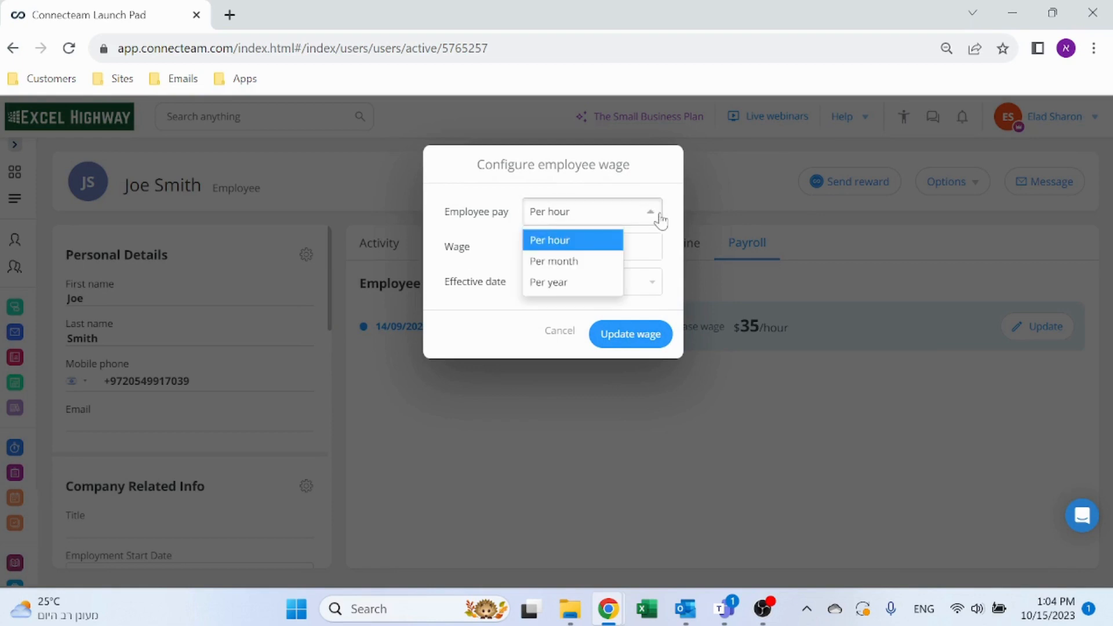
click(558, 341)
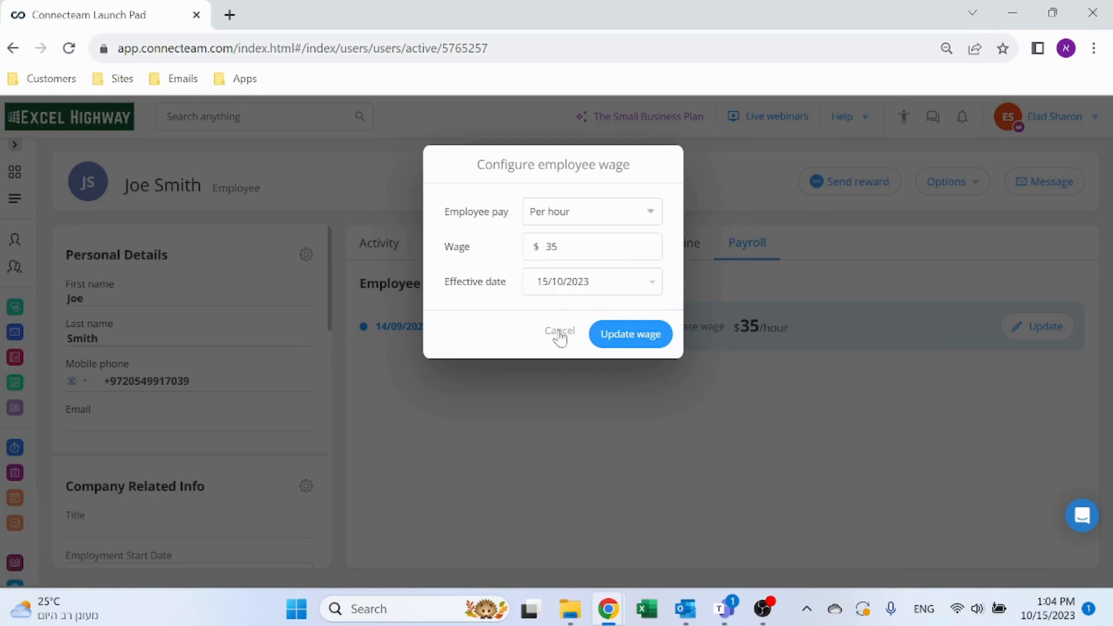
Cancel the Configure employee wage dialog without updating the wage
click(557, 341)
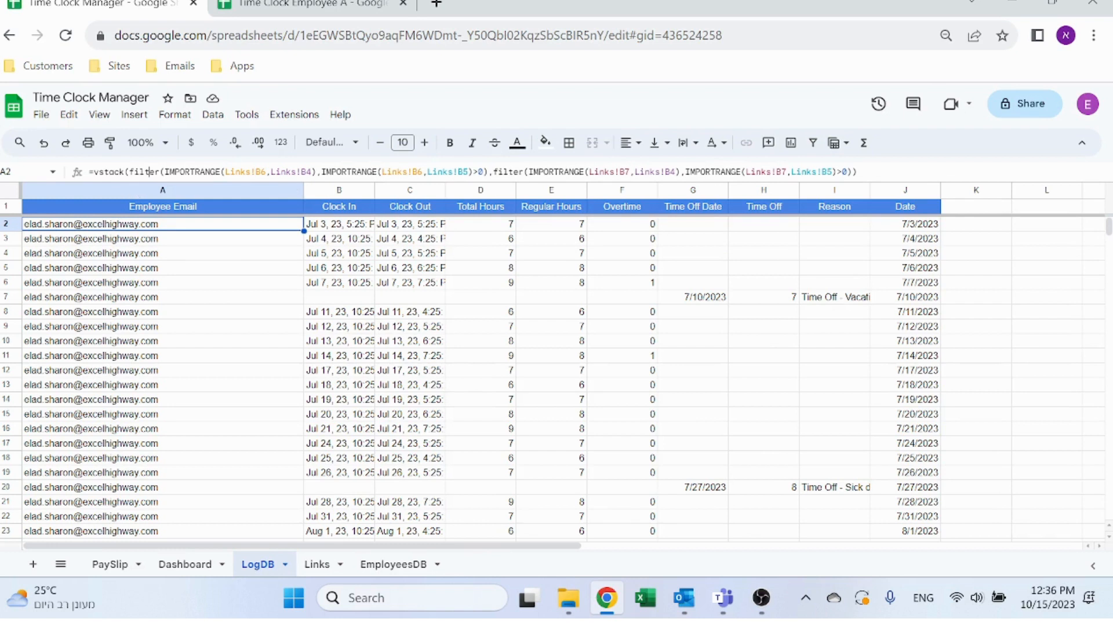
In the Time Clock Manager's LogDB sheet, examine the two FILTER and IMPORTRANGE ranges inside the VSTACK formula in cell A2
click(148, 172)
click(190, 171)
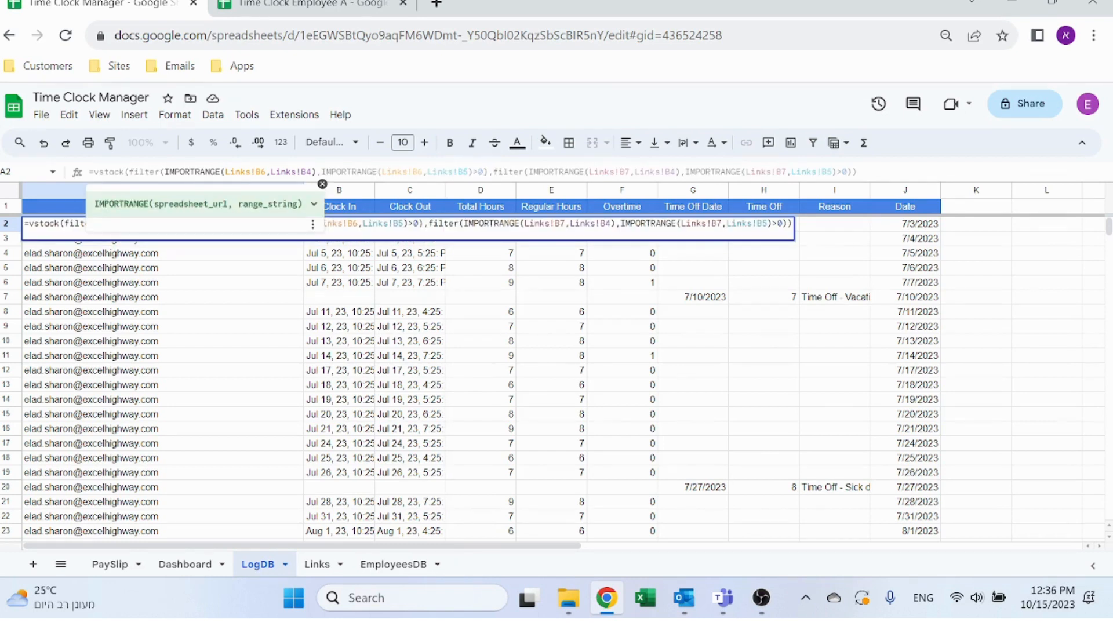
key(Escape)
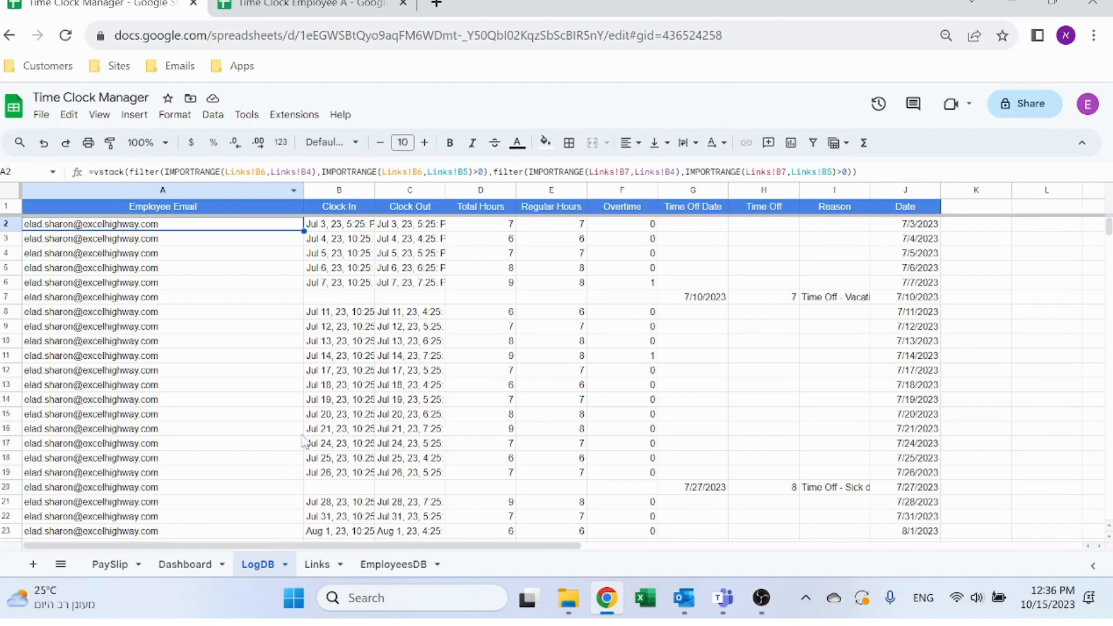
click(144, 171)
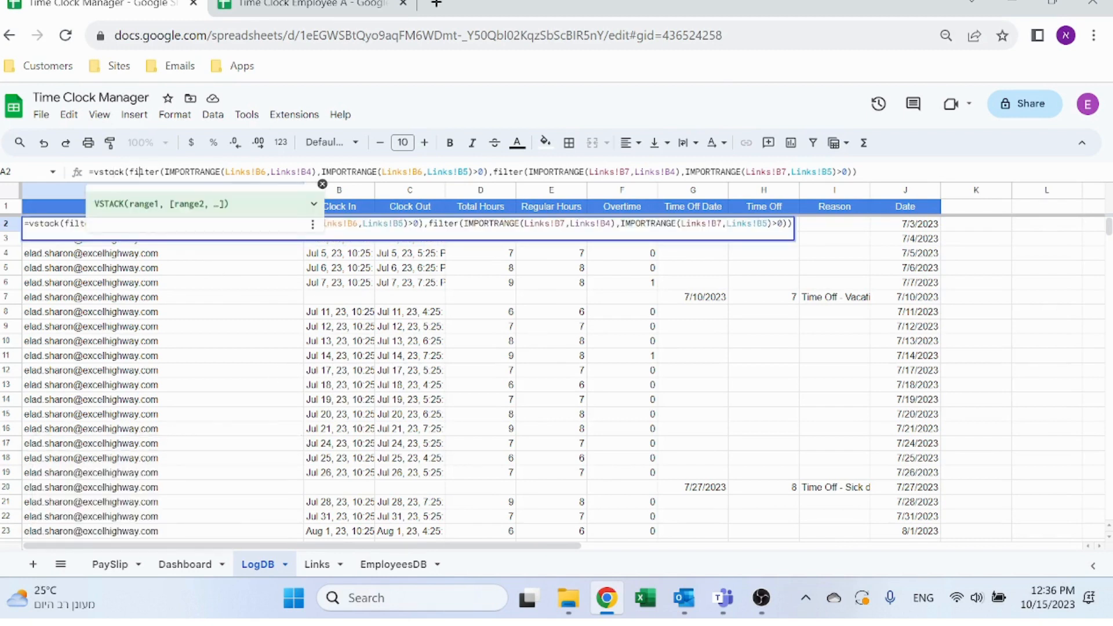
double_click(144, 172)
drag(144, 171, 489, 172)
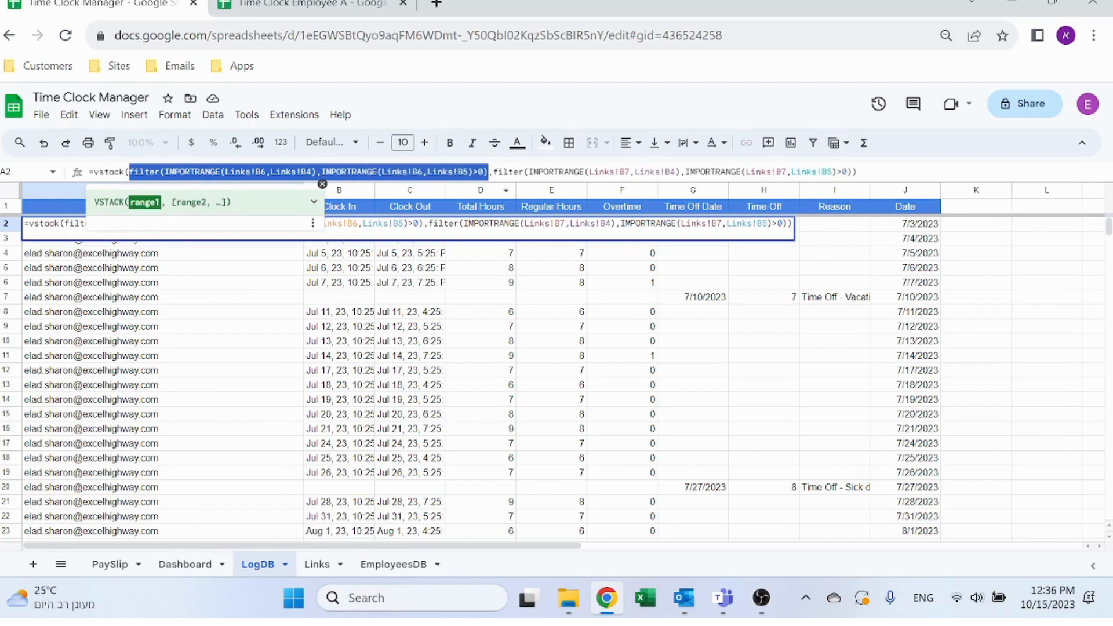
drag(493, 172, 848, 172)
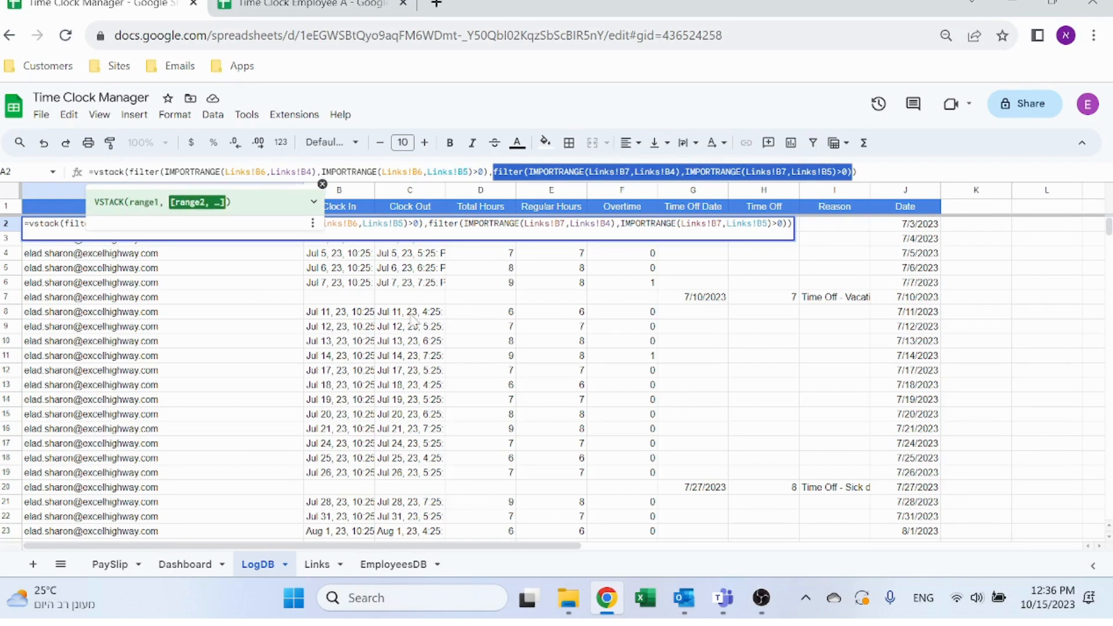
key(Return)
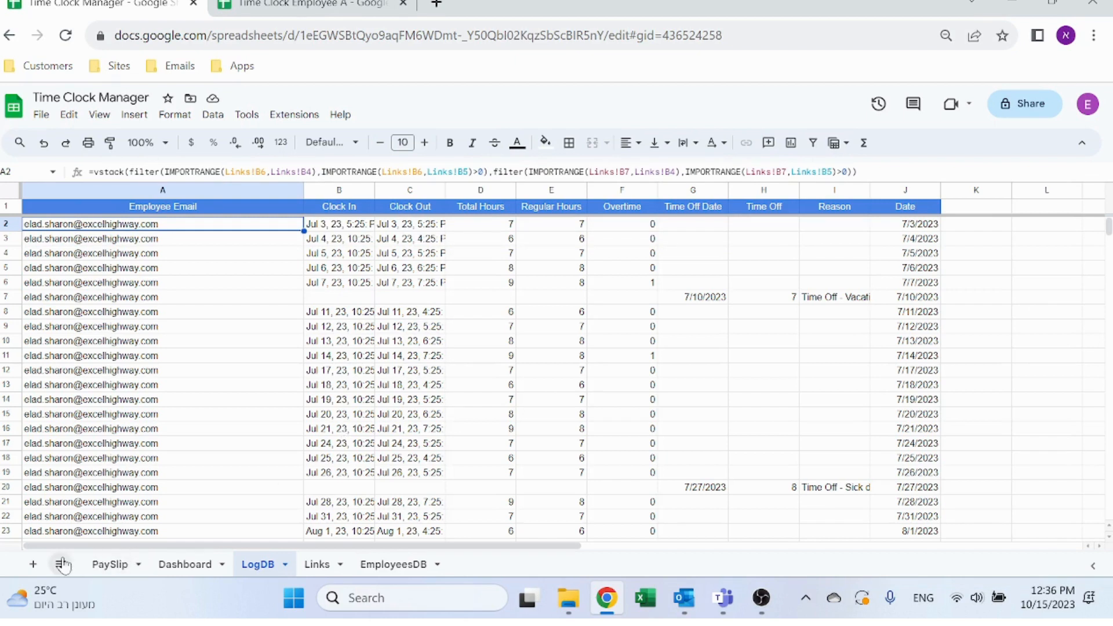
Add a new blank sheet and enter 1 in cell A2 and 2 in cell A3
click(33, 565)
click(84, 252)
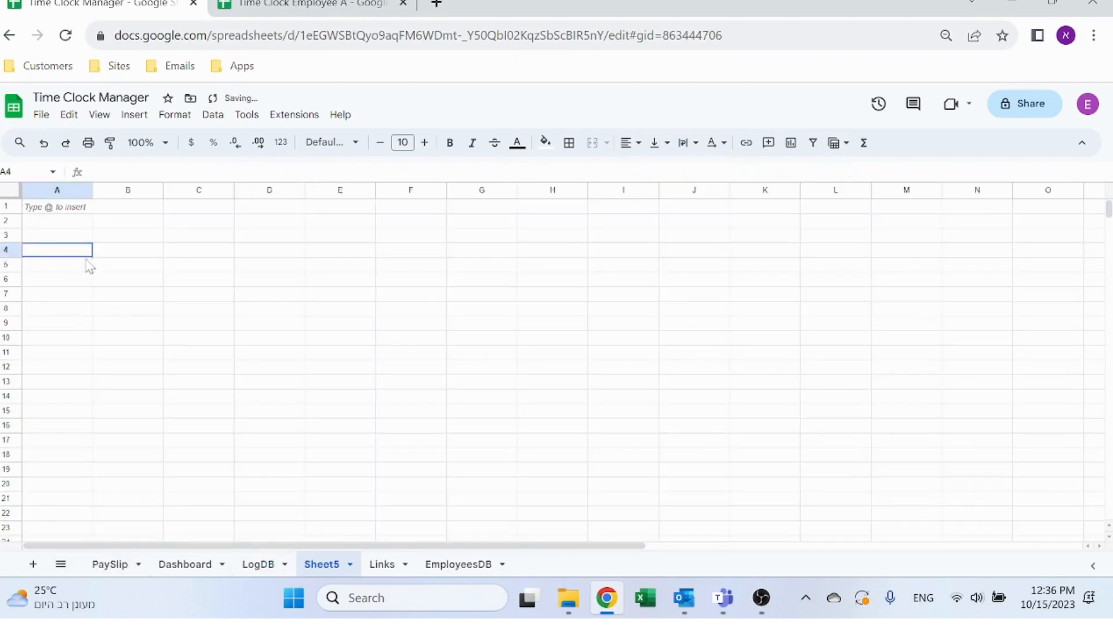
click(76, 226)
text(1)
key(Return)
text(2)
key(Right)
Enter a VSTACK formula in cell D2 that stacks cells A2 and A3
key(Right)
key(Right)
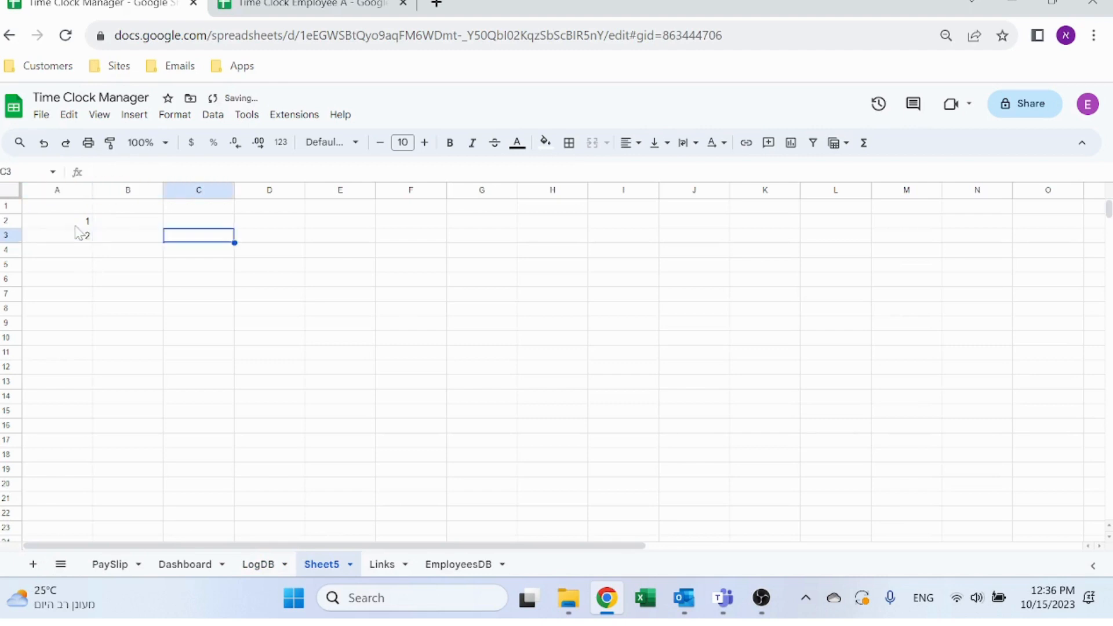
key(Up)
text(=vs)
key(Tab)
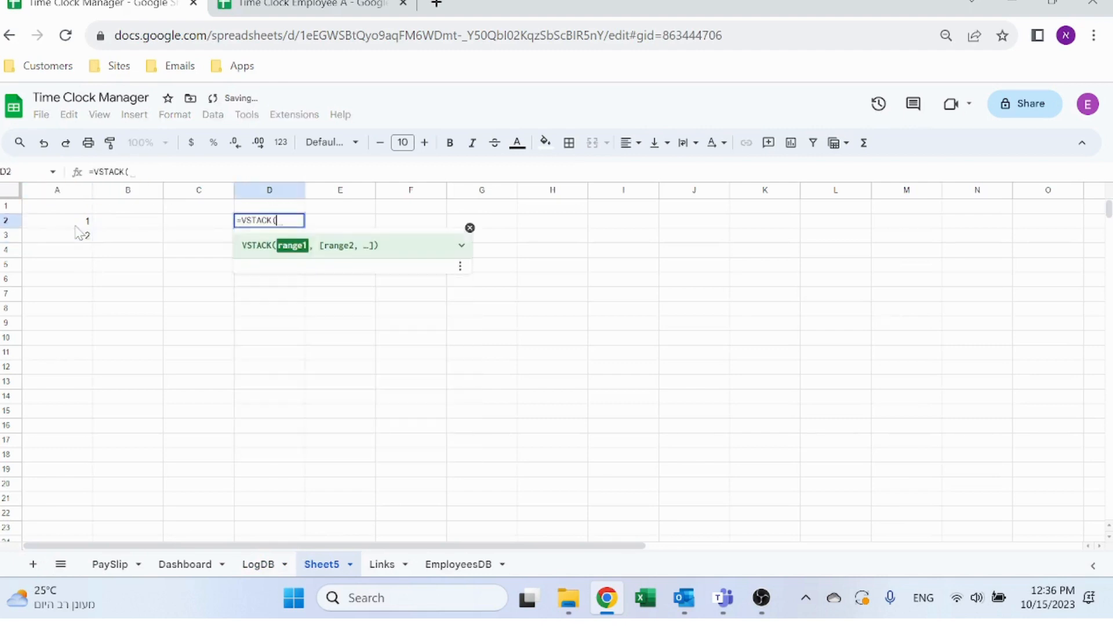
click(76, 226)
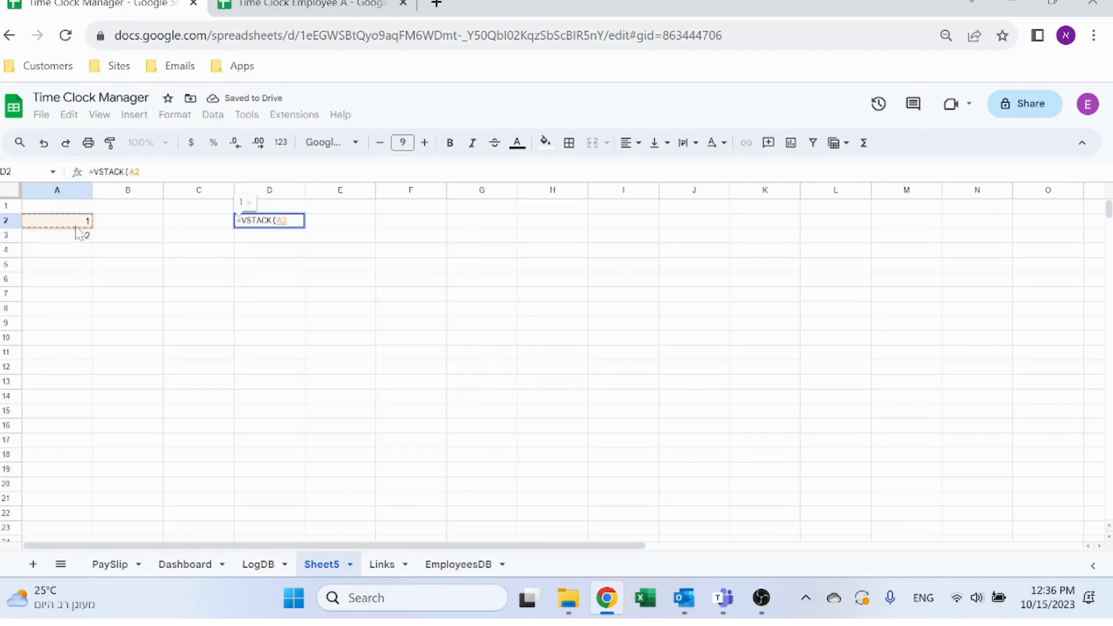
text(,)
click(69, 237)
key(Return)
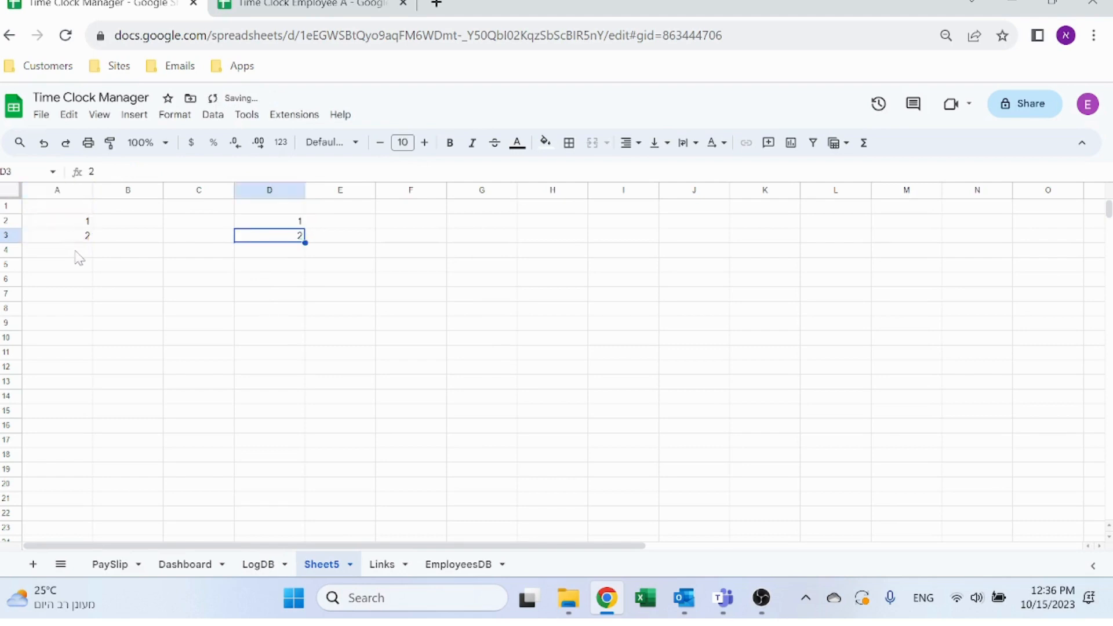
Inspect the references of the VSTACK formula in D2 and delete the formula
click(79, 255)
click(280, 224)
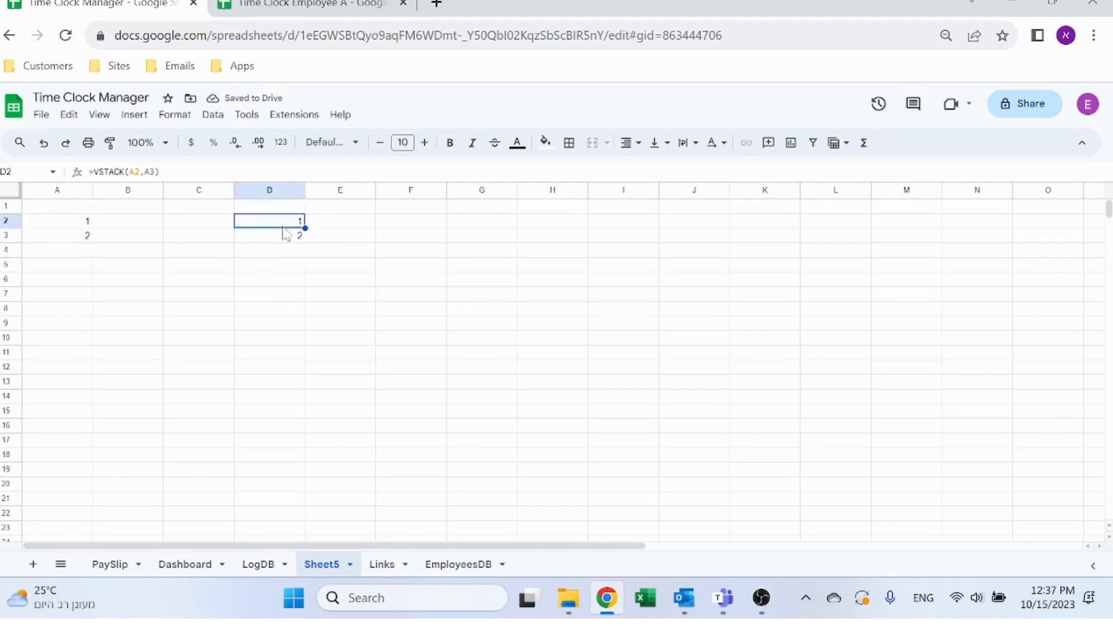
click(137, 172)
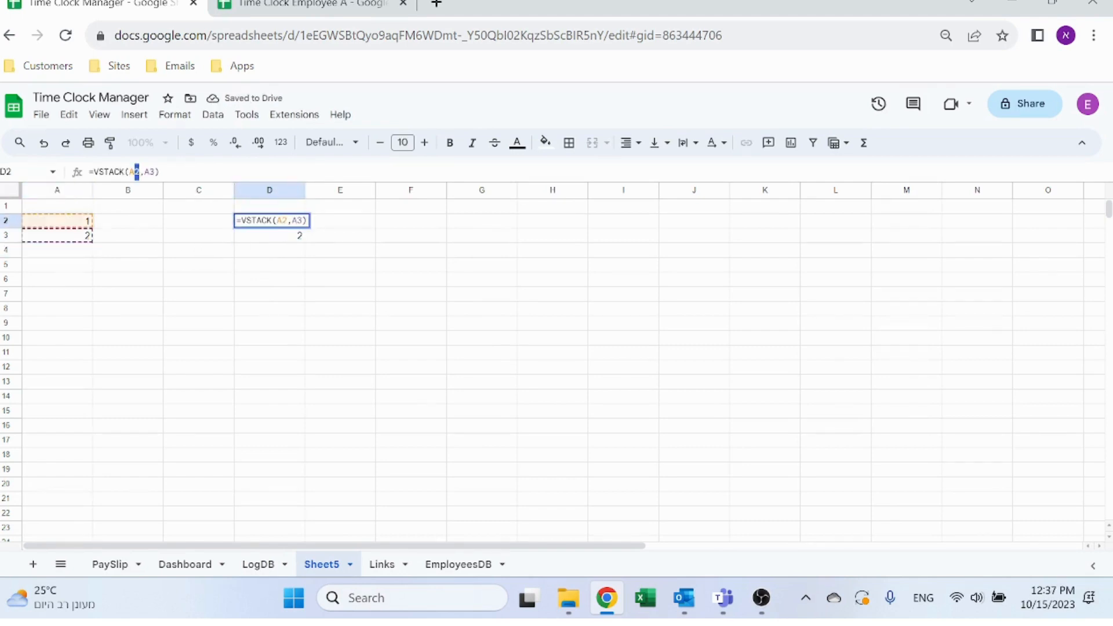
key(Escape)
click(61, 192)
click(284, 217)
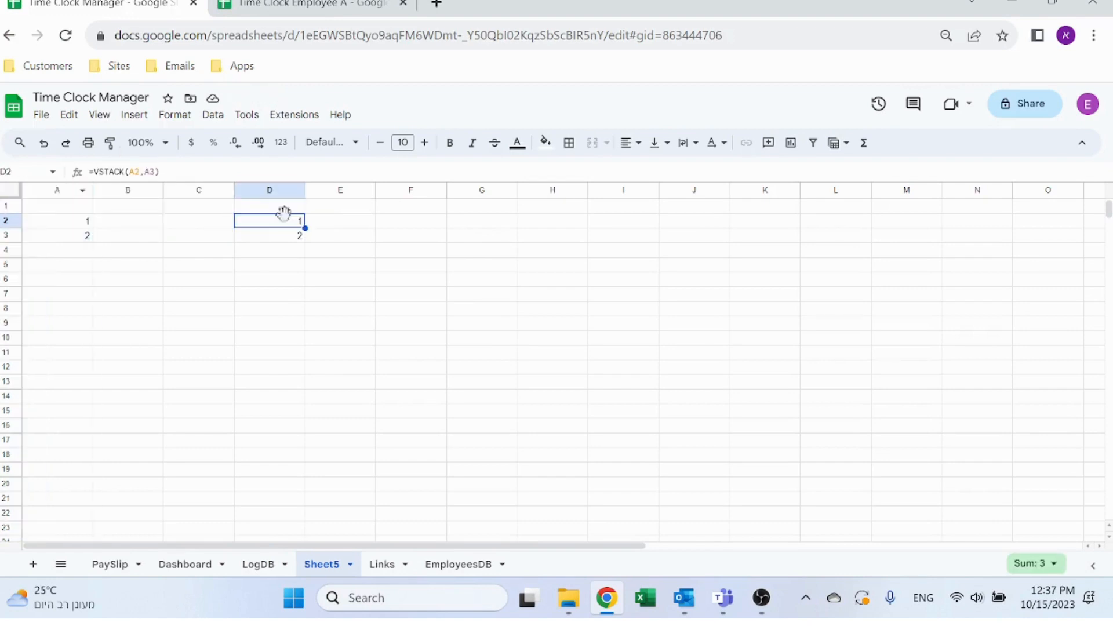
key(Delete)
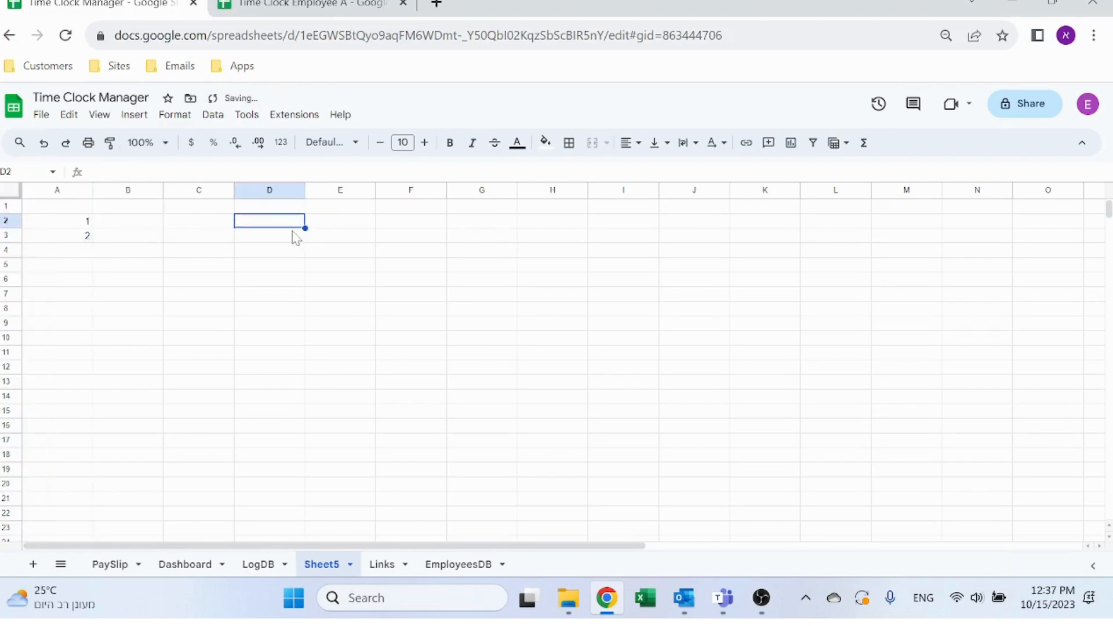
Enter the values 3, 4 and 5 in cells B2 to B4
click(152, 221)
text(3)
key(Return)
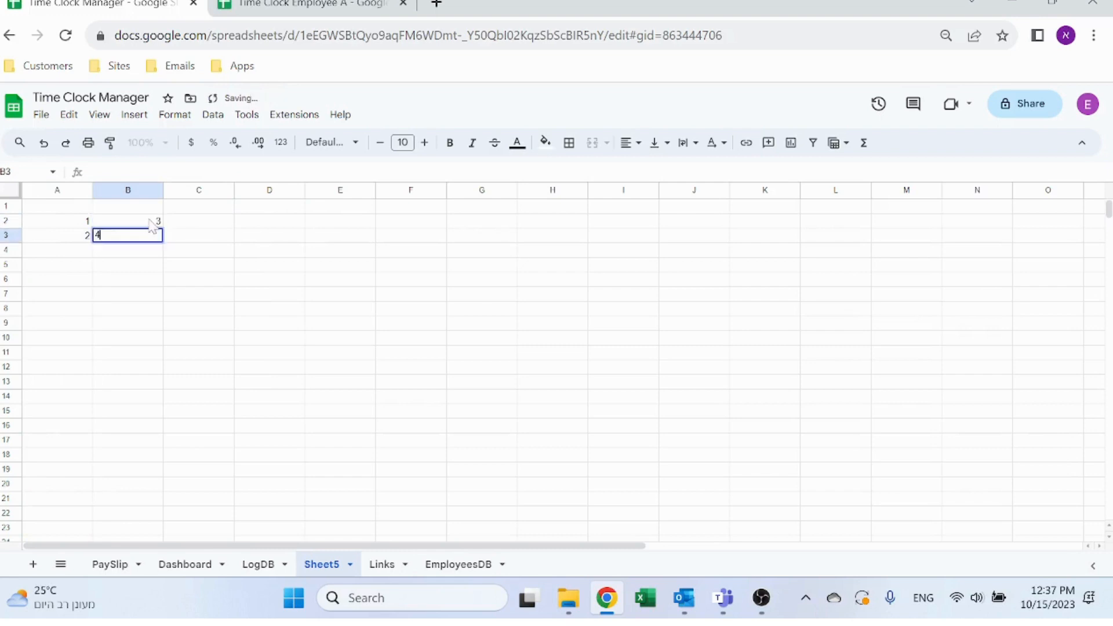
text(4)
key(Return)
text(5)
key(Return)
Try stacking the whole of columns A and B with =VSTACK(A:A,B:B) in cell E2
key(Up)
key(Right)
key(Right)
key(Up)
key(Right)
key(Up)
text(=vs)
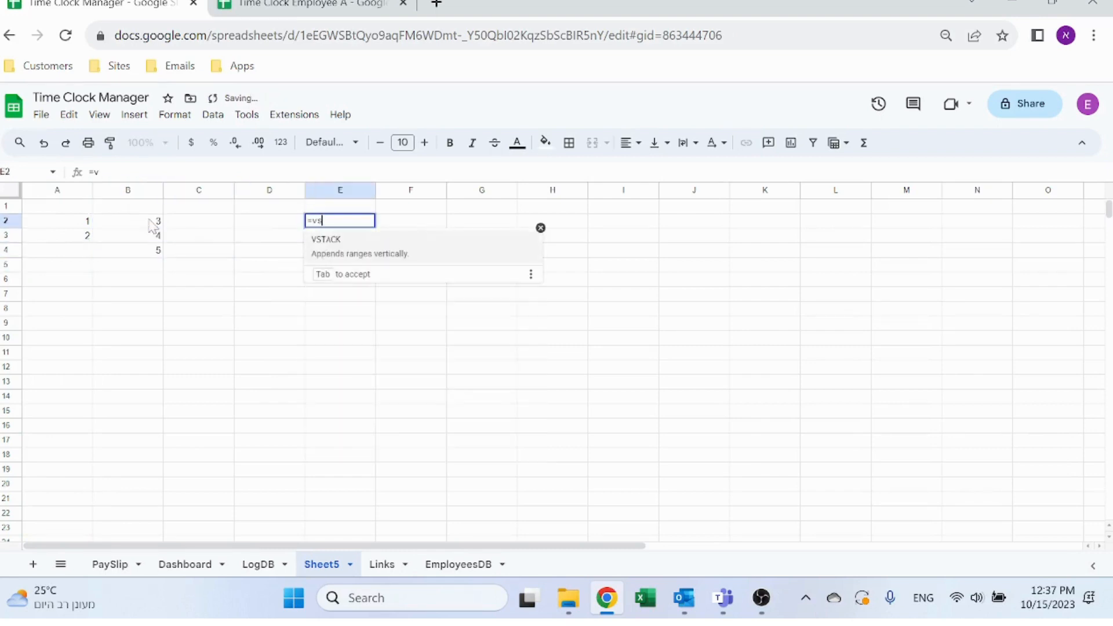
key(Tab)
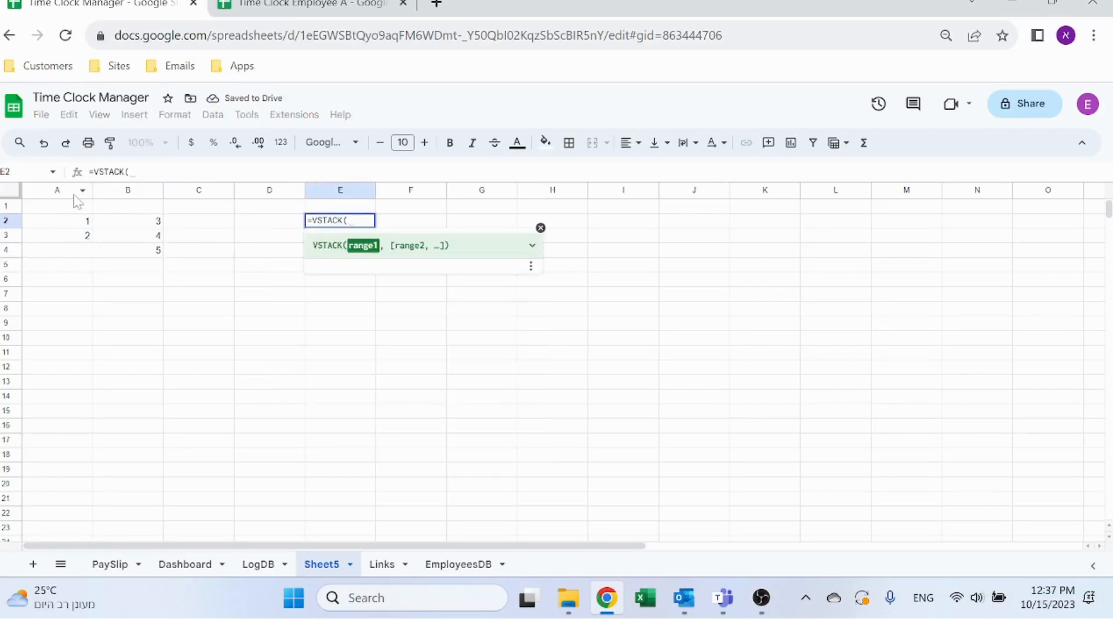
click(76, 196)
text(,)
click(145, 195)
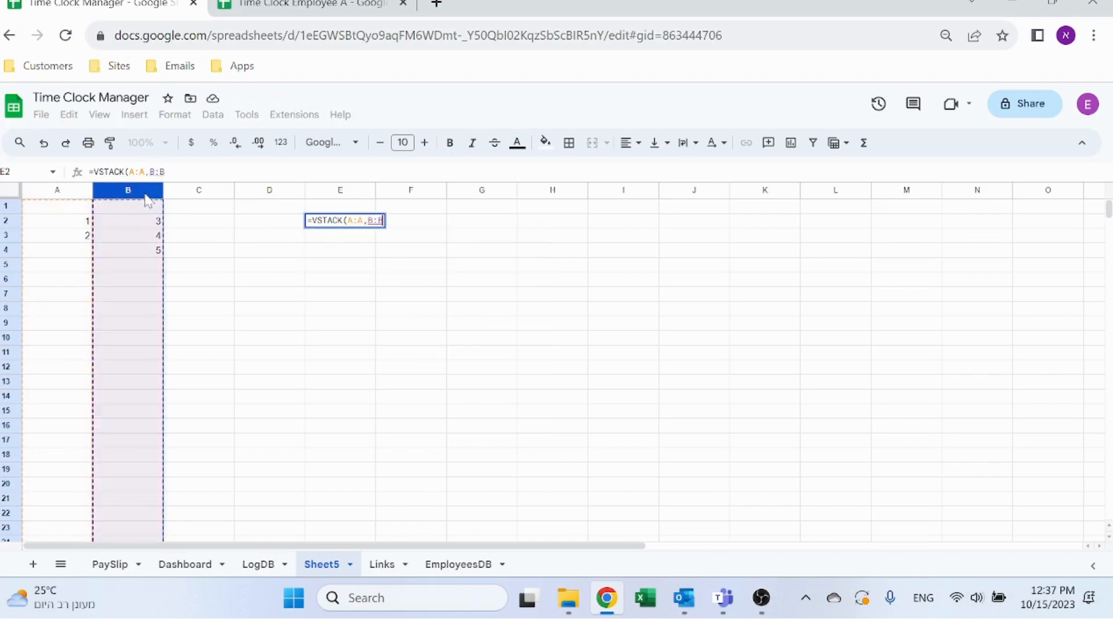
key(Return)
key(Up)
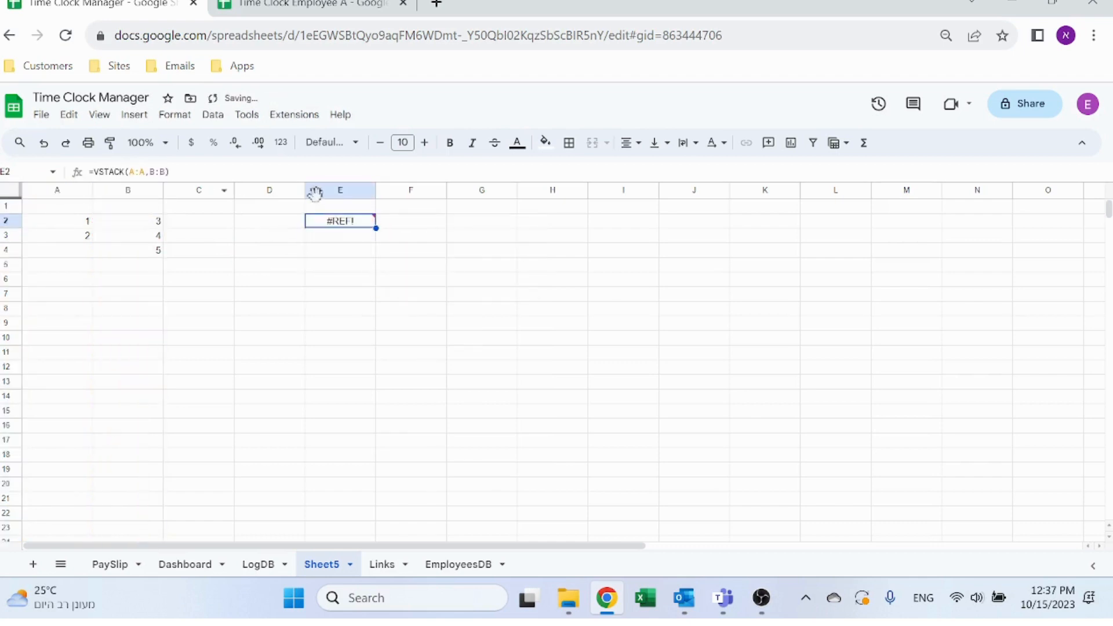
Check the error on cell E2 and how far down column E and the sheet's rows extend
mouse_move(351, 228)
click(260, 455)
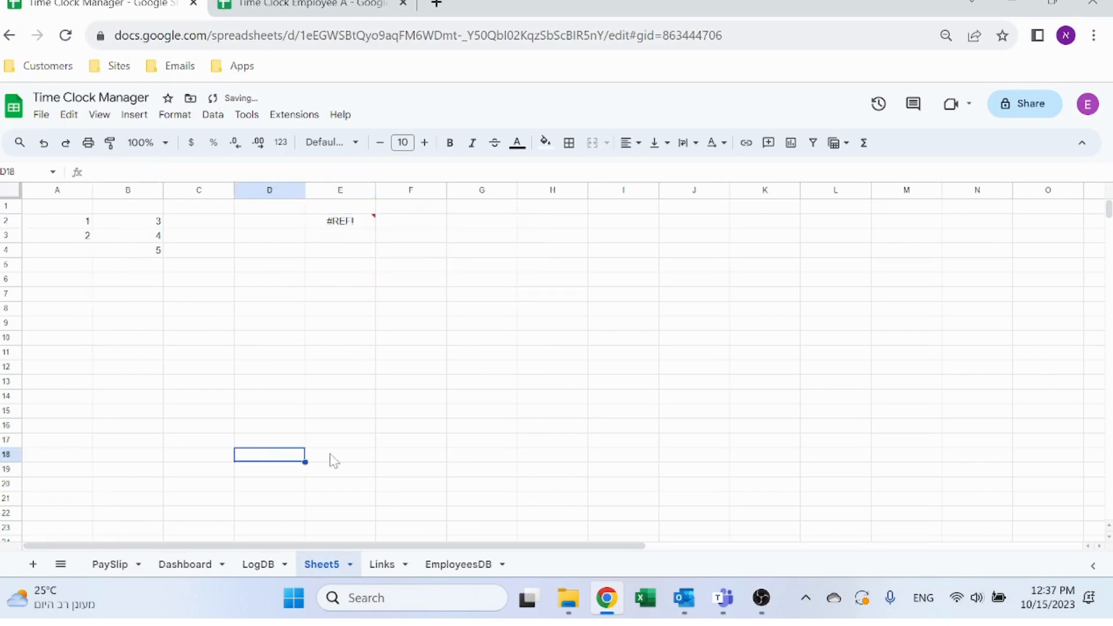
click(334, 460)
key(ctrl+shift+Down)
scroll(124, 492, down, 6)
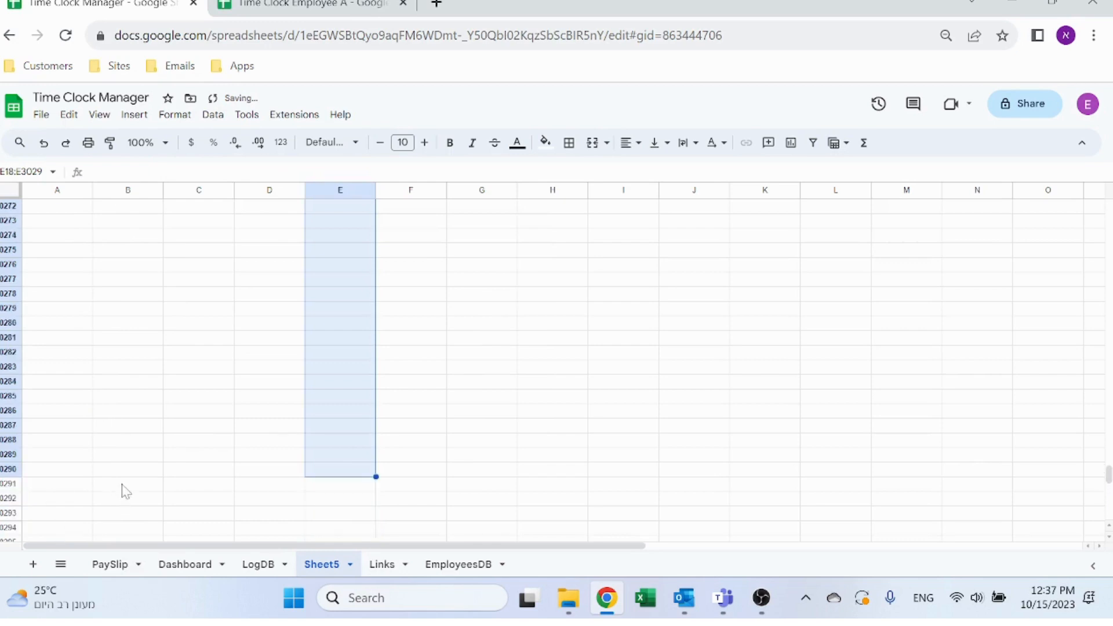
scroll(253, 429, up, 5)
click(1074, 411)
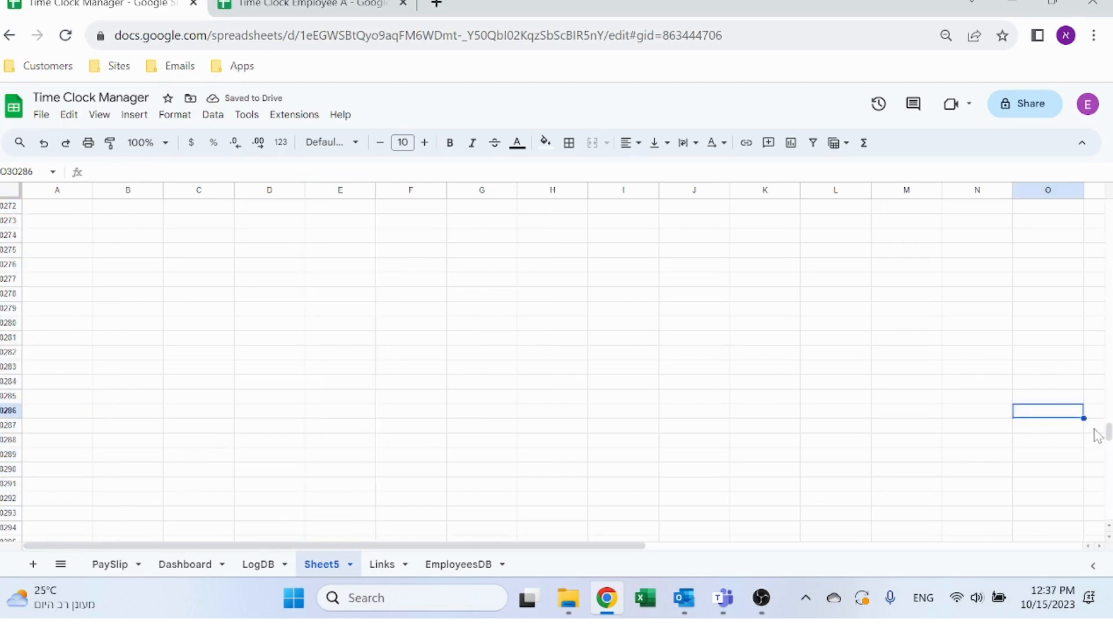
scroll(1105, 422, down, 9)
drag(1108, 248, 1104, 9)
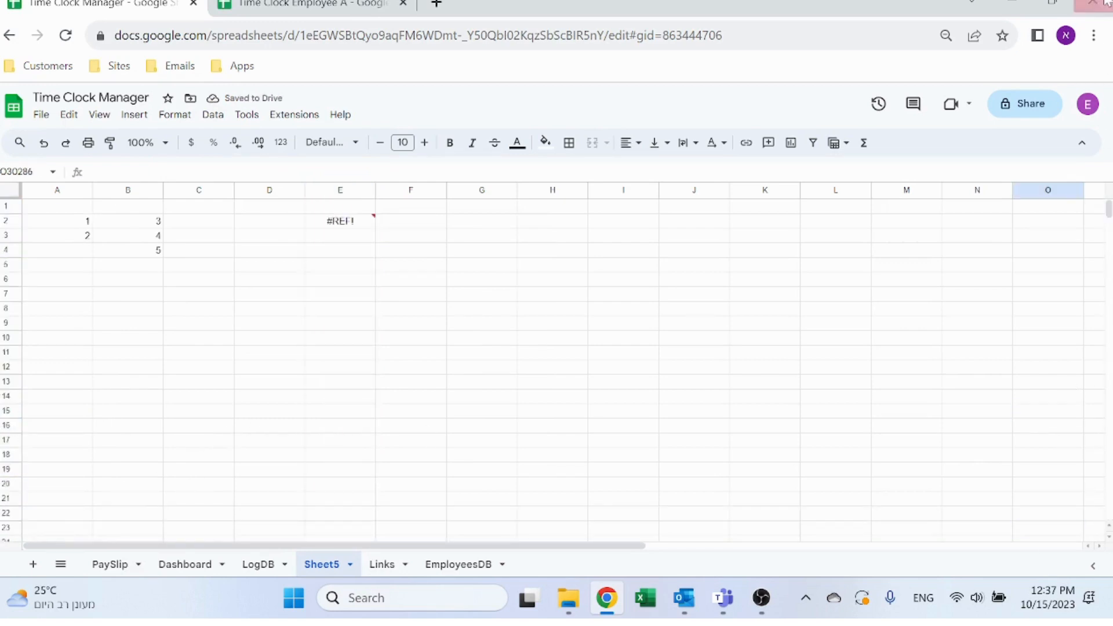
Change the VSTACK formula in E2 to stack only the ranges A2:A4 and B2:B4
click(303, 273)
click(346, 236)
click(347, 222)
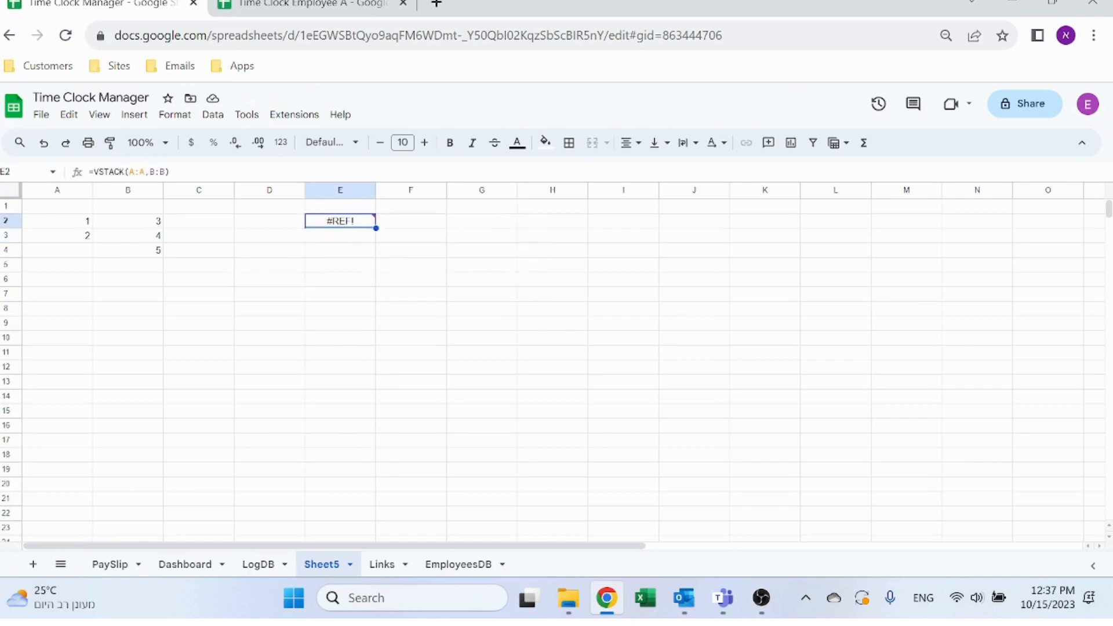
drag(173, 173, 129, 173)
key(BackSpace)
drag(67, 222, 139, 226)
text(,)
key(Return)
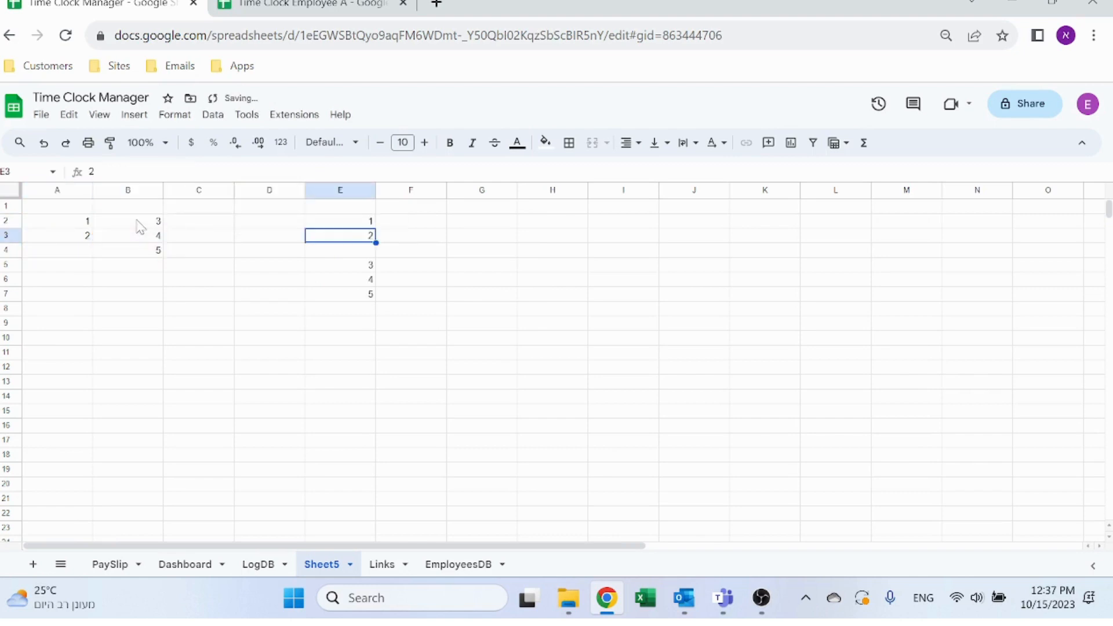
key(Down)
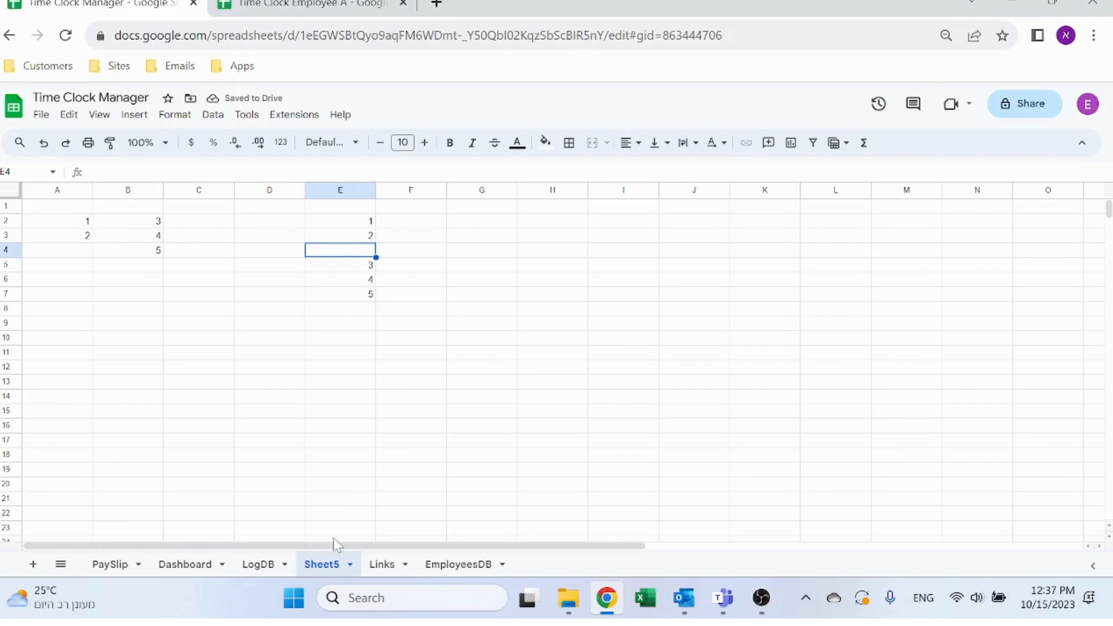
right_click(322, 574)
click(346, 322)
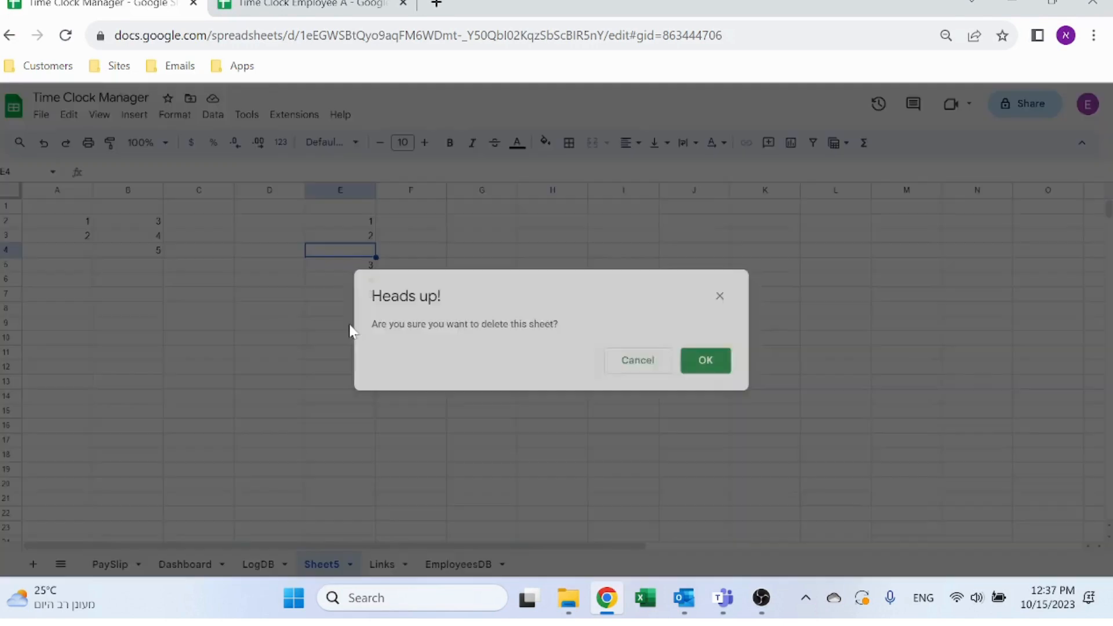
click(657, 366)
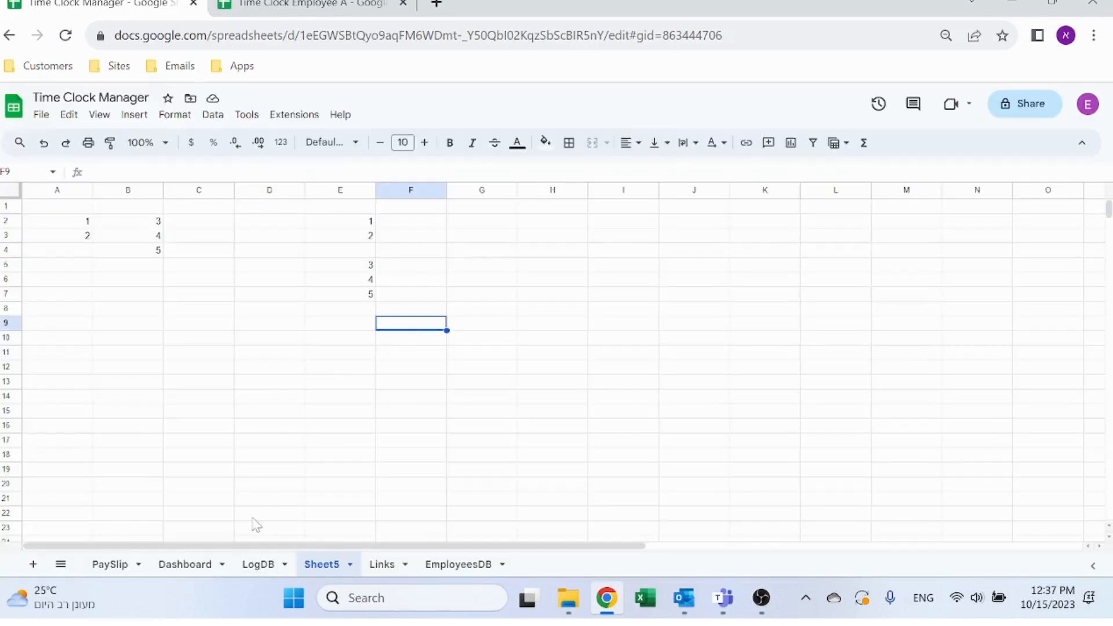
Return to the LogDB sheet and examine the first FILTER in A2's formula, including its IMPORTRANGE condition with Links!B5
click(258, 564)
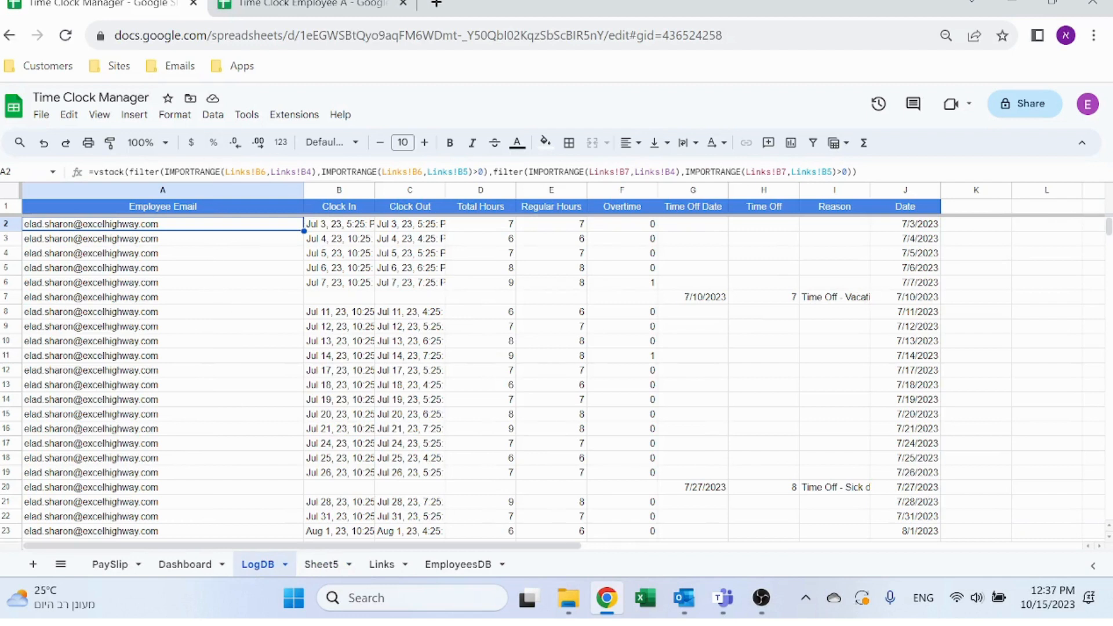
drag(129, 172, 494, 172)
click(430, 173)
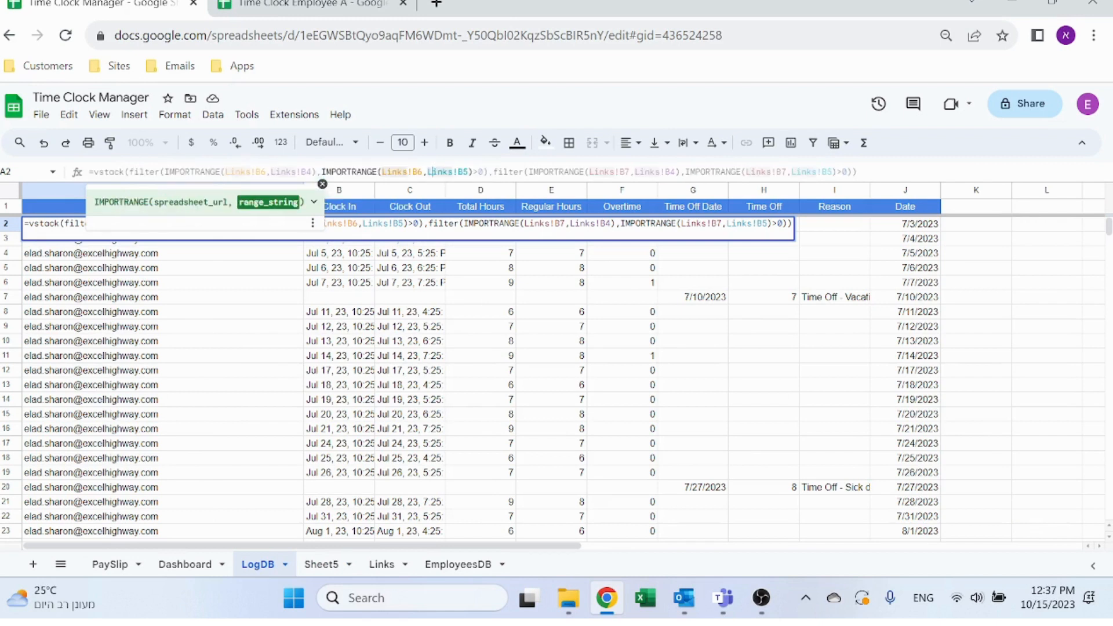
key(Escape)
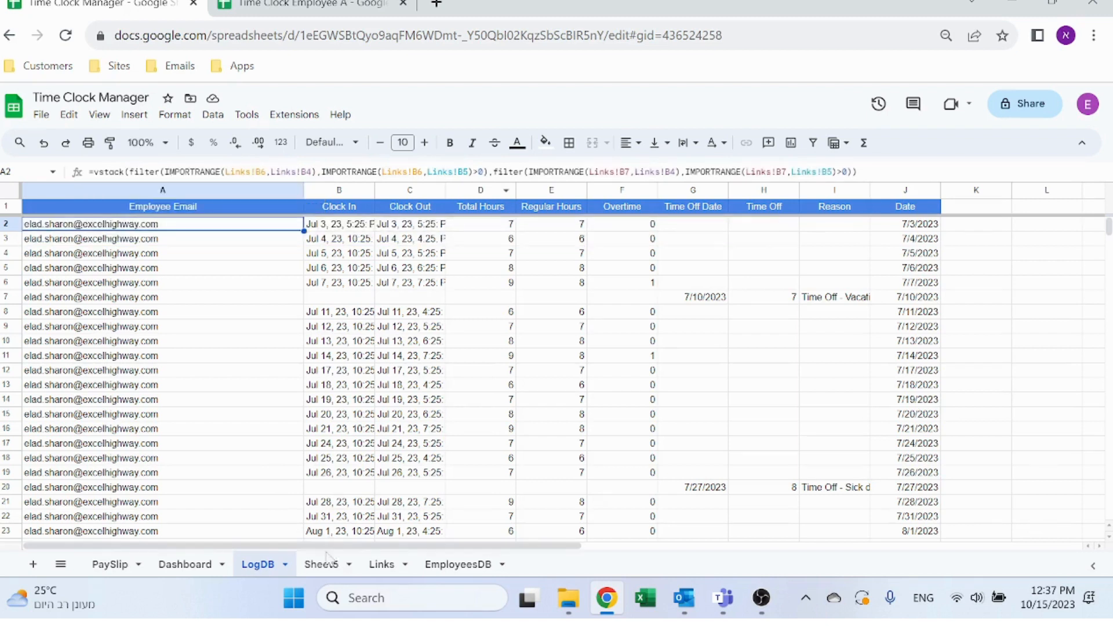
Go back to Sheet5, examine the ranges in E2's VSTACK formula, and select the empty cell D2
click(322, 564)
click(341, 227)
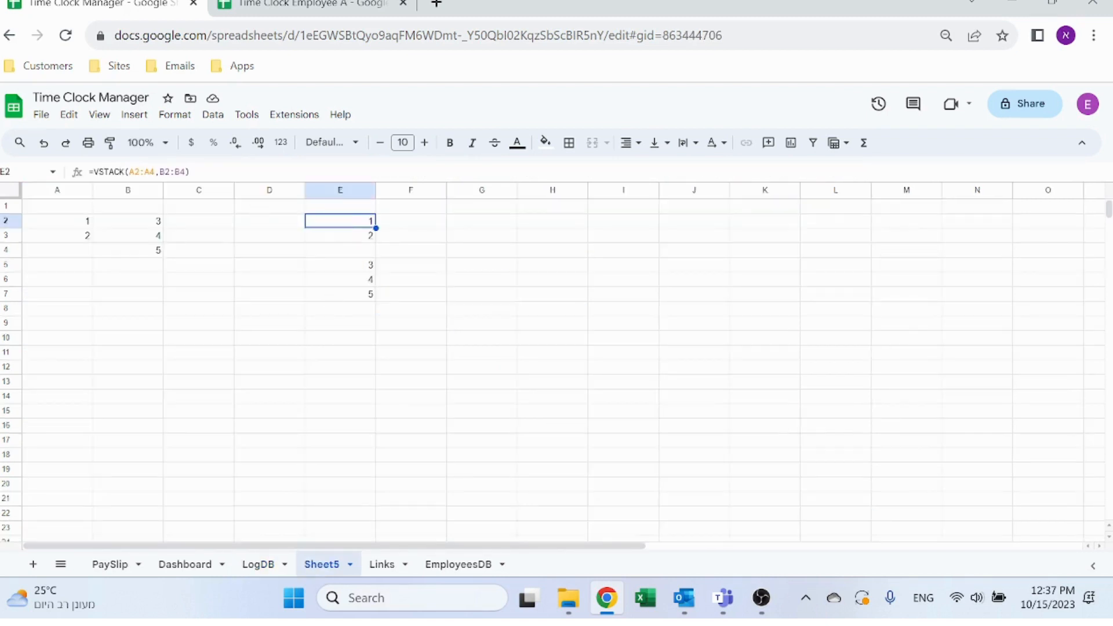
click(134, 172)
key(Escape)
click(273, 226)
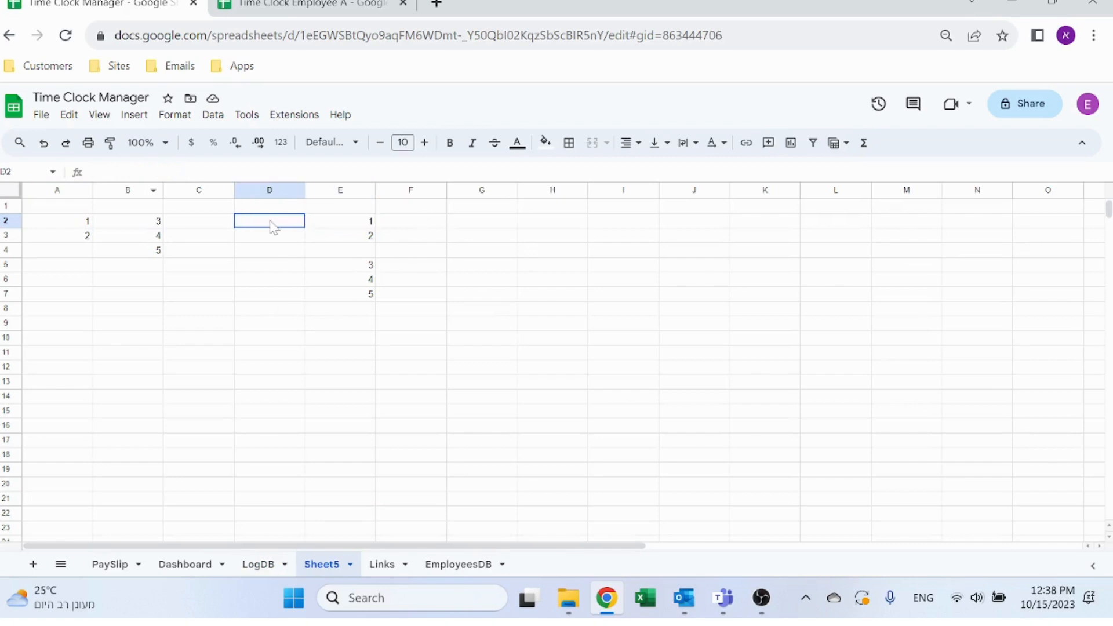
Enter a FILTER formula in D2 that returns only the values of A2:A4 greater than 0
text(=filter()
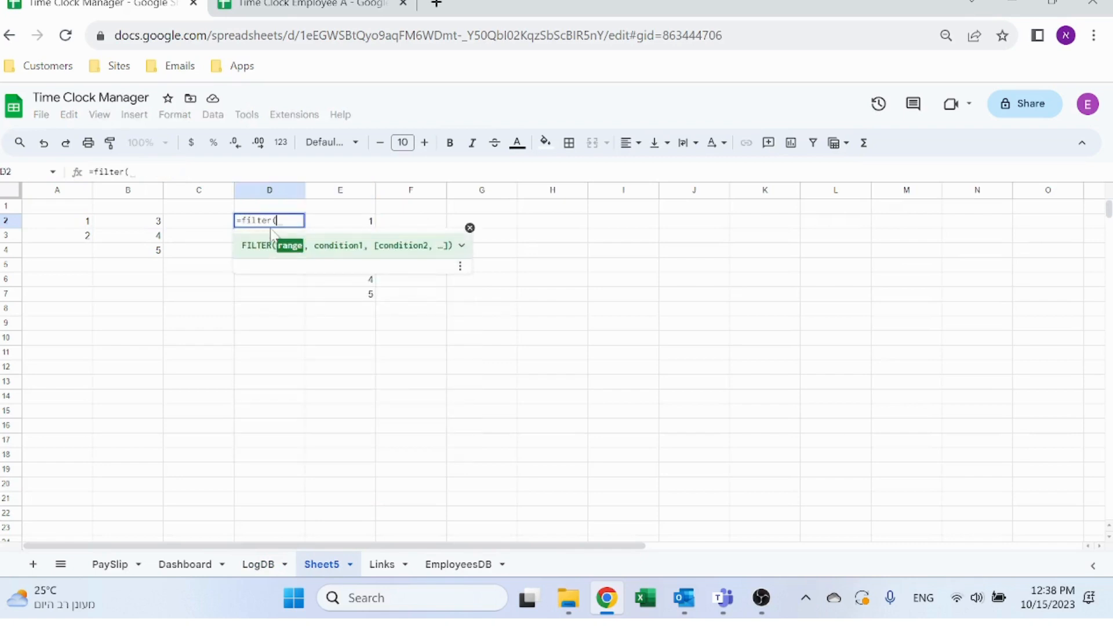
drag(57, 222, 61, 255)
text(,)
text(>0)
key(Return)
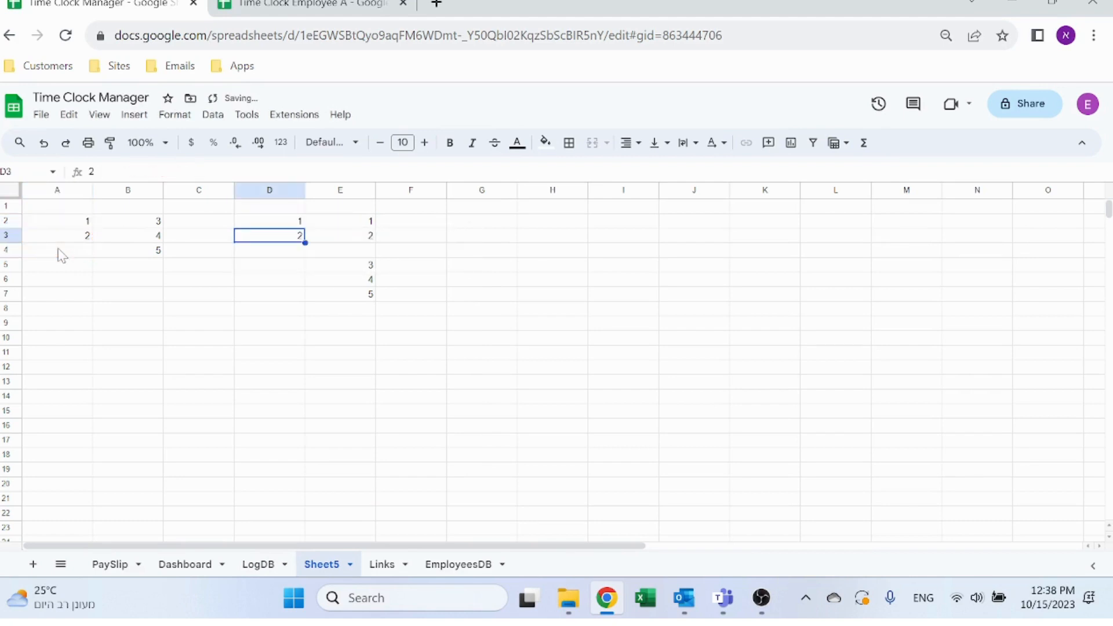
key(Up)
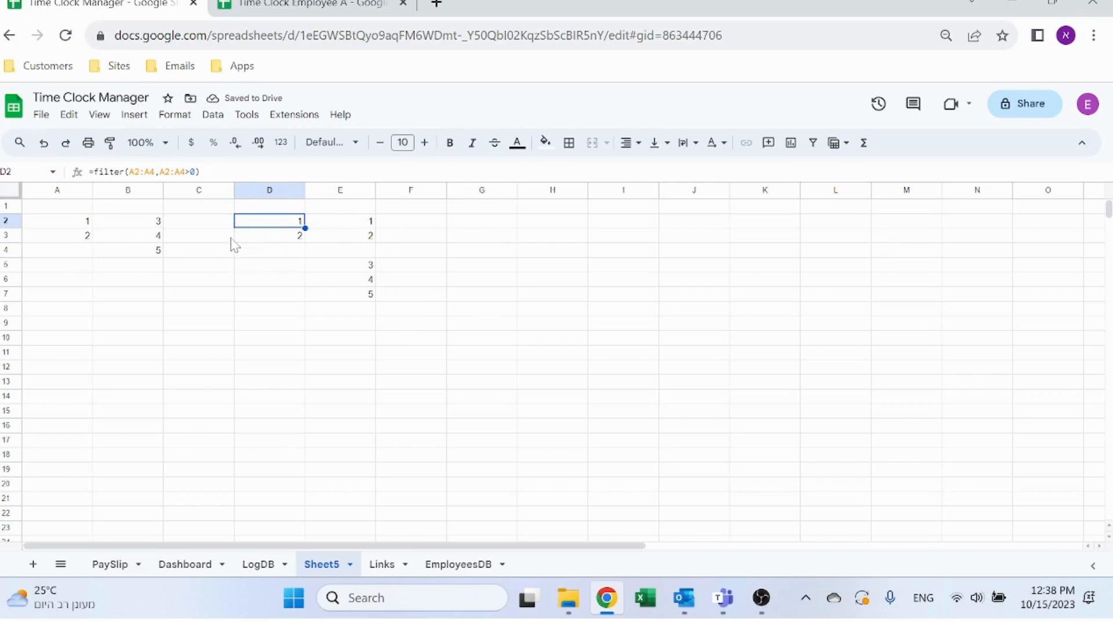
Compare the filtered cells D2:D3 with the ranges in E2's VSTACK formula and the blank cells A4 and E4
click(344, 223)
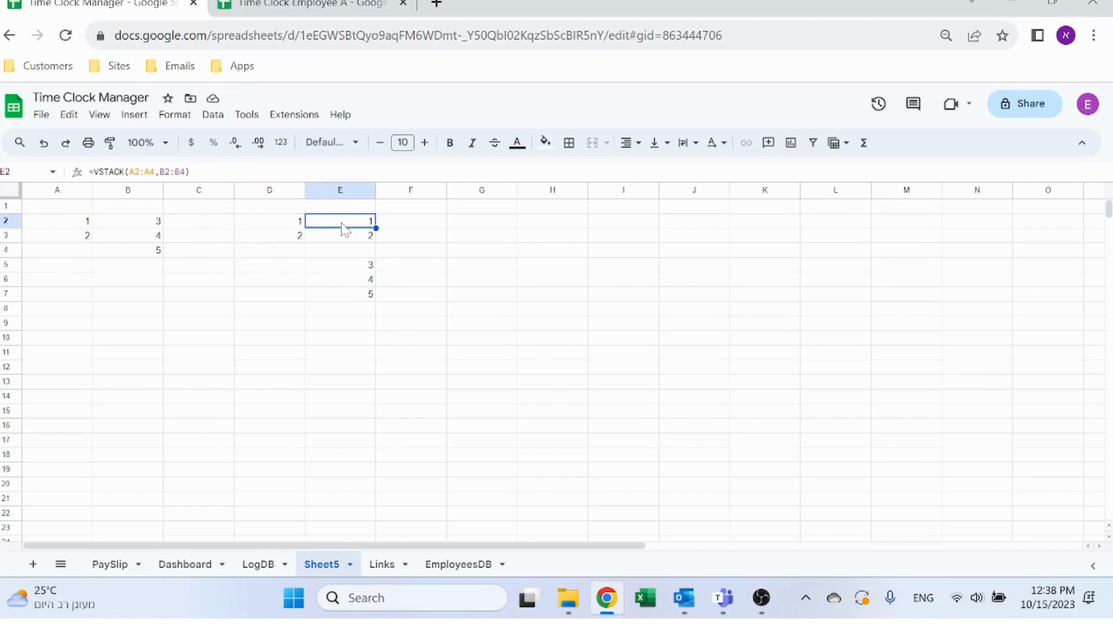
drag(129, 173, 155, 172)
key(Escape)
drag(290, 240, 291, 225)
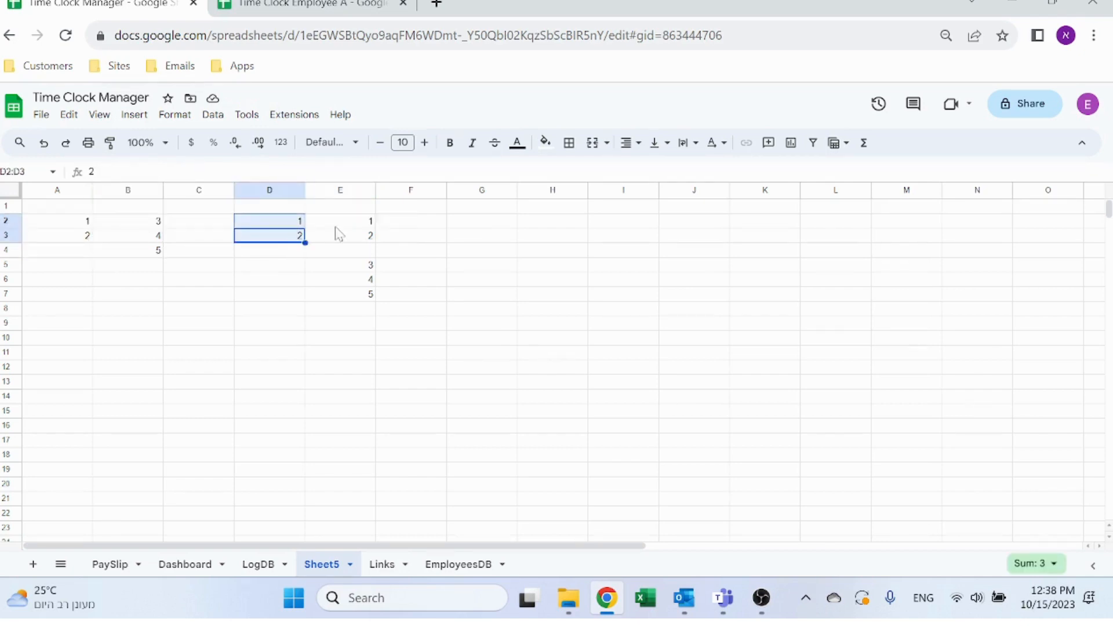
click(337, 225)
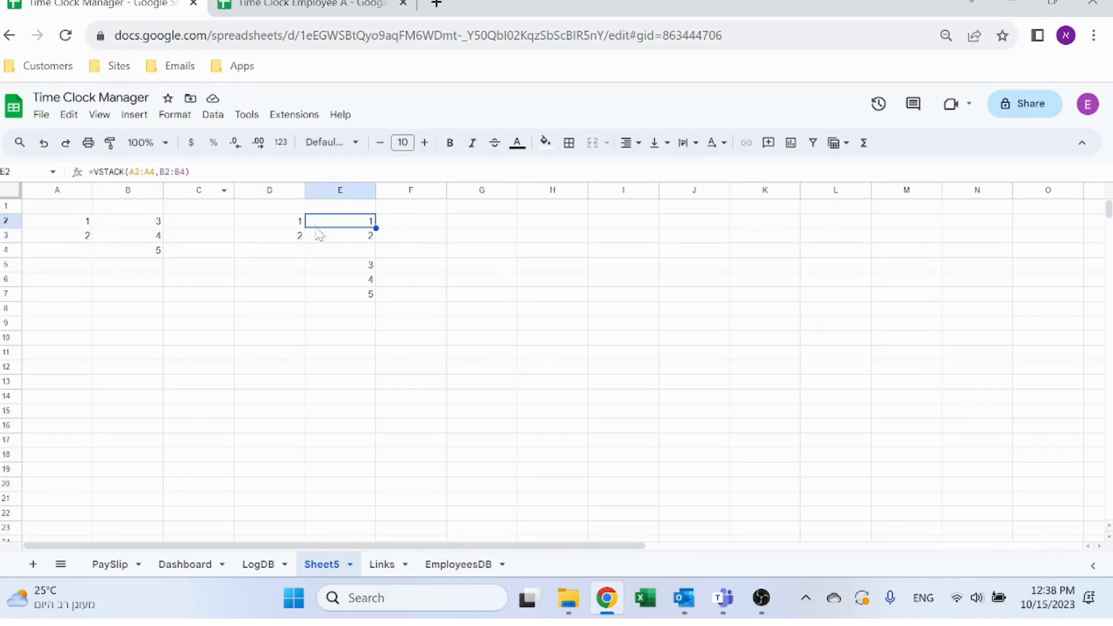
click(67, 255)
click(341, 253)
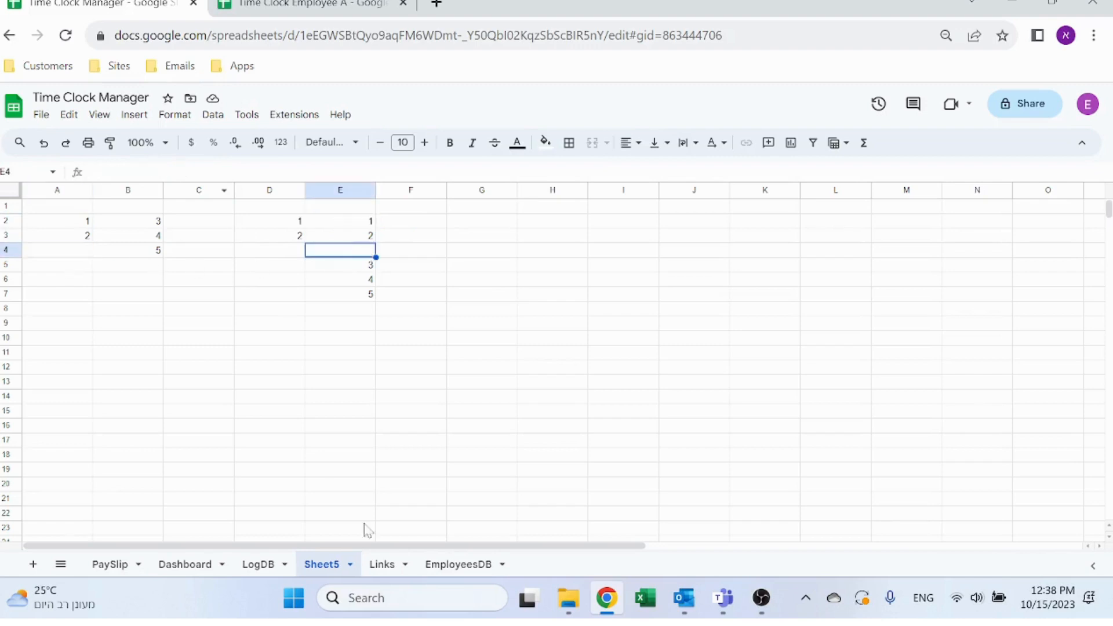
Return to the LogDB sheet and examine the URL and range arguments of the first IMPORTRANGE in A2's formula
click(258, 564)
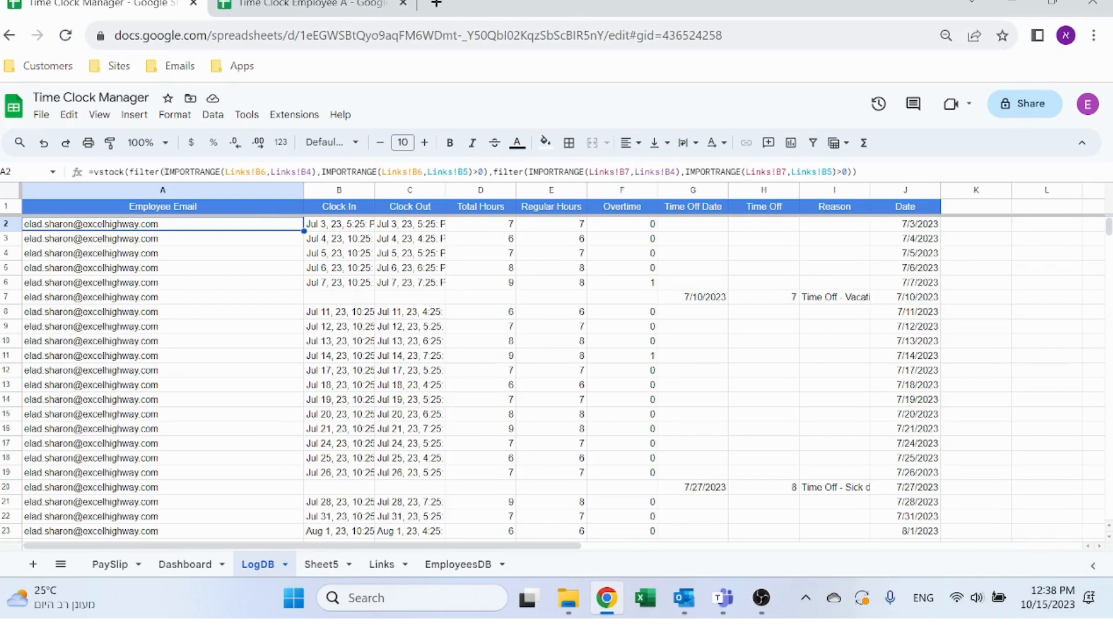
drag(164, 172, 316, 172)
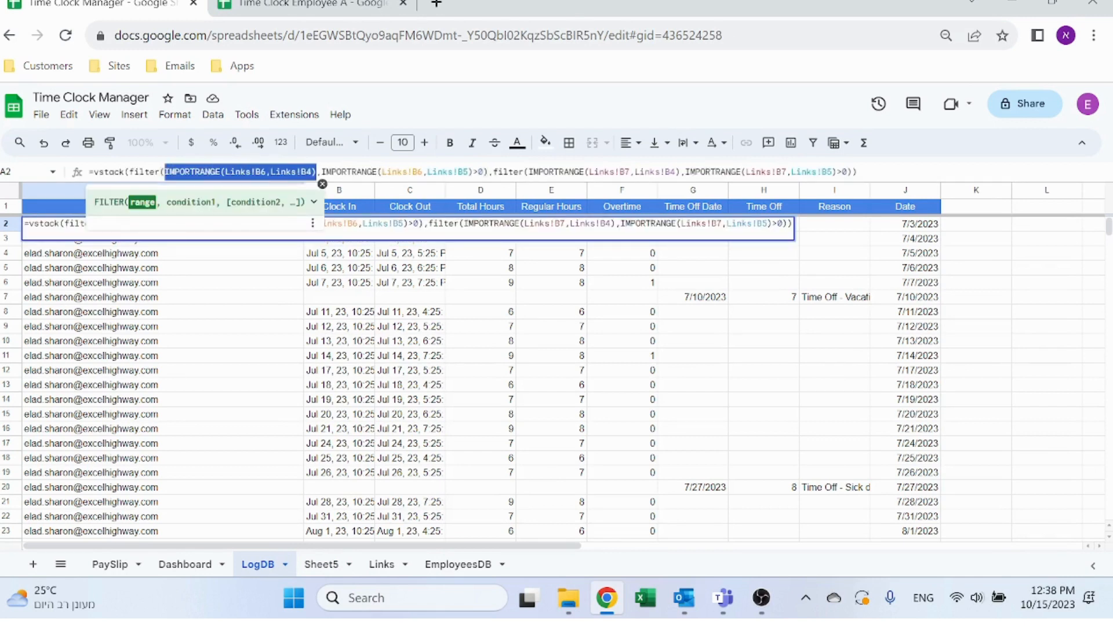
click(197, 172)
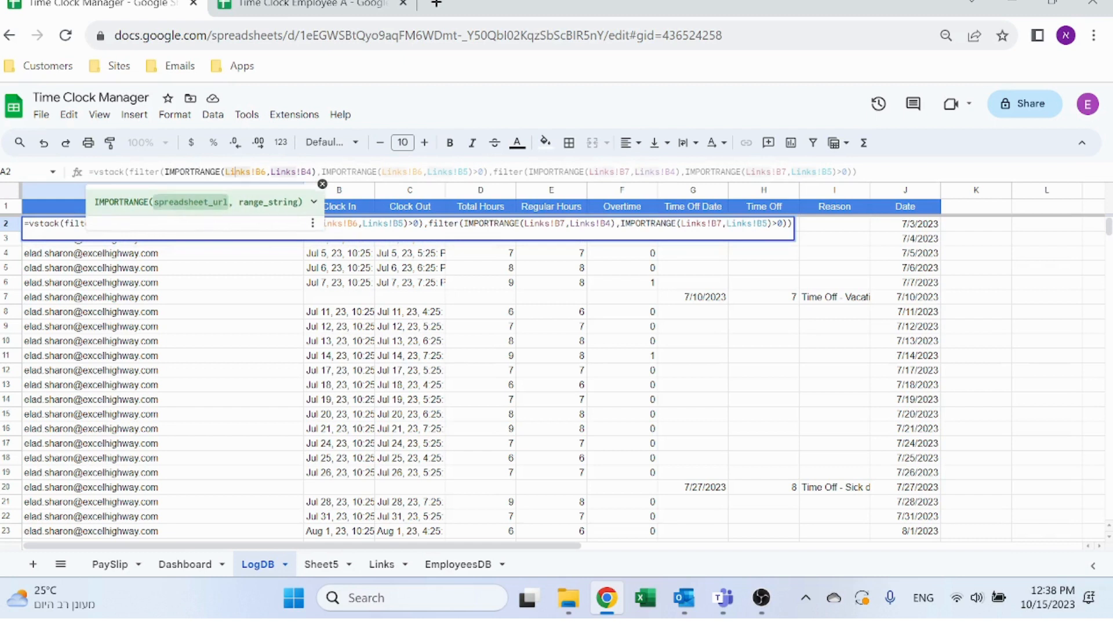
click(289, 172)
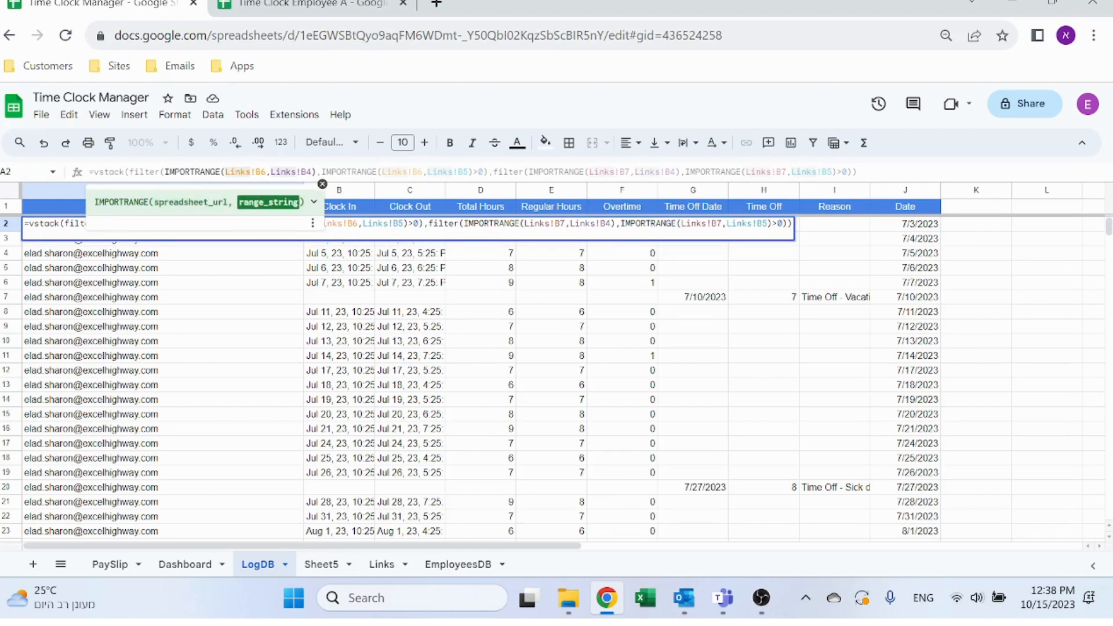
key(Escape)
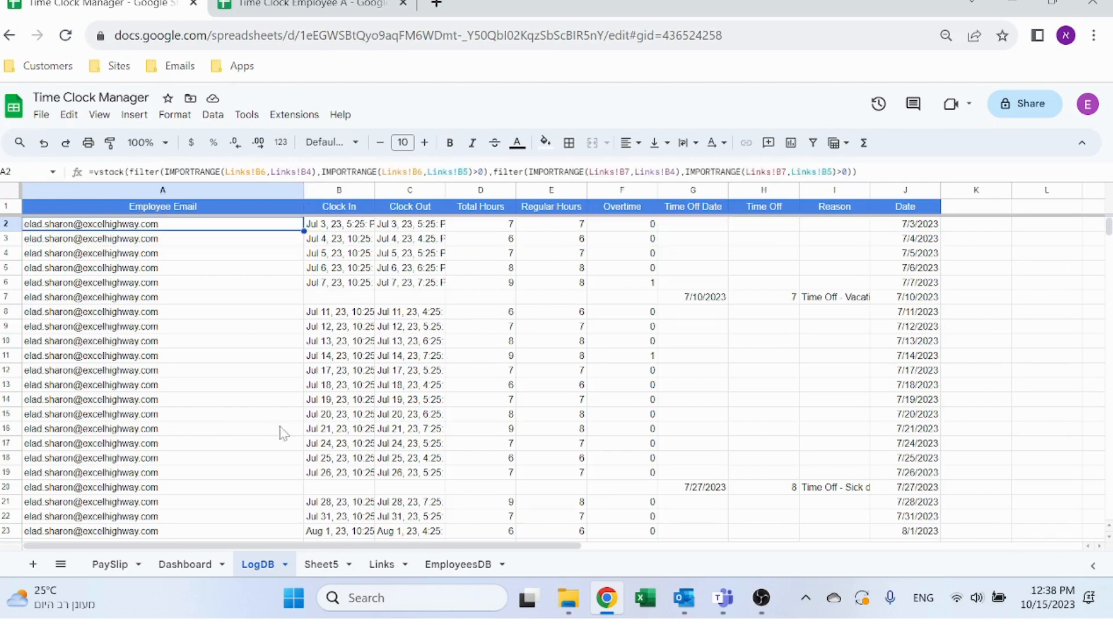
Examine the employee URLs on the Links sheet and the formulas building the import and filter ranges in B4 and B5
click(384, 565)
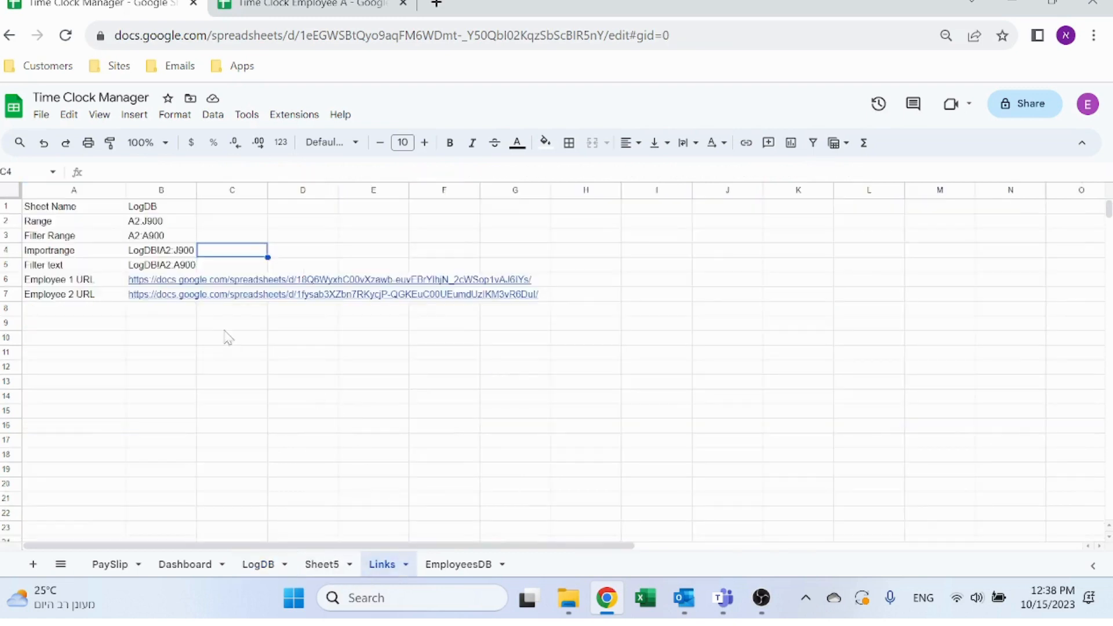
mouse_move(185, 290)
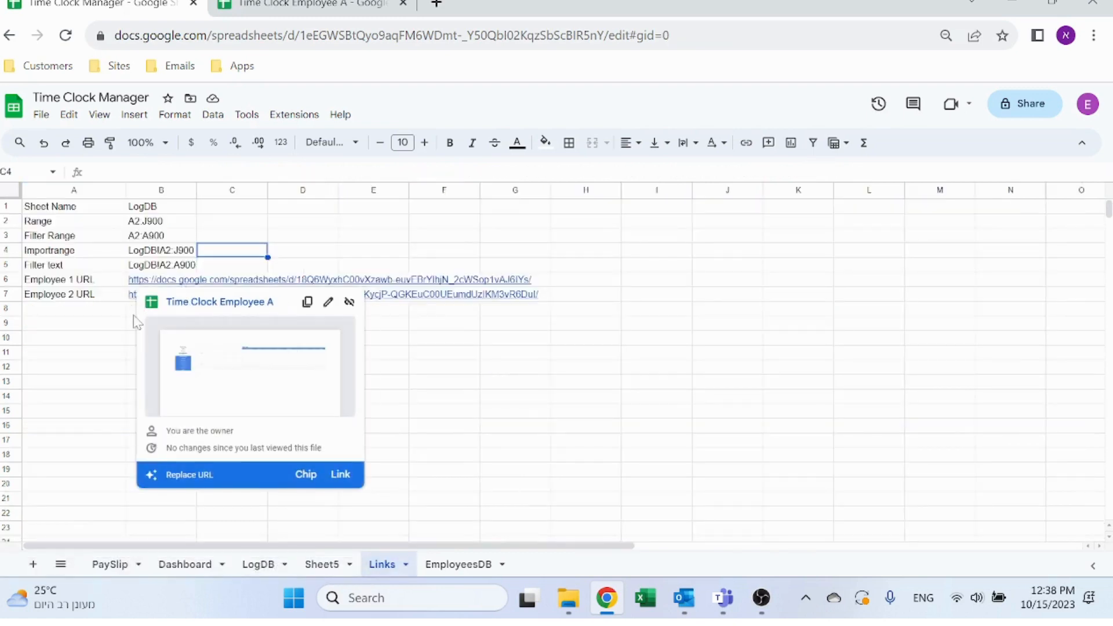
click(125, 382)
click(158, 313)
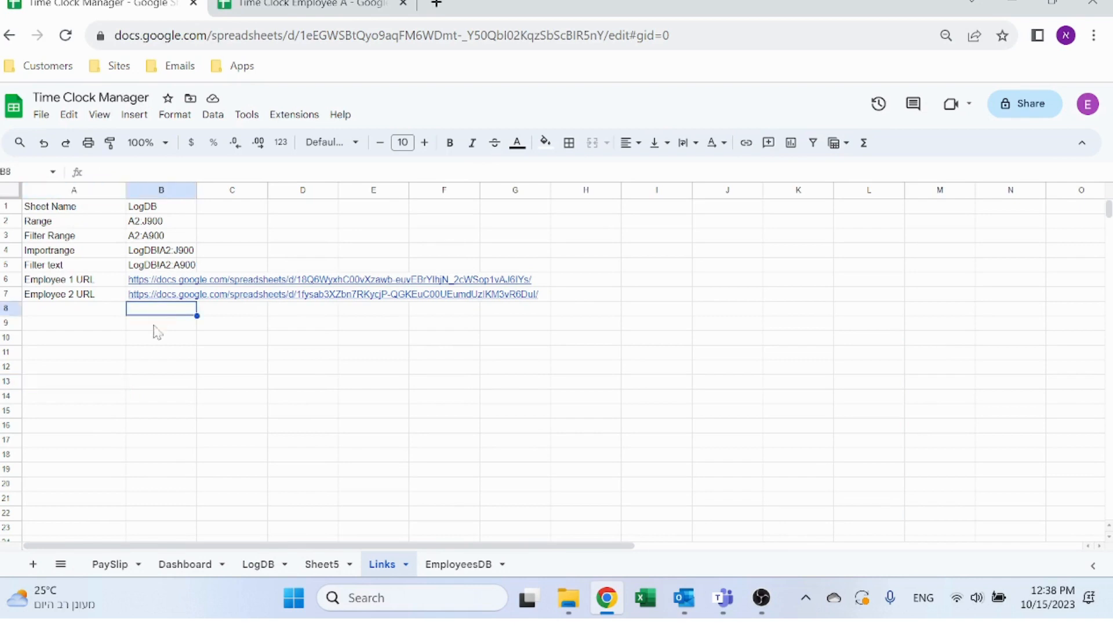
click(156, 379)
click(165, 313)
click(192, 252)
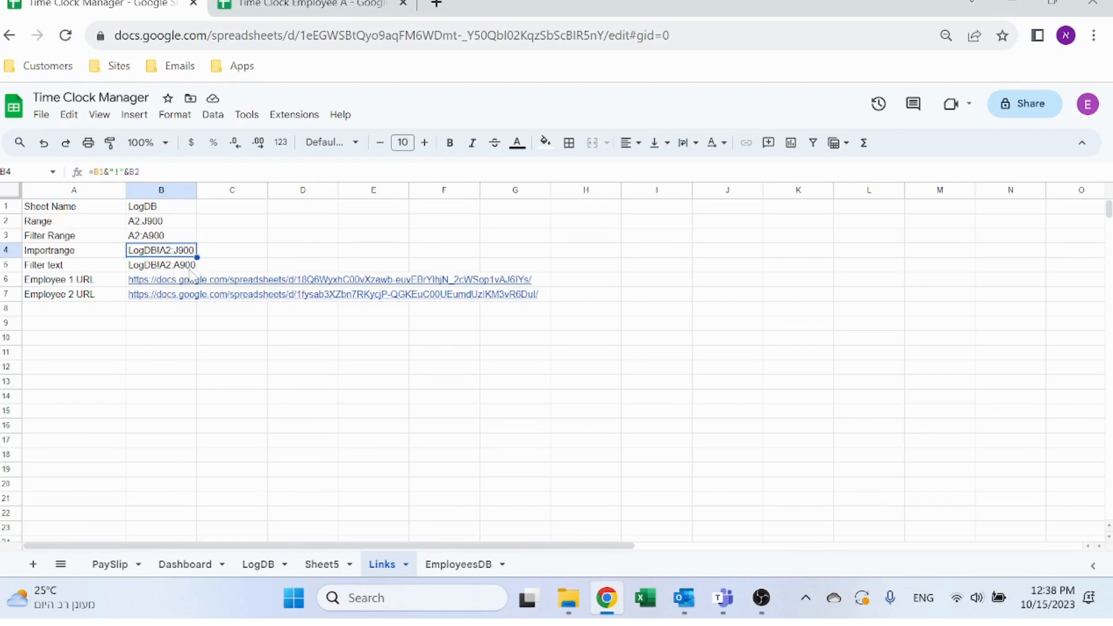
click(189, 270)
Switch to the Time Clock Employee A spreadsheet and check how far down its LogDB column A is filled
click(261, 5)
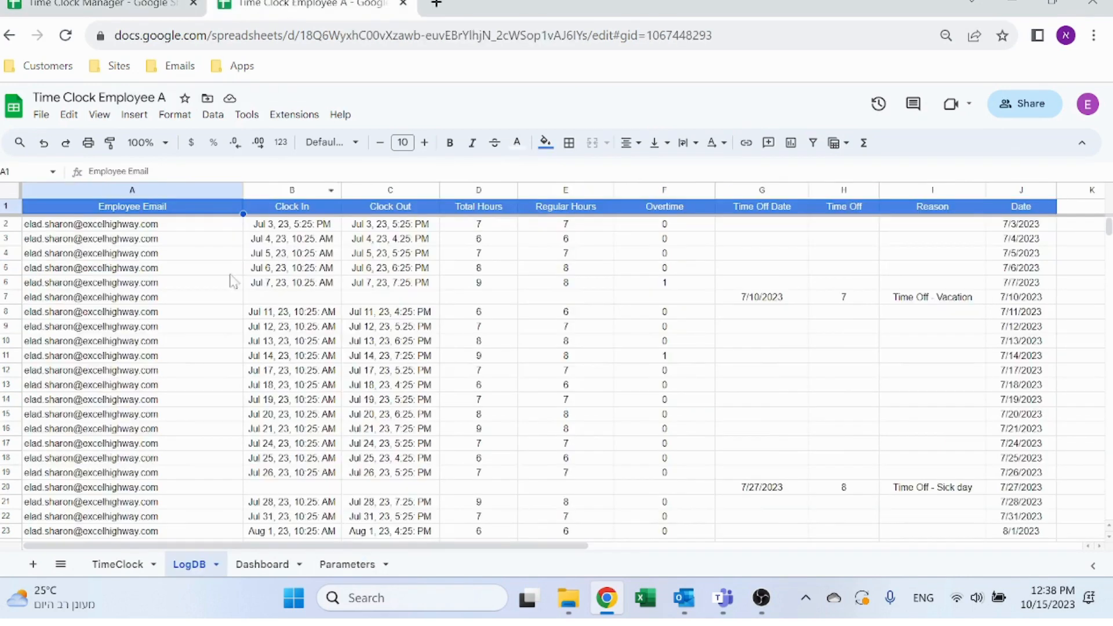
click(189, 189)
scroll(190, 390, down, 20)
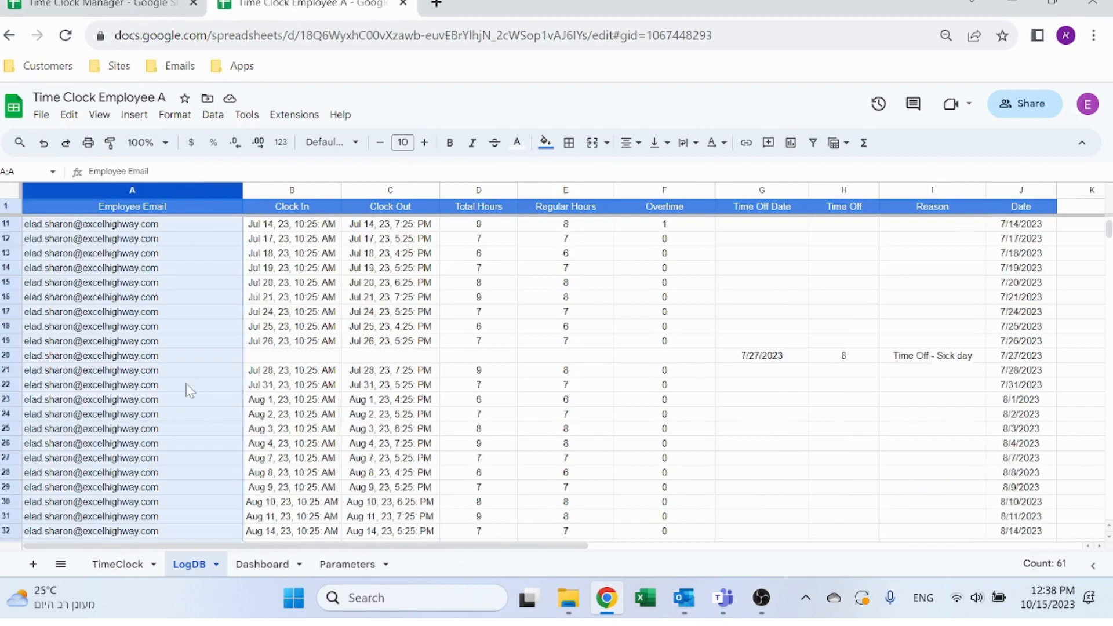
scroll(191, 390, up, 10)
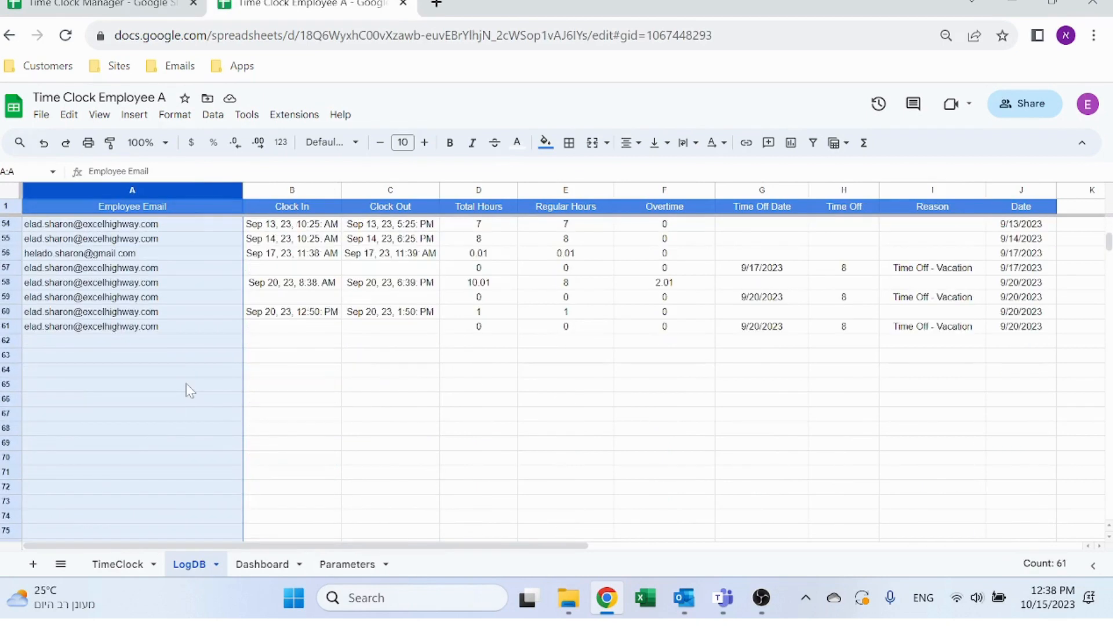
click(177, 342)
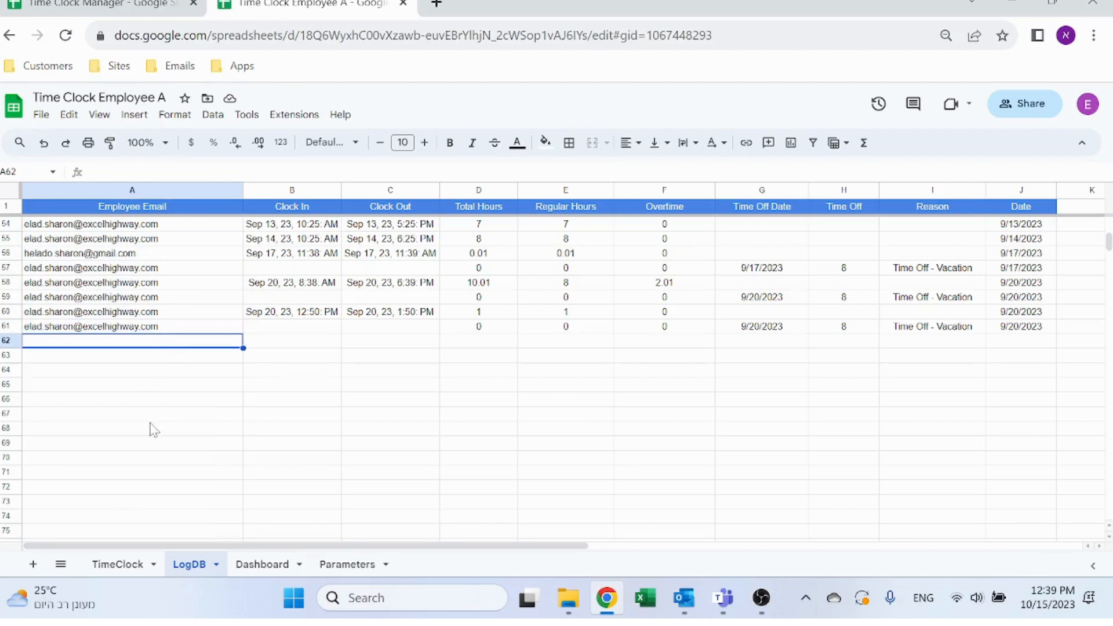
drag(152, 413, 173, 347)
click(169, 357)
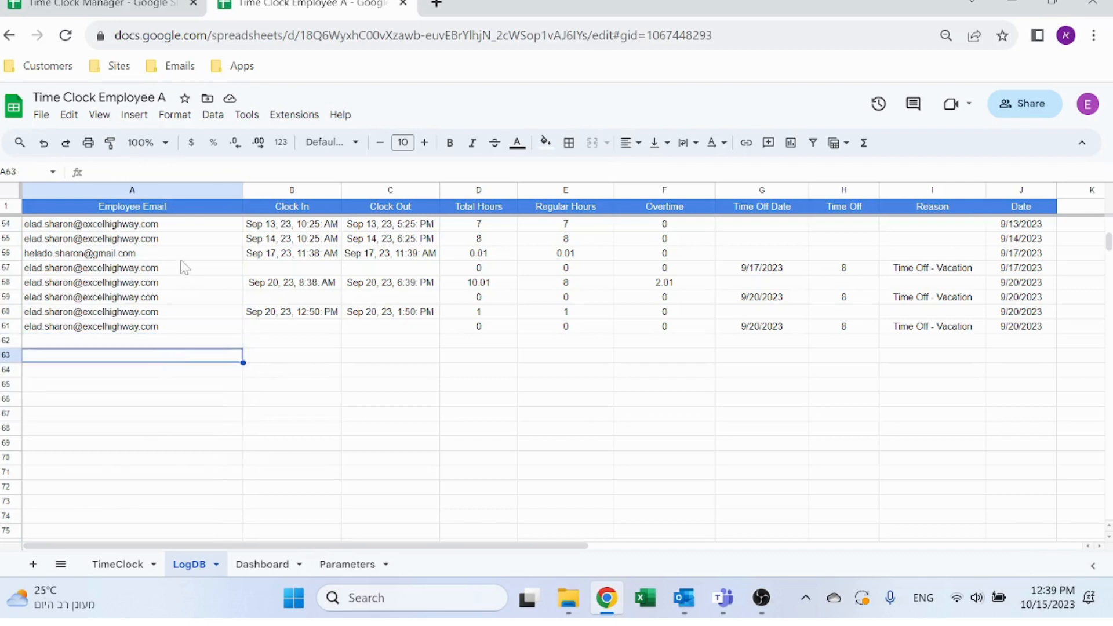
Examine the width of Employee A's log across its header columns and the empty rows down to the sheet's end
click(177, 205)
drag(177, 192, 1022, 192)
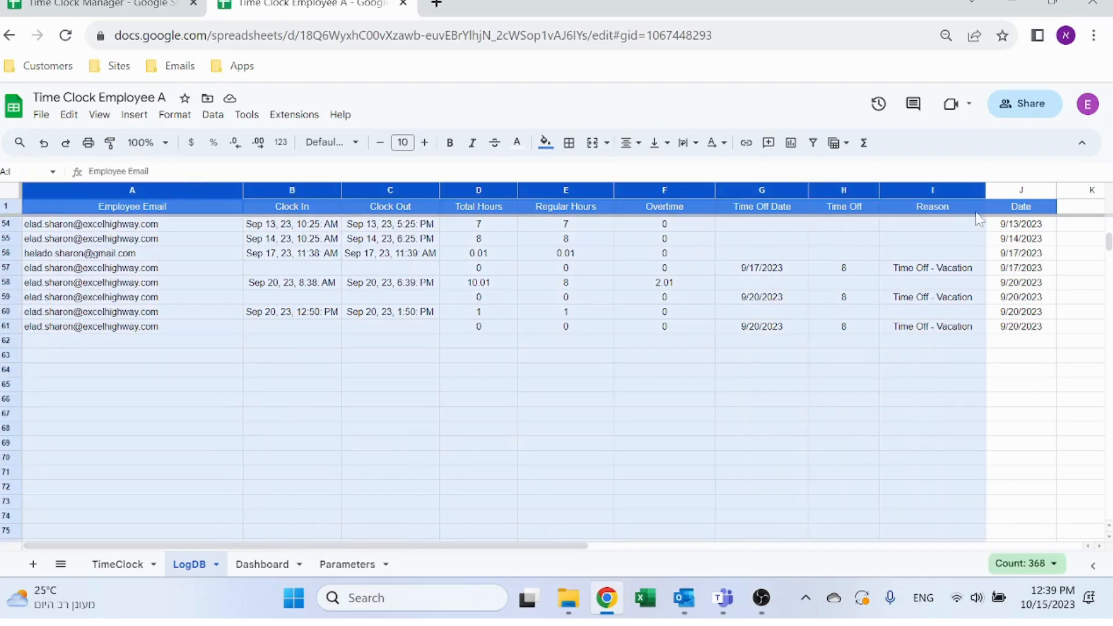
click(384, 371)
click(215, 374)
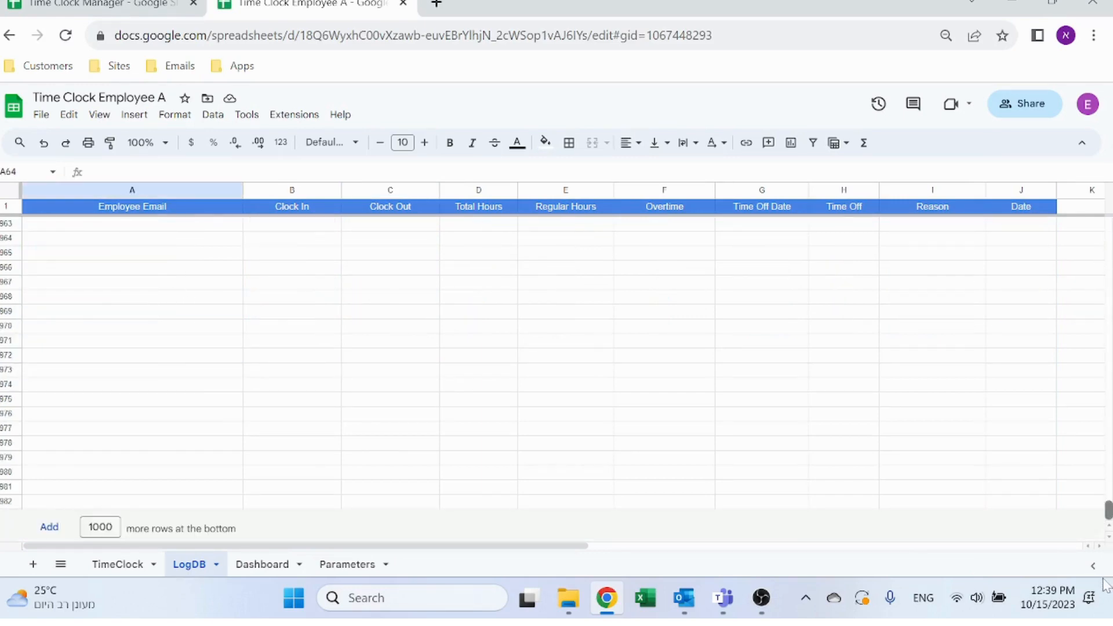
drag(1104, 579, 1085, 82)
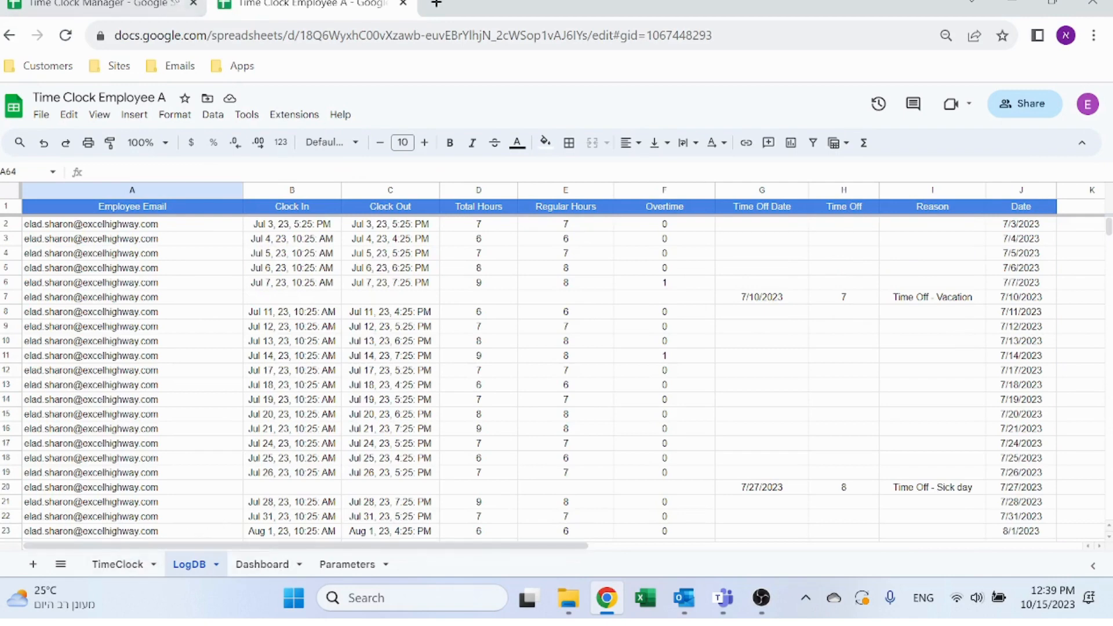
Return to the LogDB sheet in Time Clock Manager and check how far down the combined log extends
click(168, 4)
click(258, 564)
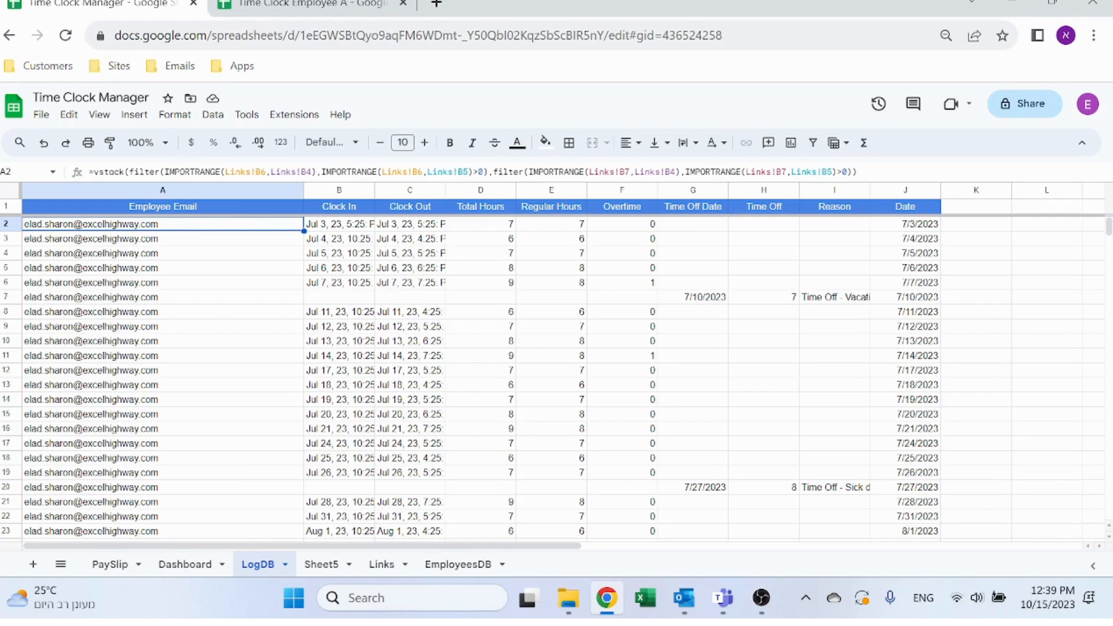
scroll(196, 309, down, 20)
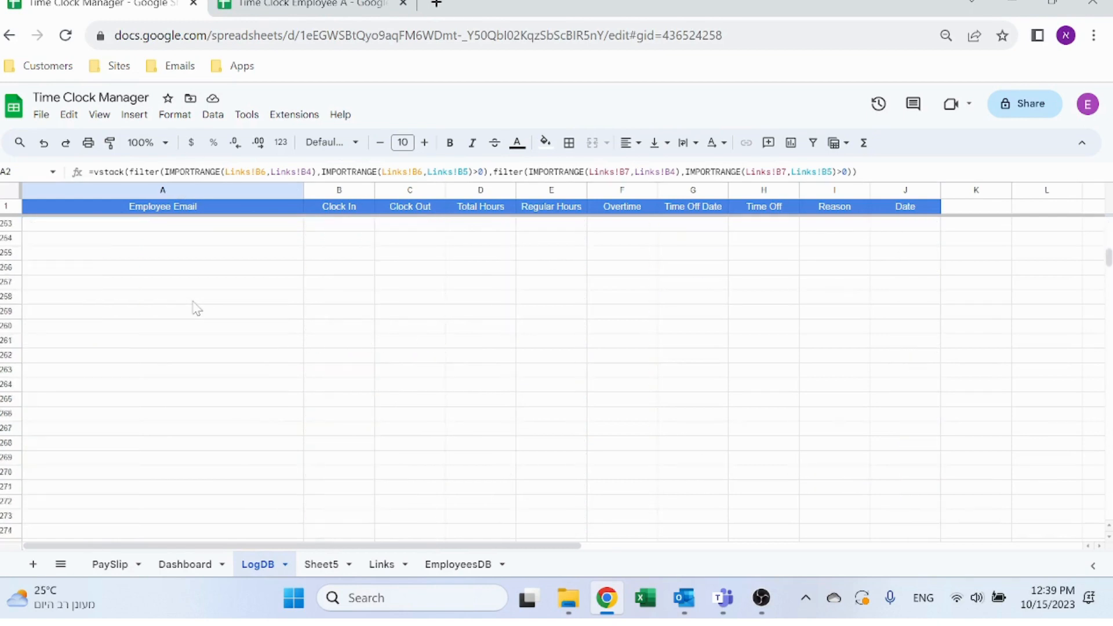
click(212, 191)
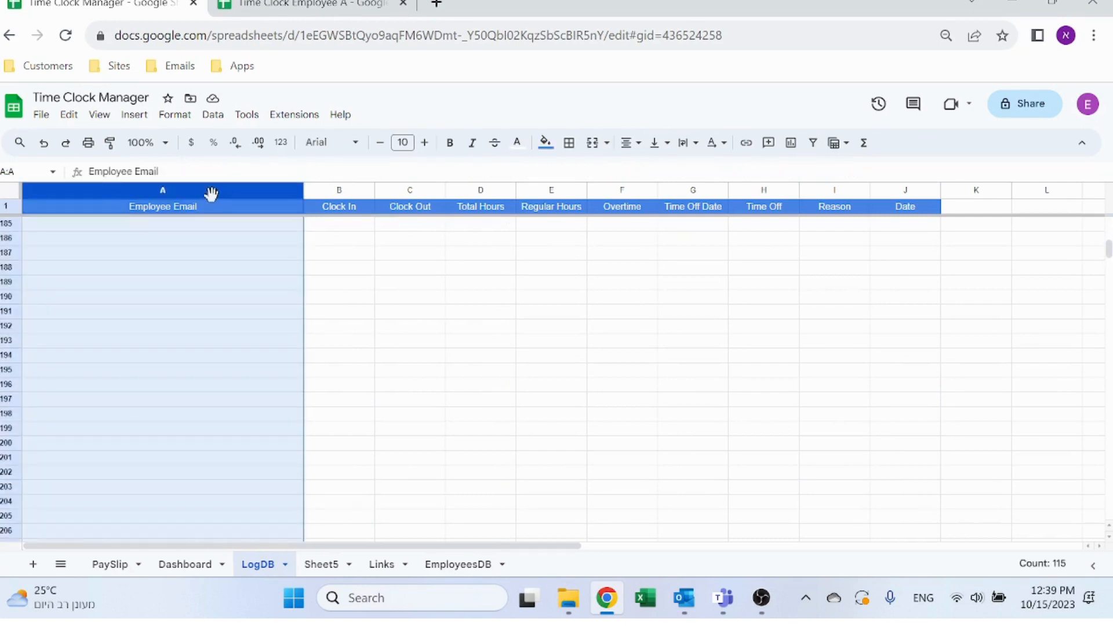
key(ctrl+Home)
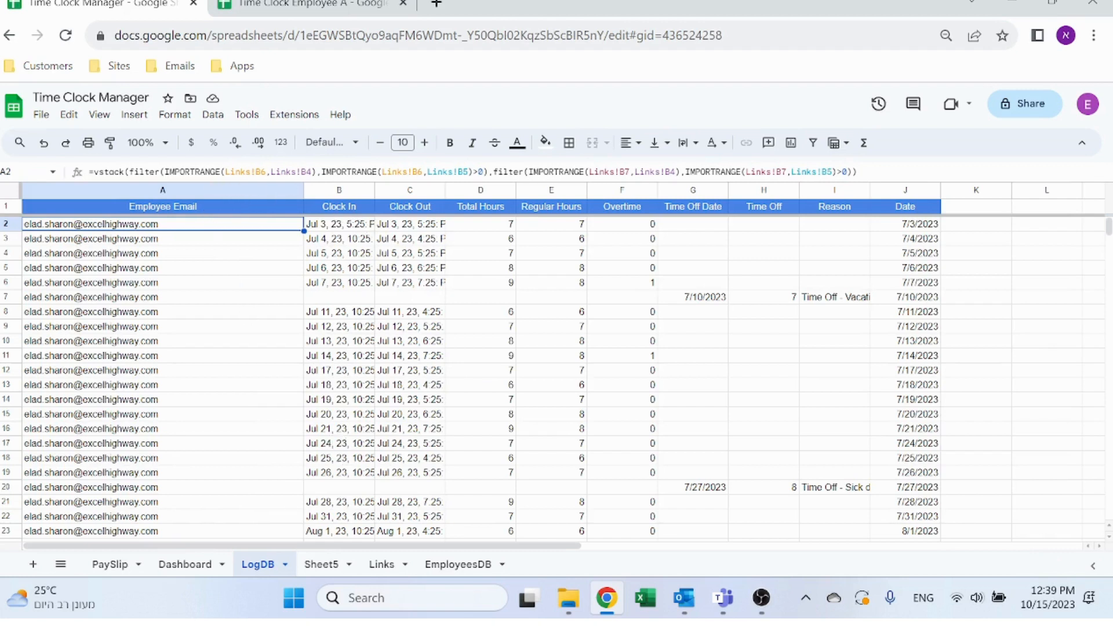
Examine the first IMPORTRANGE's range argument in A2's formula and look up its source on the Links sheet
drag(169, 172, 312, 172)
click(281, 172)
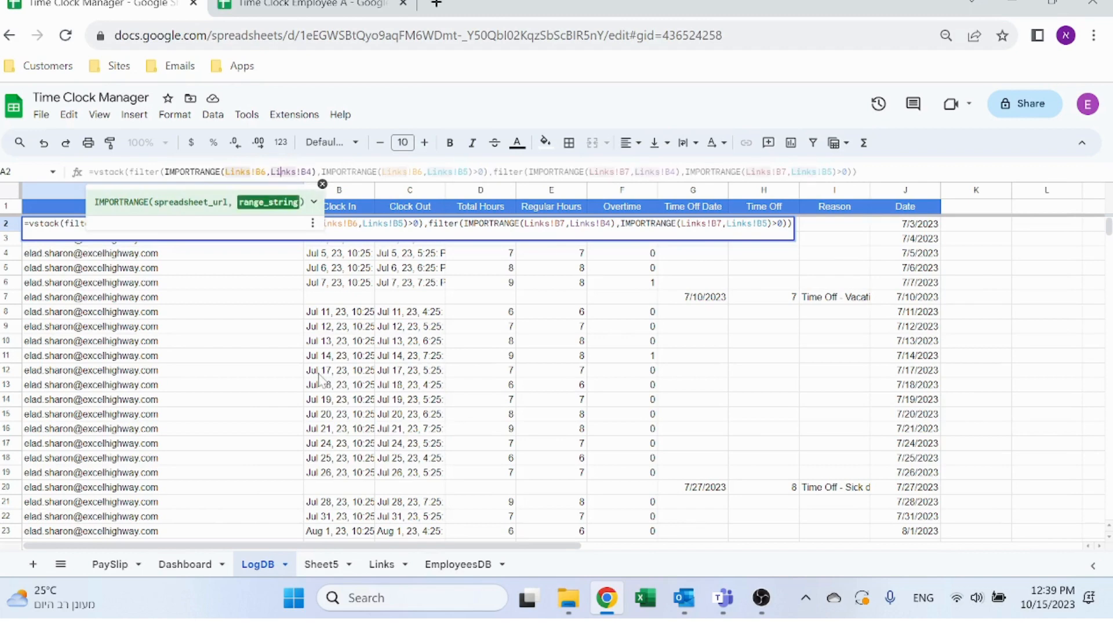
click(381, 564)
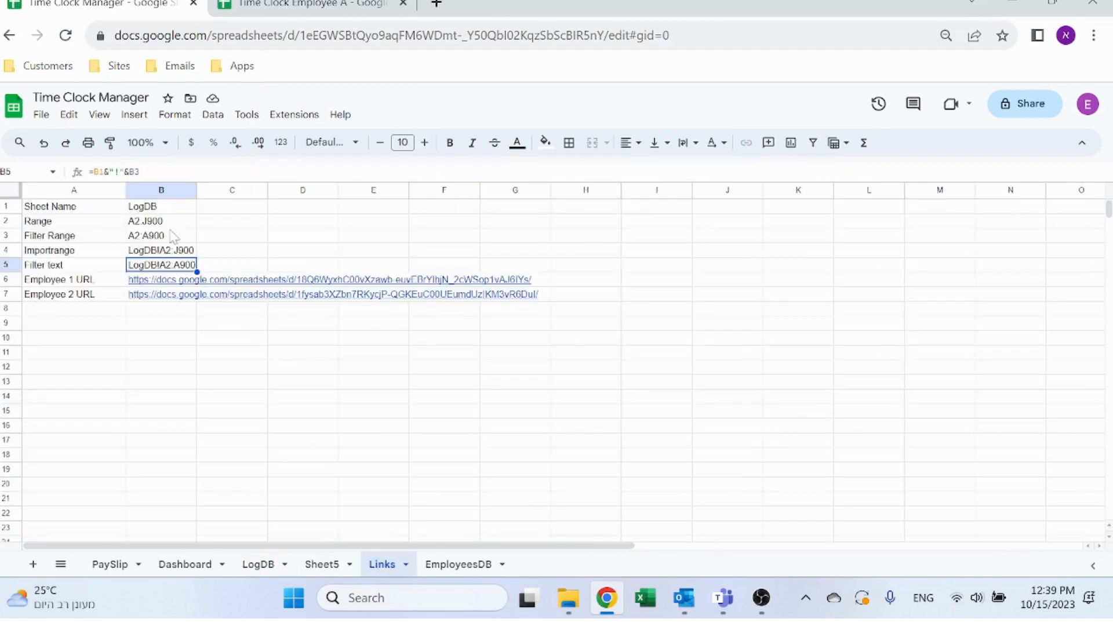
Delete the demonstration sheet Sheet5 from the spreadsheet
click(313, 565)
right_click(314, 565)
click(362, 320)
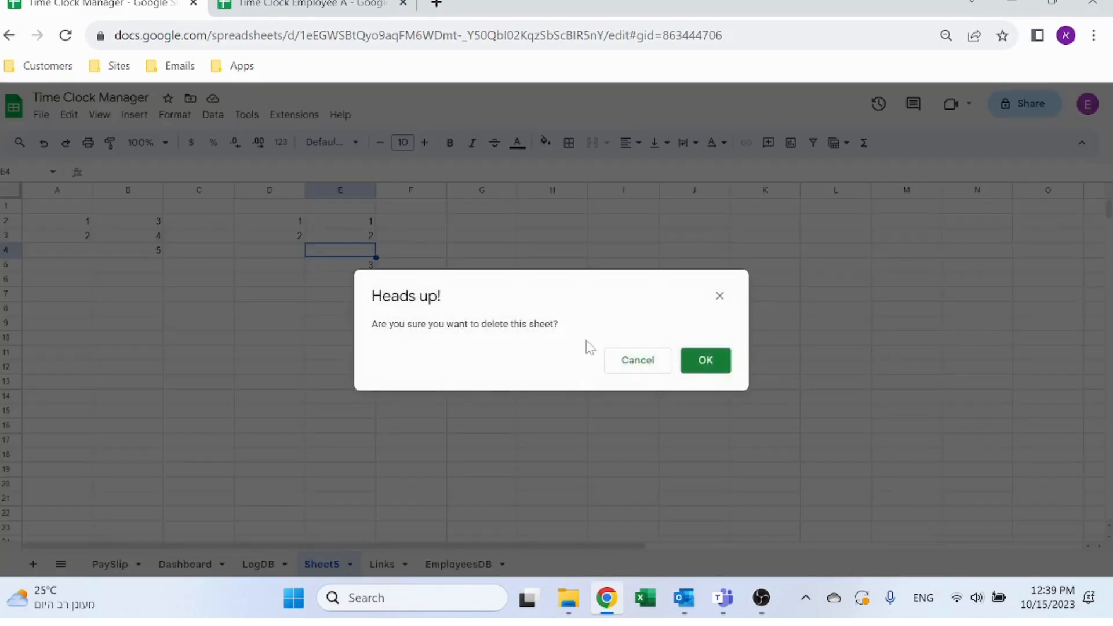
click(692, 367)
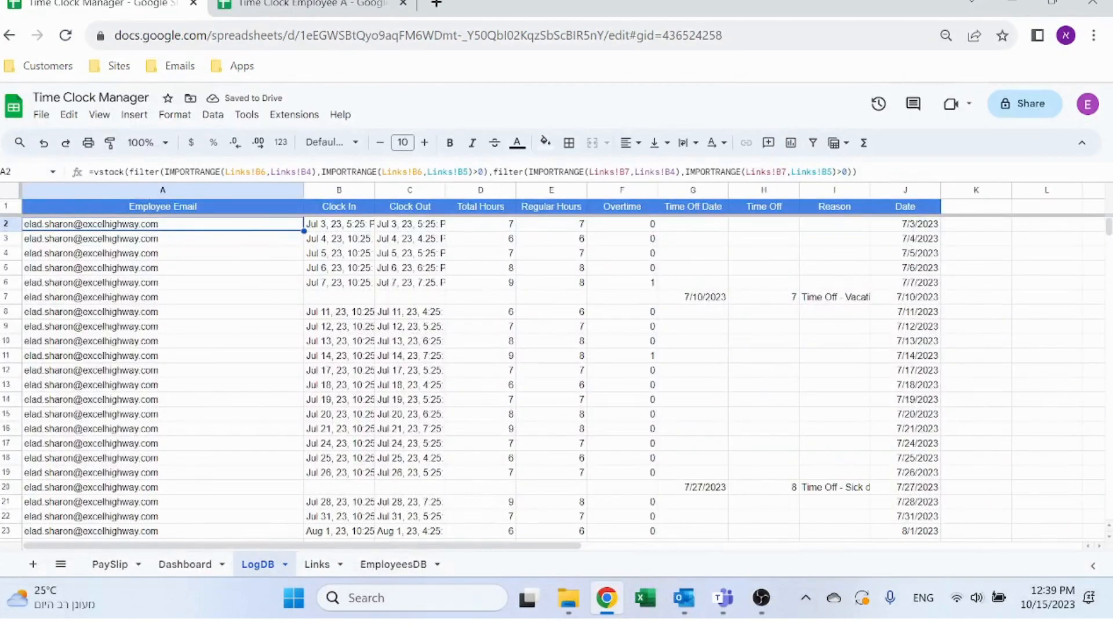
Try to append a copy of the second employee's FILTER block as a third range in A2's VSTACK formula
click(508, 171)
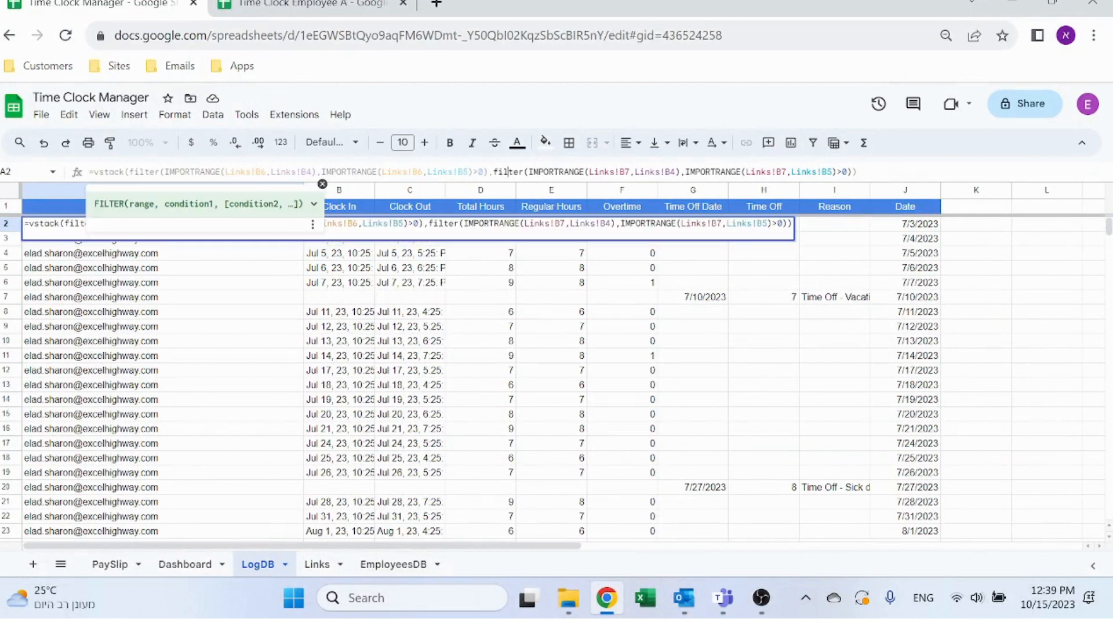
drag(509, 171, 853, 172)
key(ctrl+c)
click(853, 172)
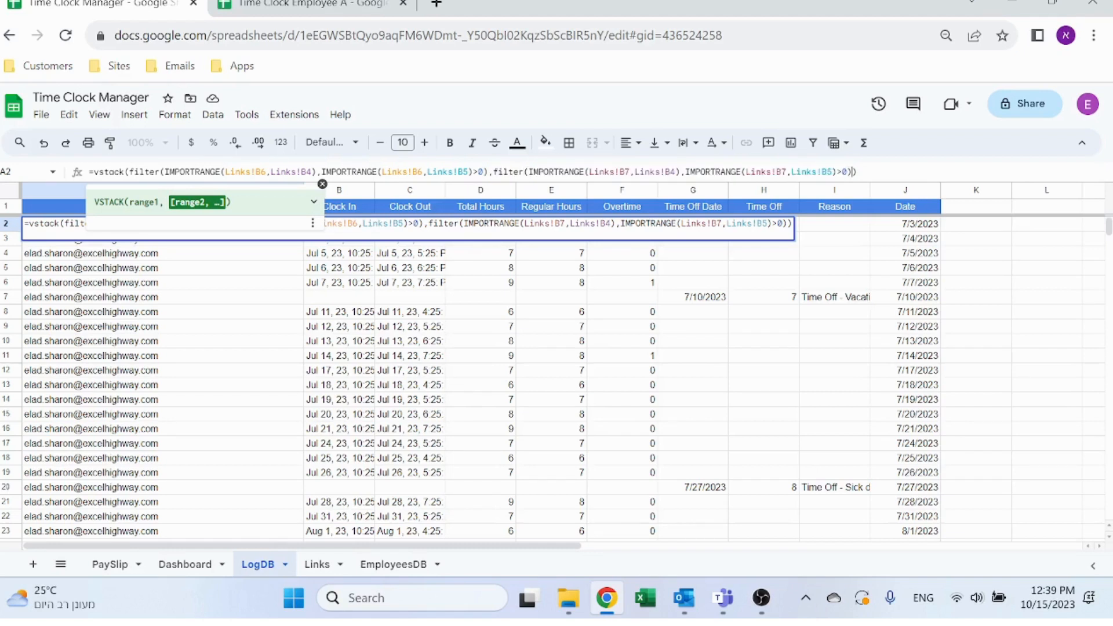
text(,)
key(ctrl+v)
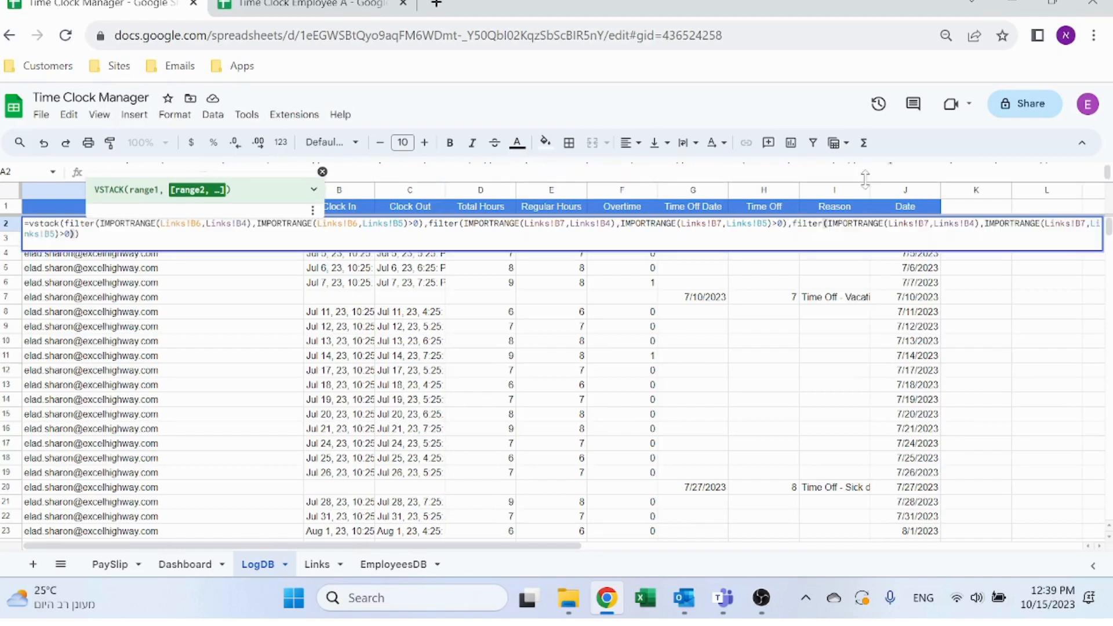
key(Escape)
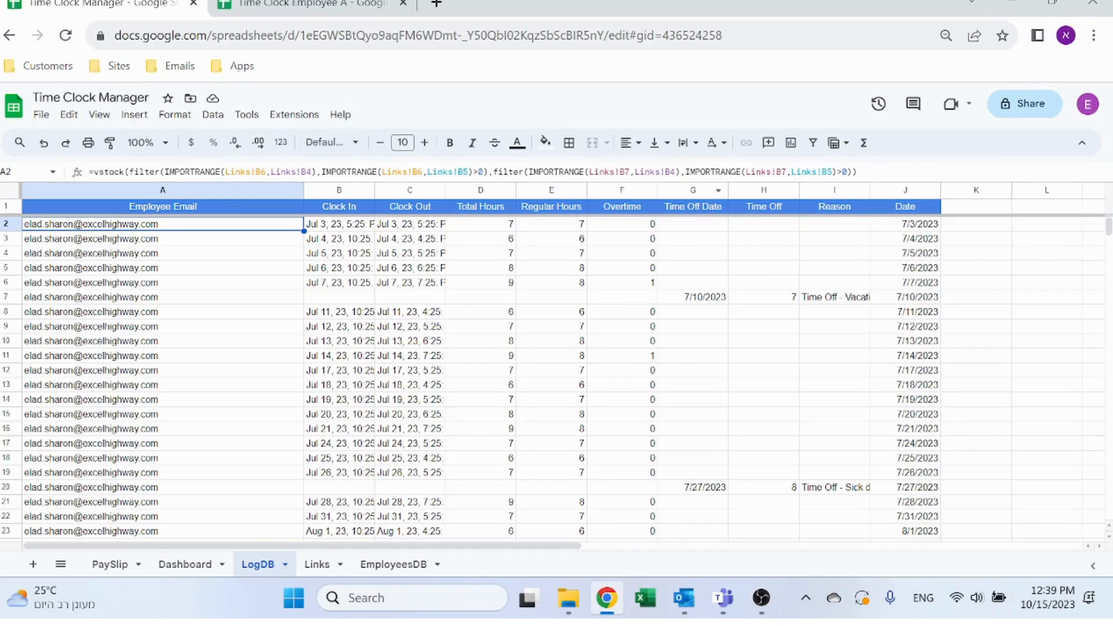
Look up the employee URLs on the Links sheet and the free row beneath them, and return to LogDB
click(317, 565)
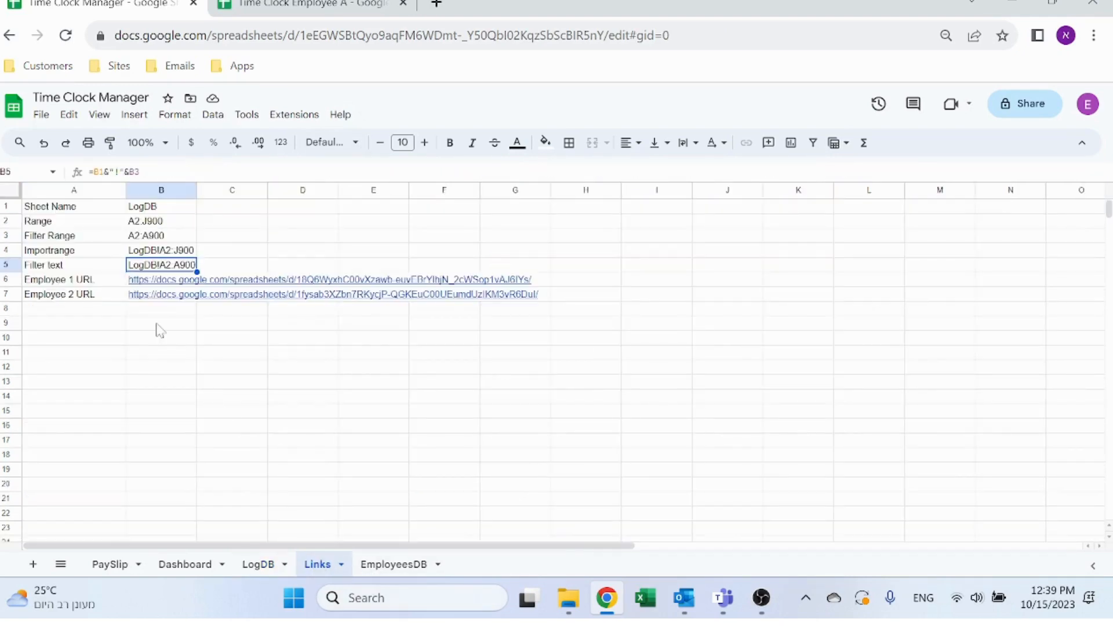
click(155, 312)
click(258, 565)
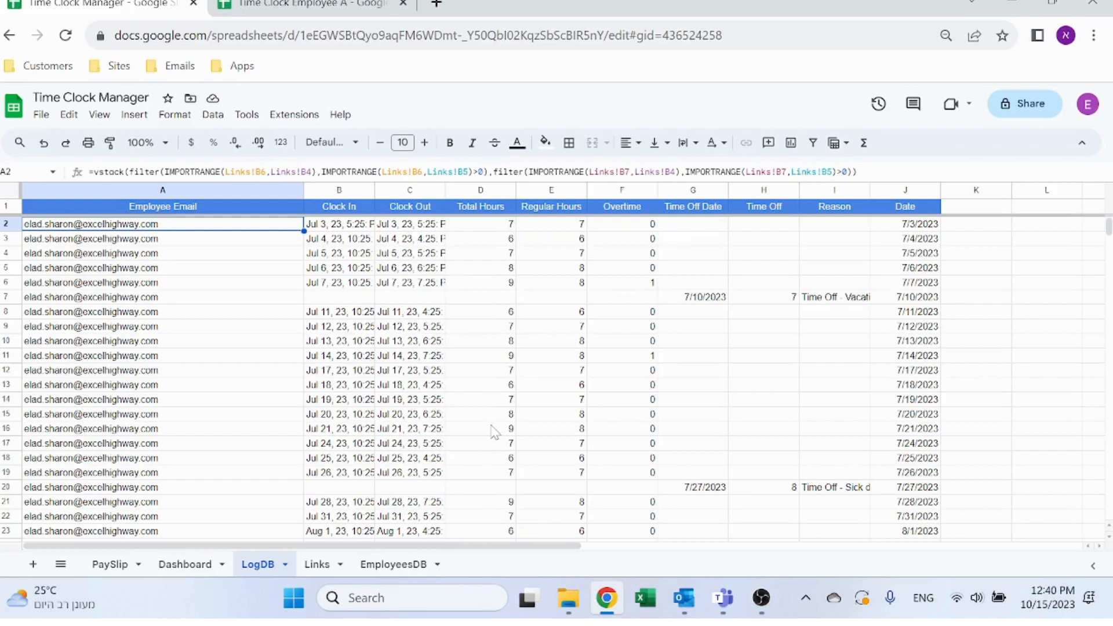
Examine the Date column in the combined LogDB sheet and its source formula in J2 of Time Clock Employee A
click(719, 225)
key(Right)
key(Right)
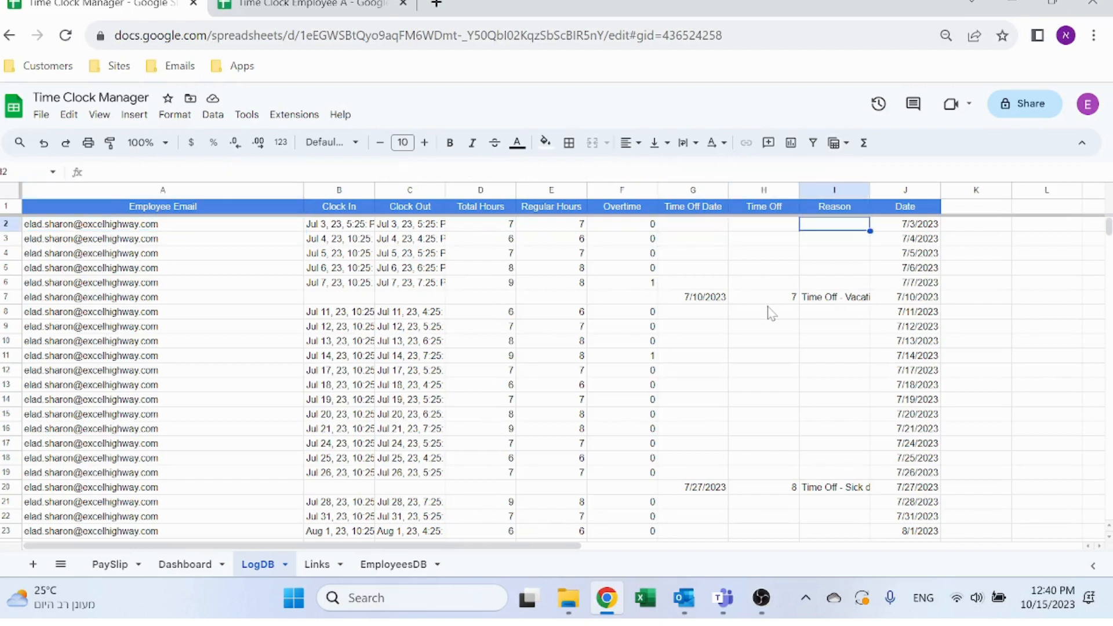
key(Up)
key(Right)
key(Down)
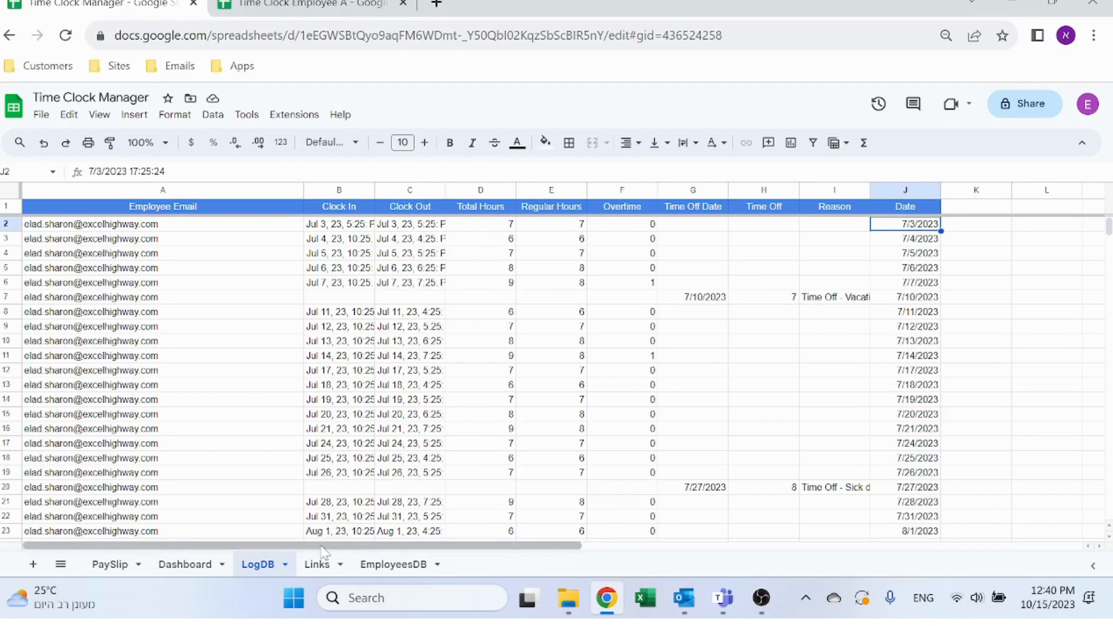
click(307, 4)
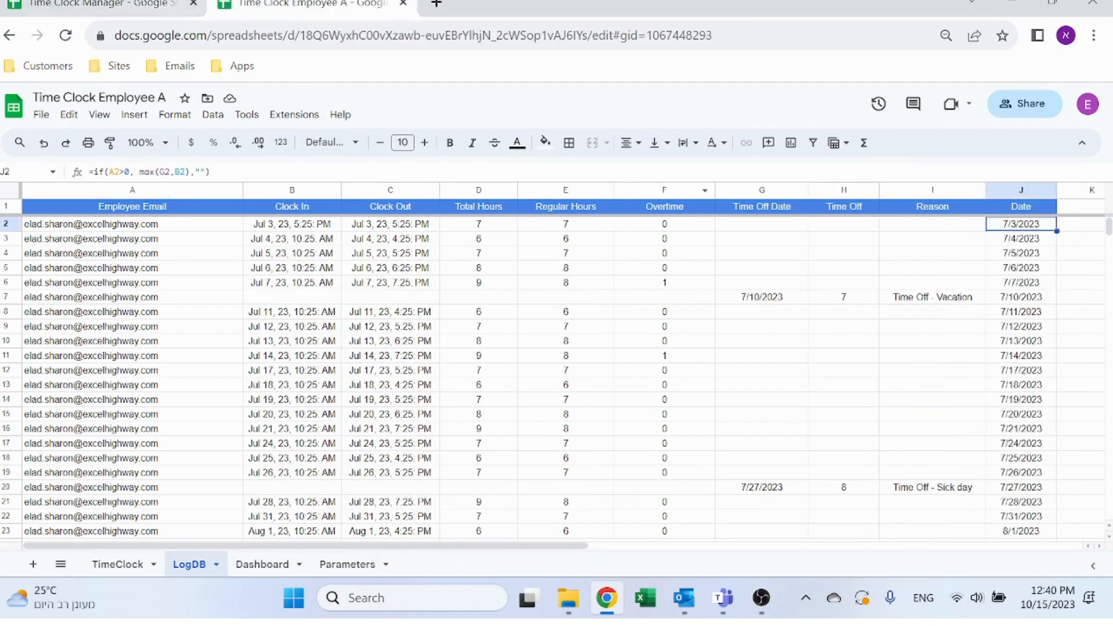
Return to Time Clock Manager and view the monthly hours pivot table on the Dashboard sheet
click(98, 4)
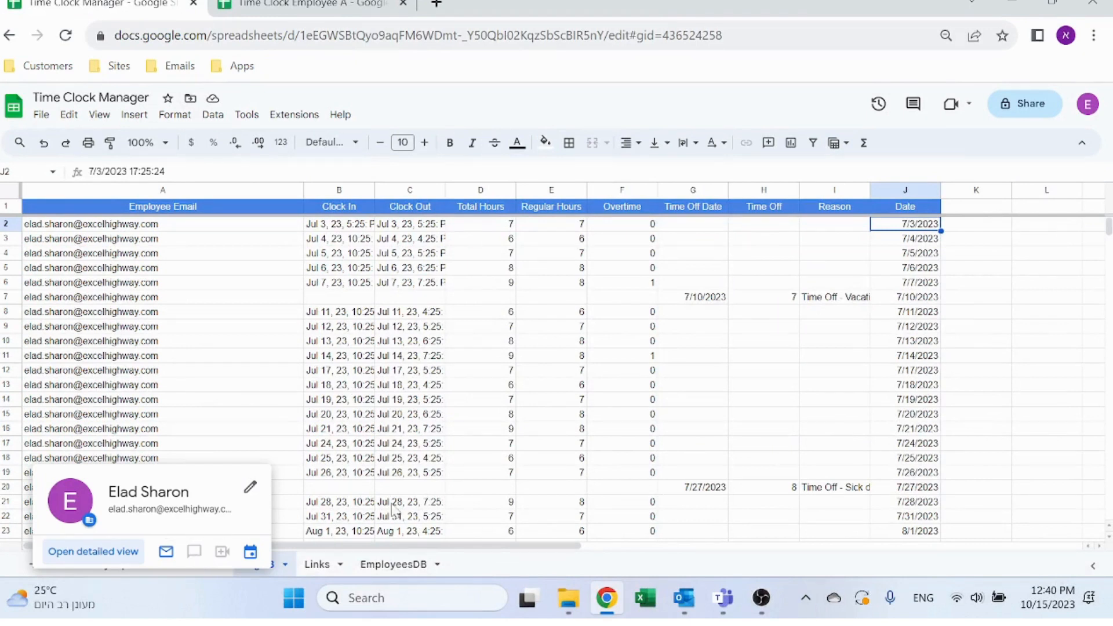
click(211, 564)
click(335, 387)
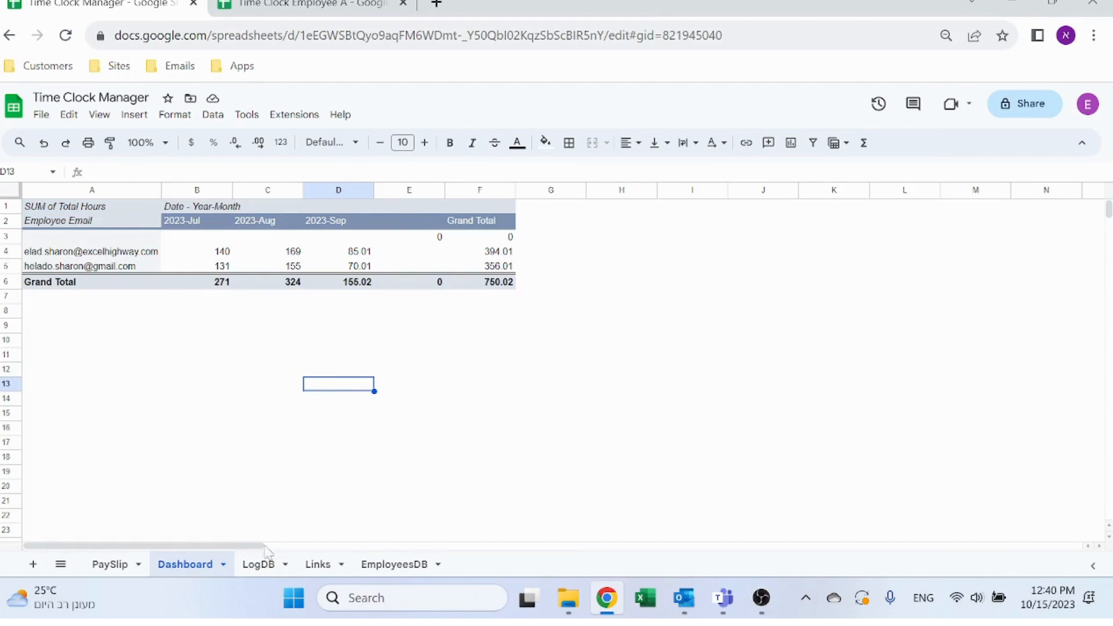
Create a pivot table from LogDB columns A:J on the existing Dashboard sheet at cell A11
click(262, 563)
click(892, 187)
drag(892, 186, 111, 191)
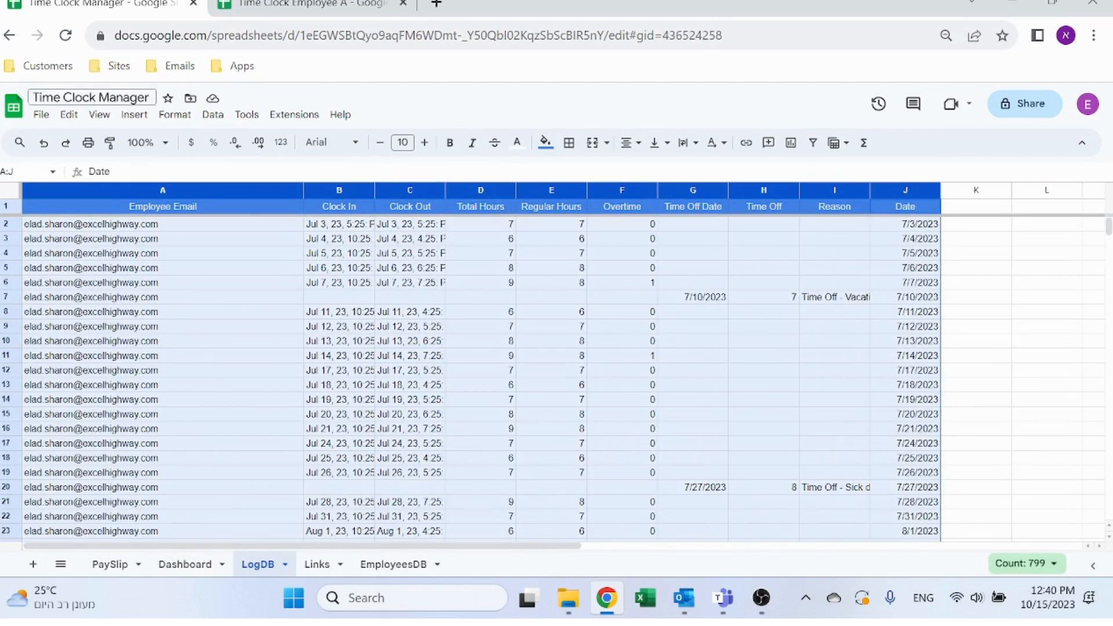
click(134, 114)
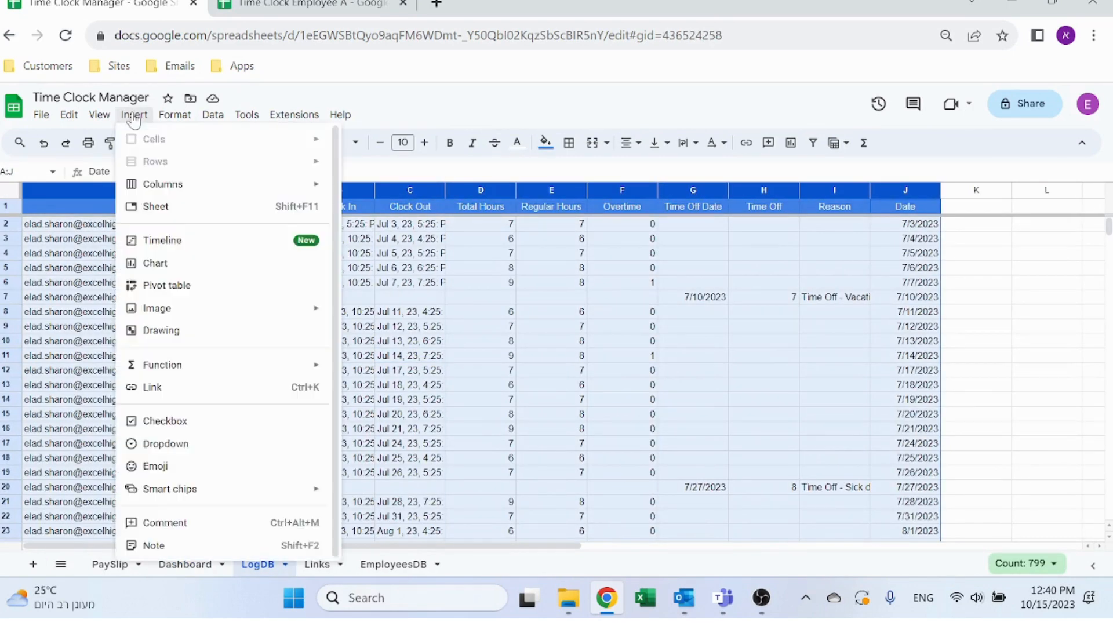
click(184, 288)
click(476, 359)
click(185, 564)
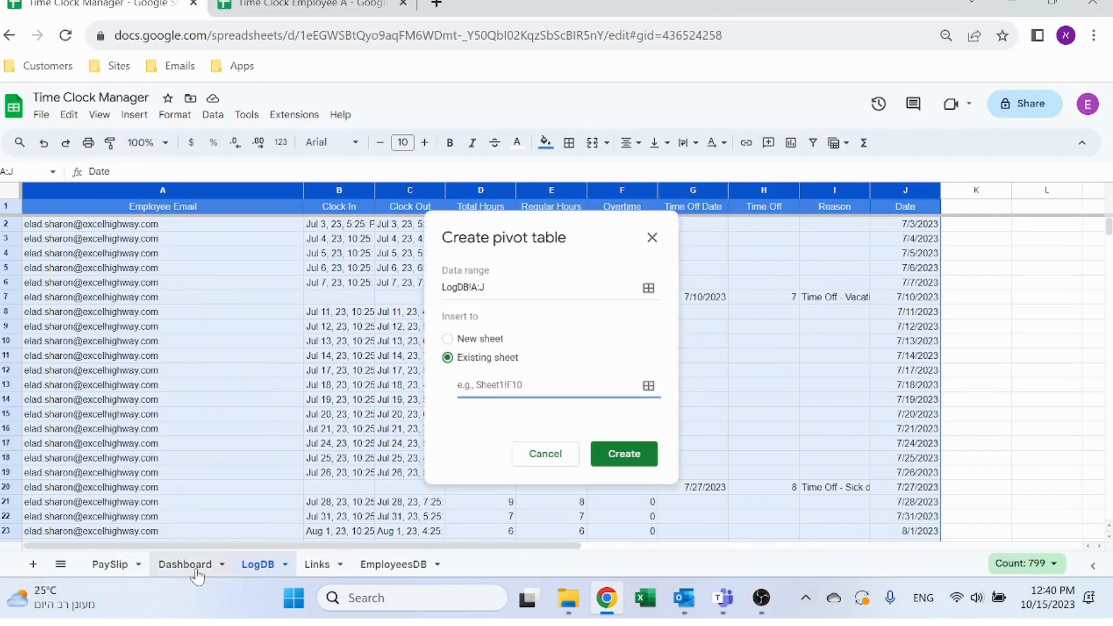
click(99, 354)
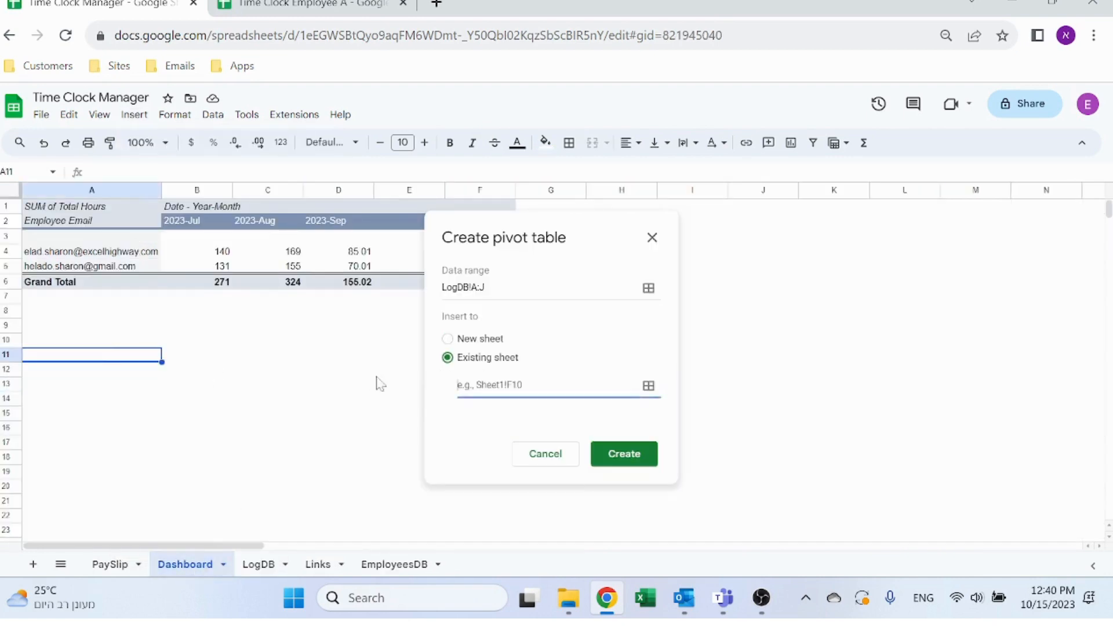
click(88, 354)
click(637, 329)
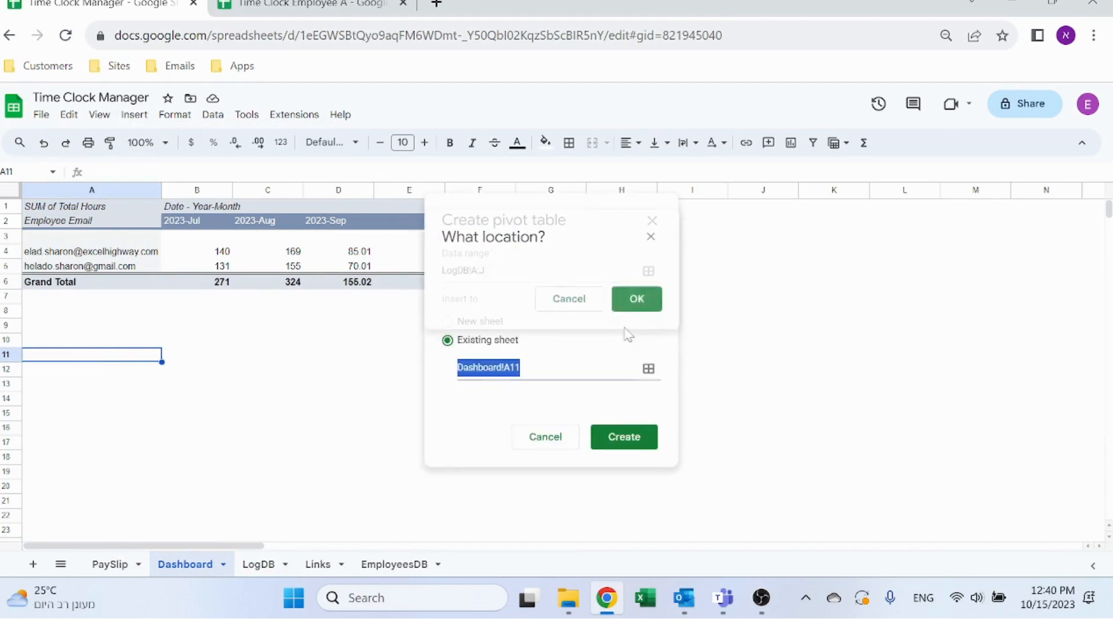
click(624, 433)
click(293, 414)
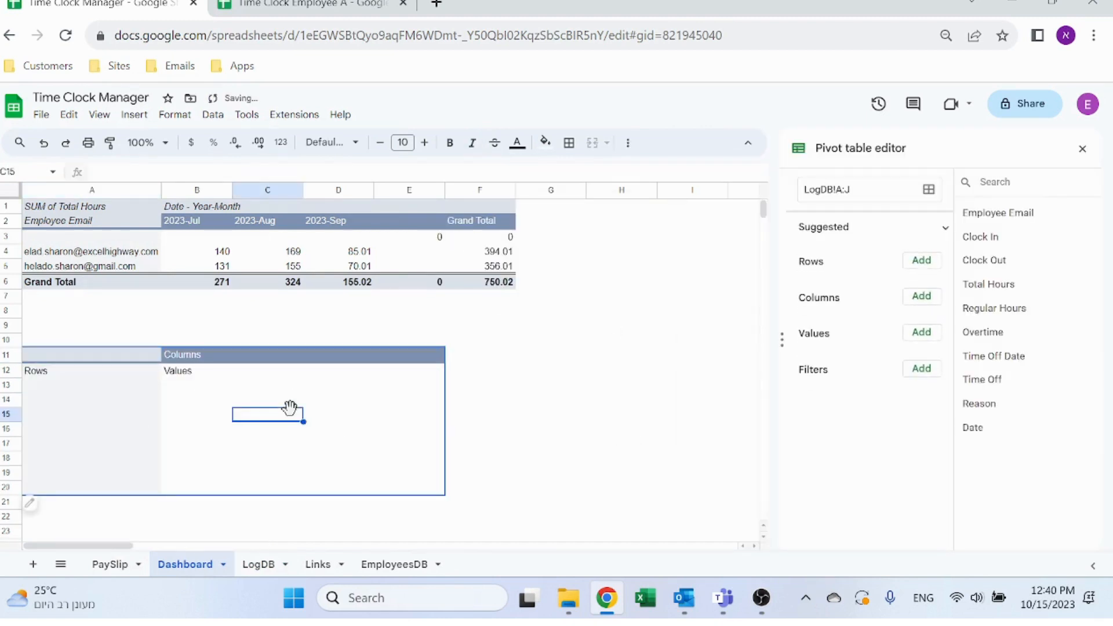
Set the new pivot table's rows to Employee Email and its columns to Date, grouped by Year-Month
drag(1014, 212, 852, 281)
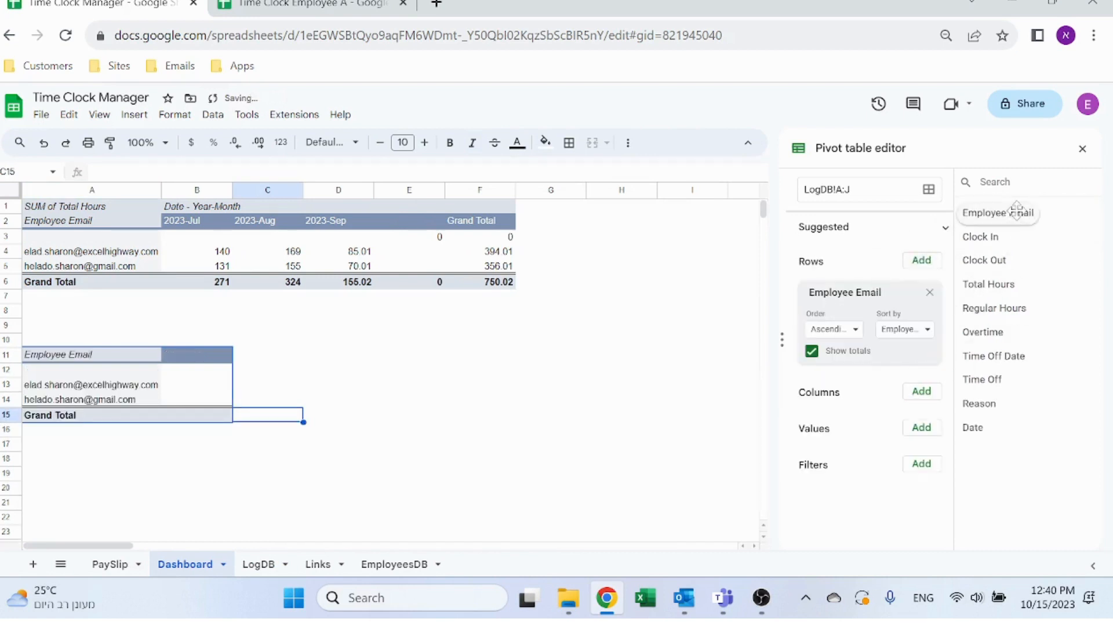
drag(984, 433, 838, 425)
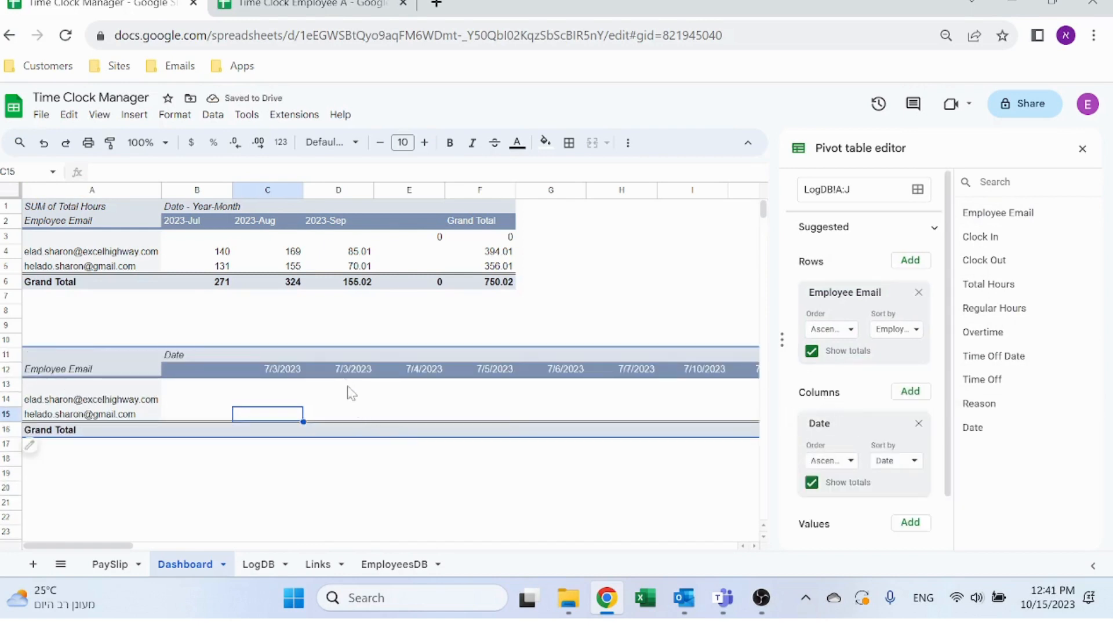
right_click(278, 374)
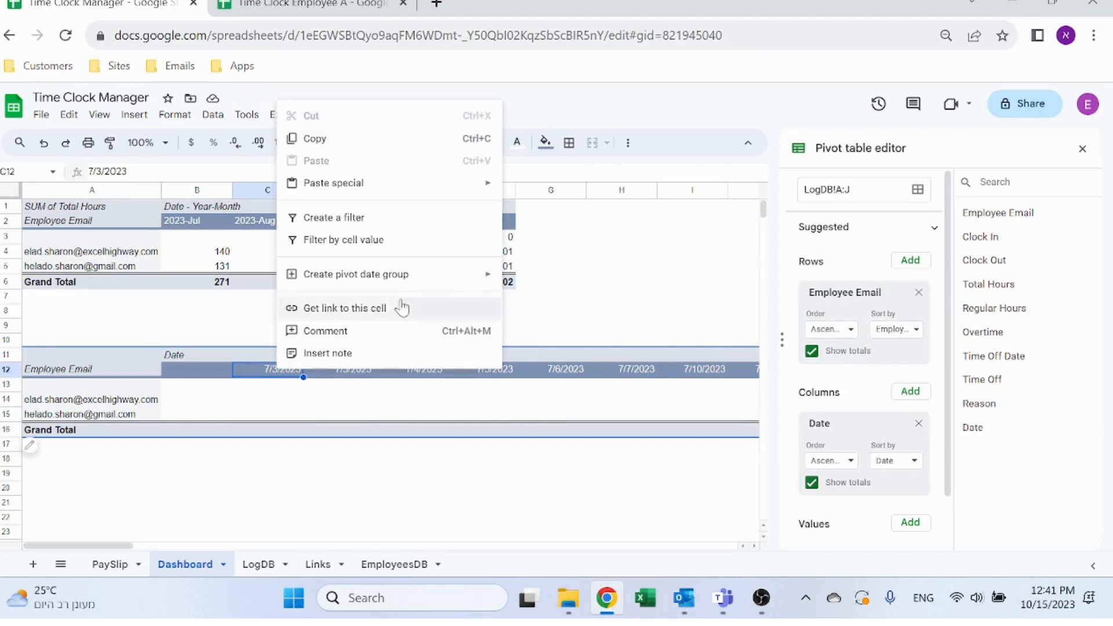
mouse_move(363, 279)
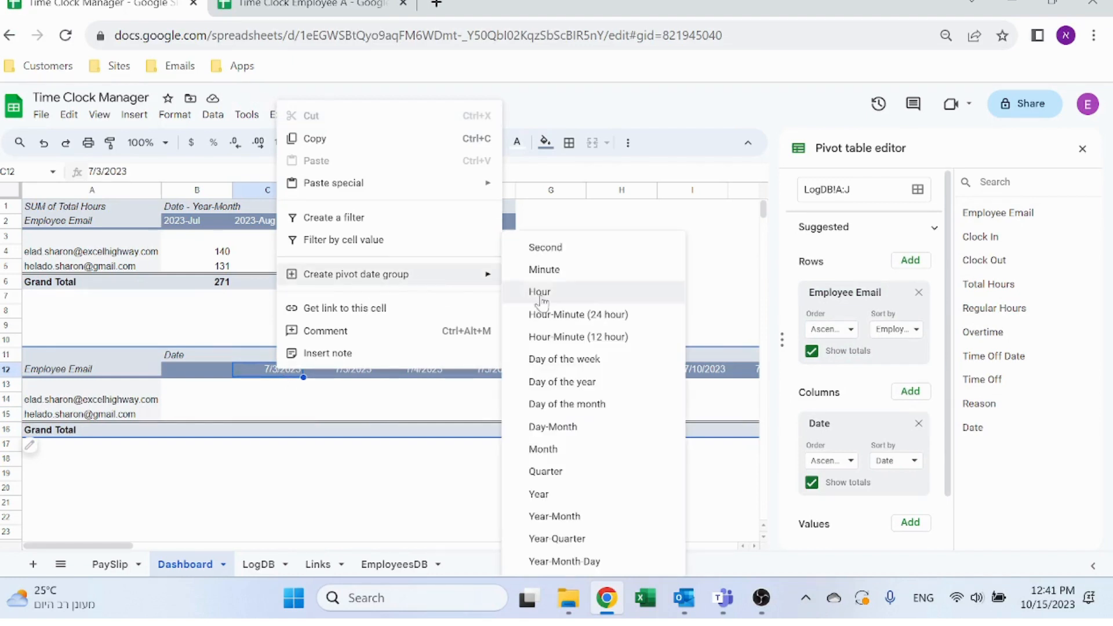
click(621, 518)
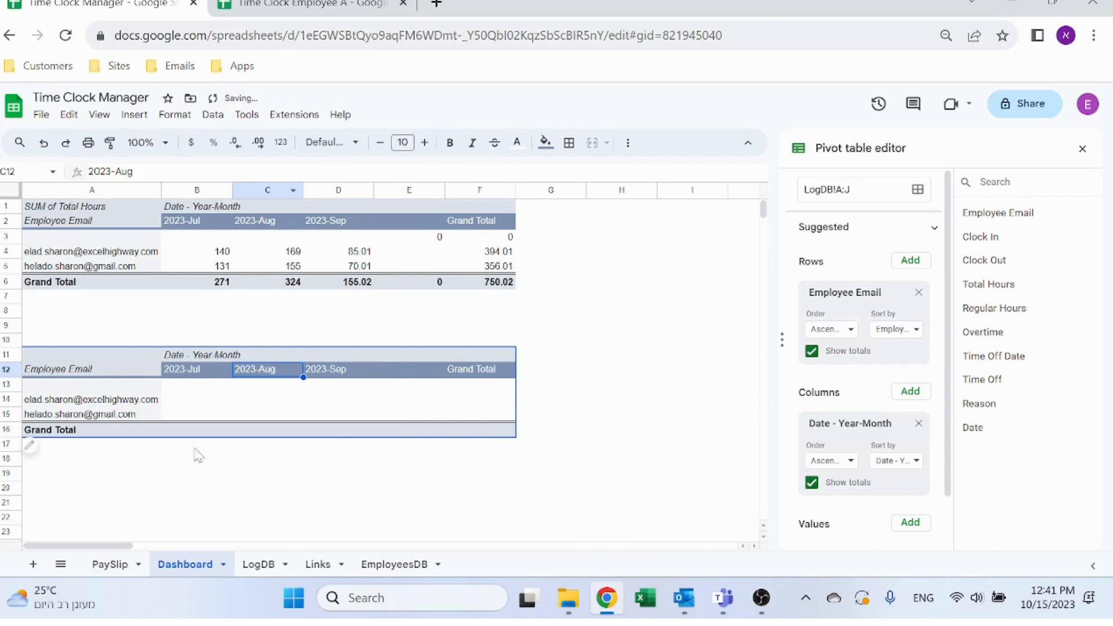
Add Total Hours to the new pivot table as a value summarized by SUM
click(340, 407)
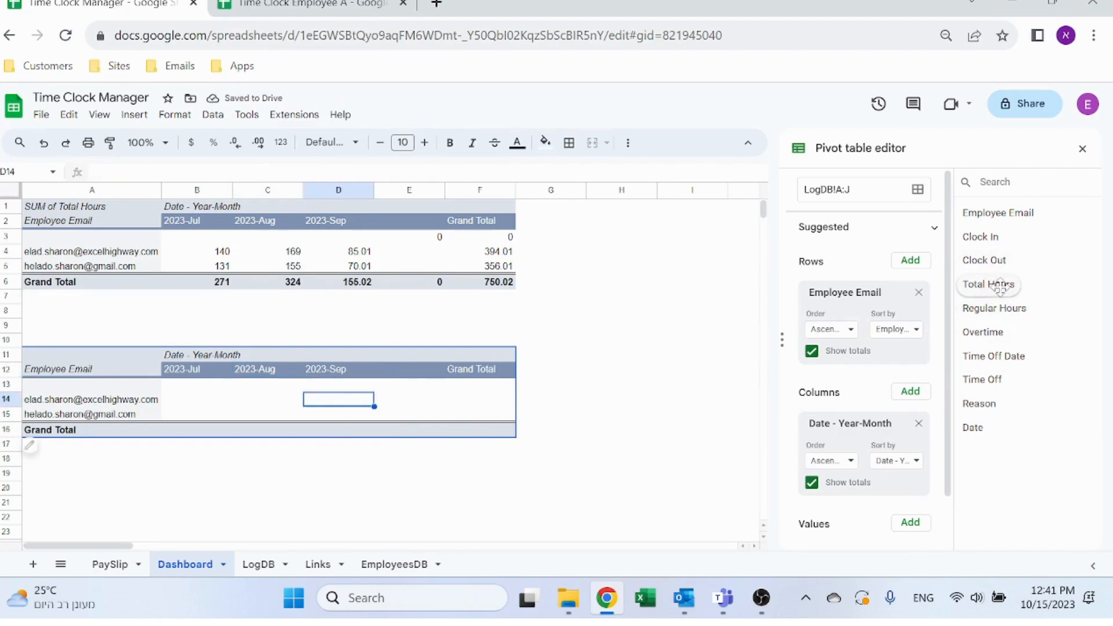
drag(1000, 285, 852, 533)
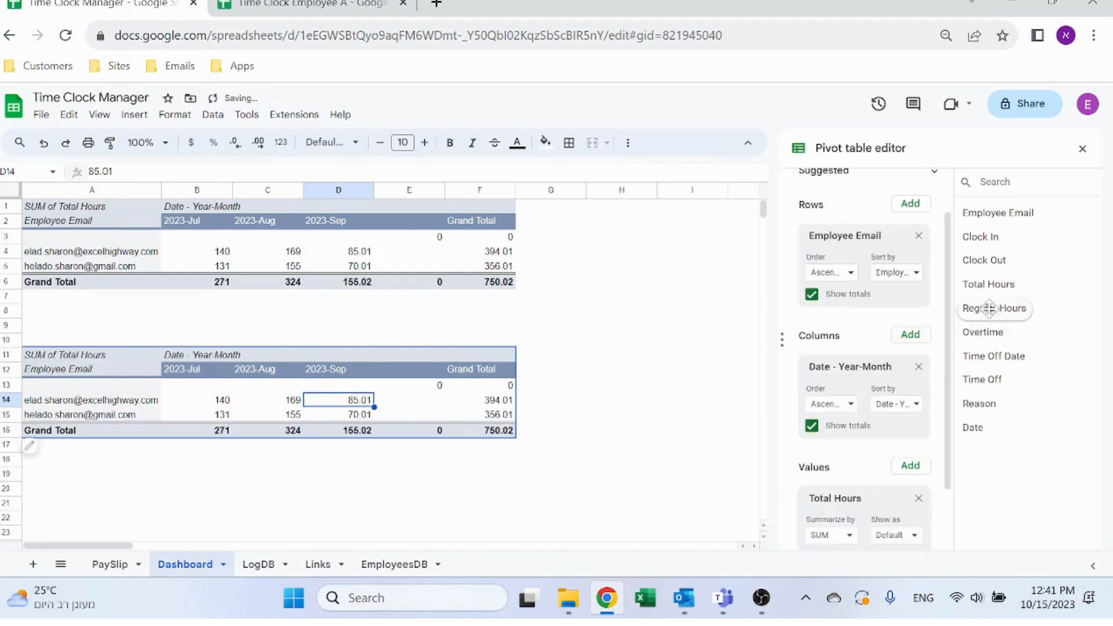
scroll(942, 418, down, 2)
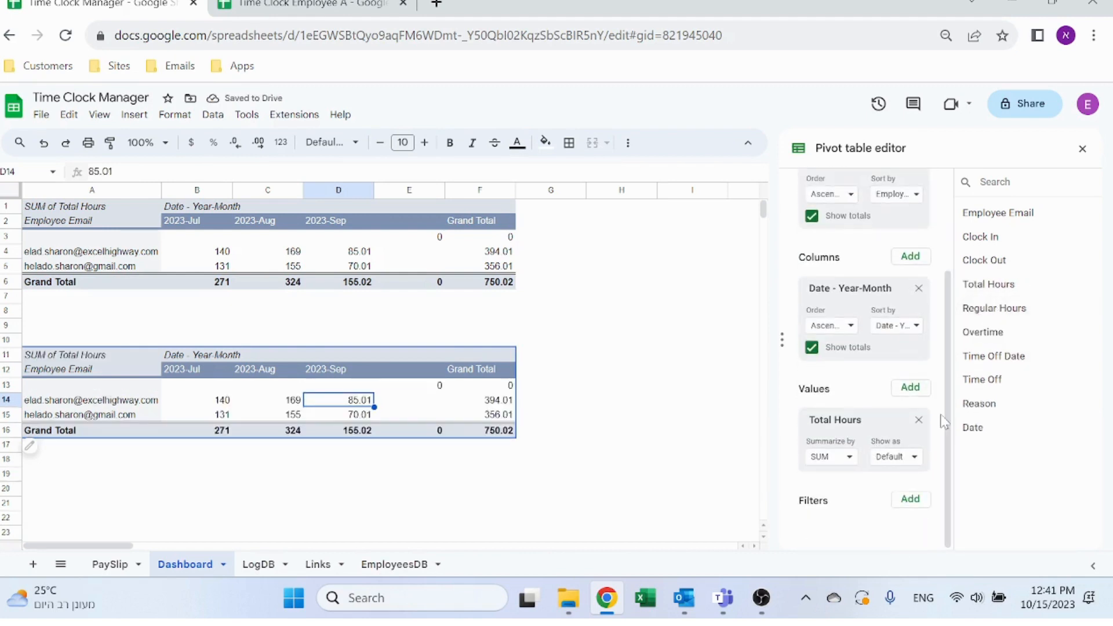
Add Regular Hours as a second value in the new pivot table and remove it again
drag(995, 308, 879, 489)
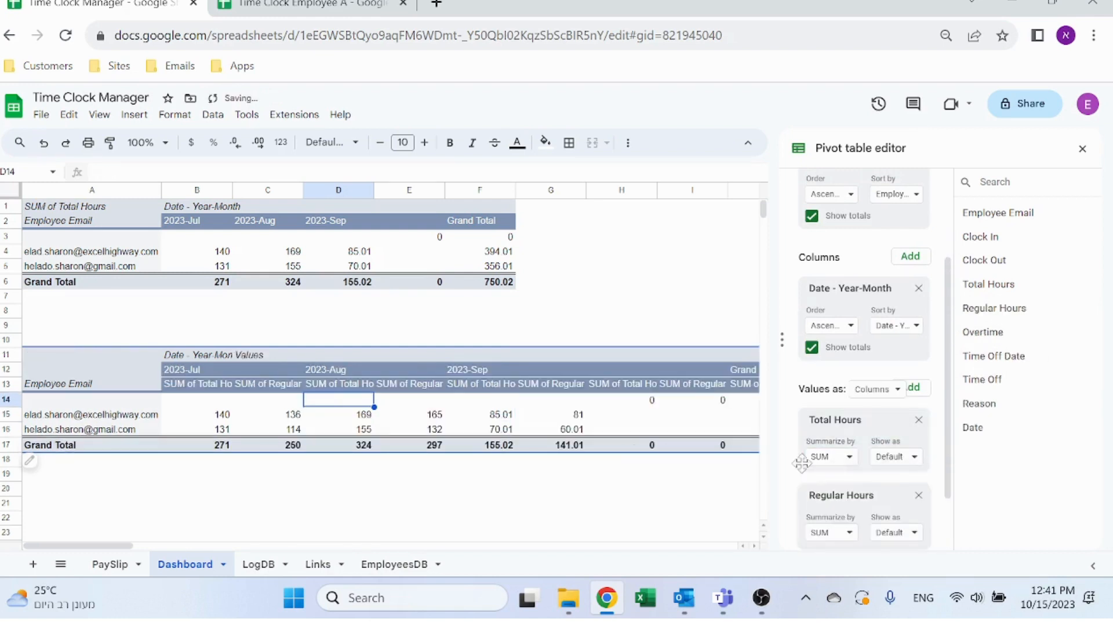
click(919, 496)
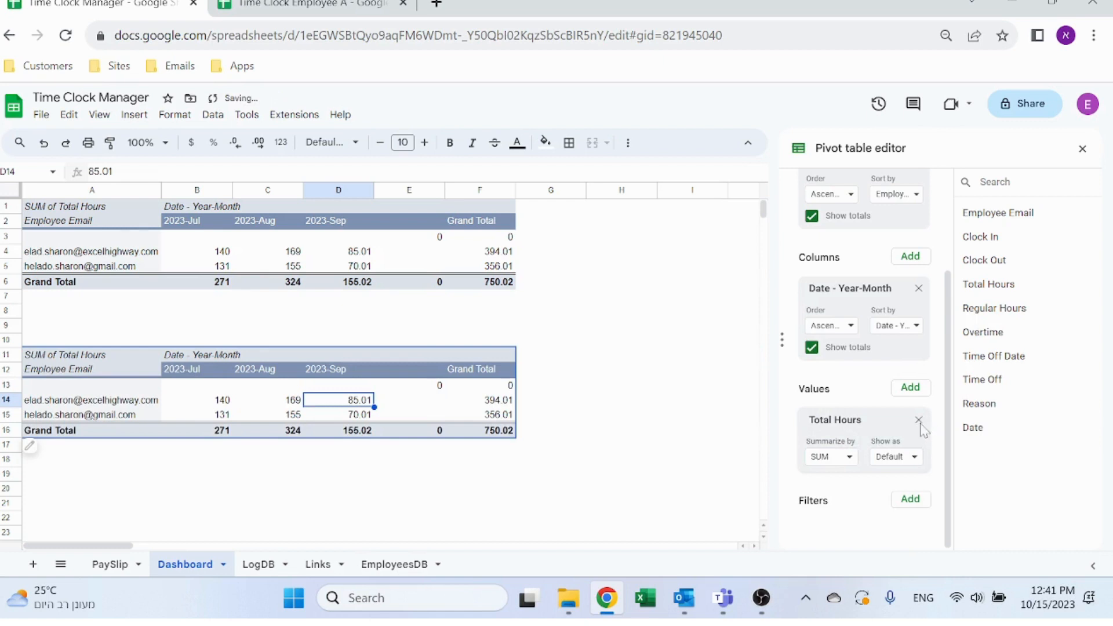
click(589, 470)
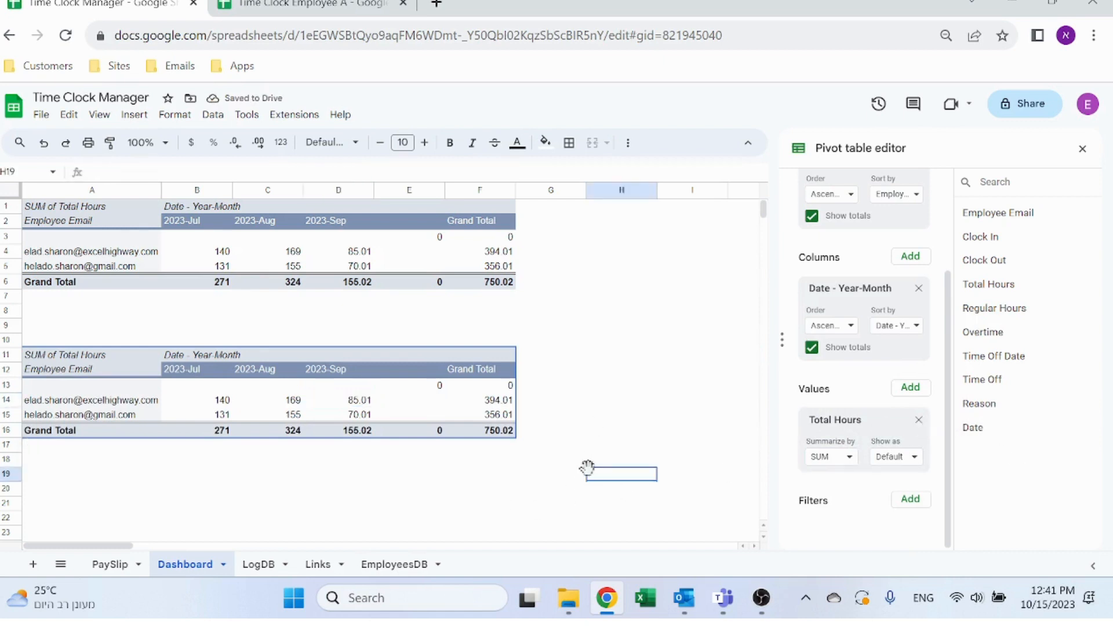
Delete the demonstration pivot table at A11 from the Dashboard sheet
drag(558, 461, 17, 396)
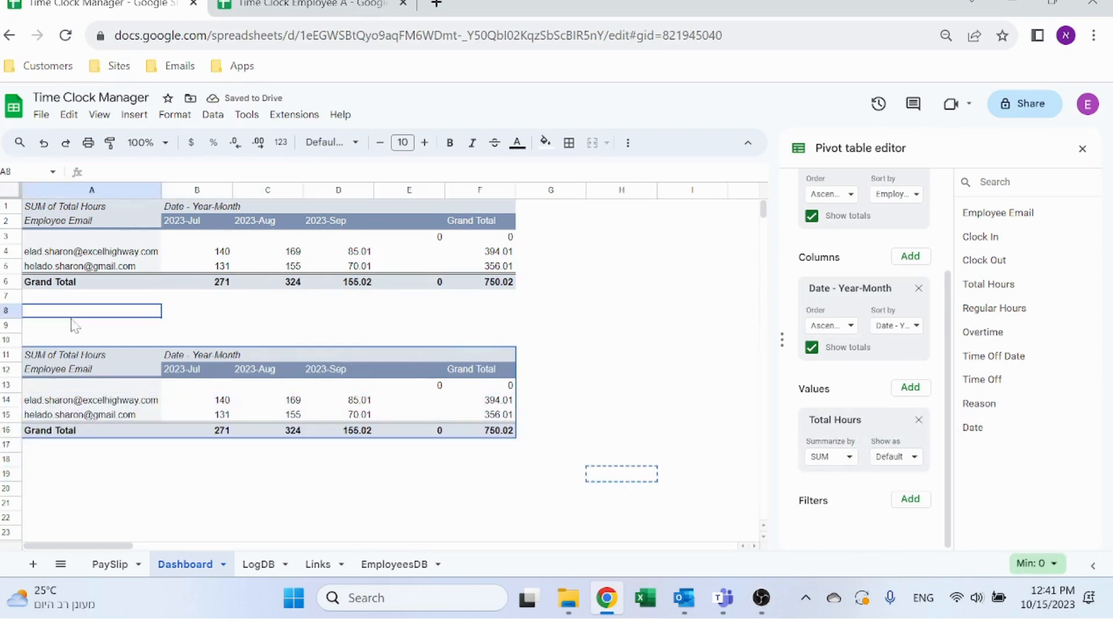
drag(75, 323, 552, 497)
key(Delete)
click(355, 416)
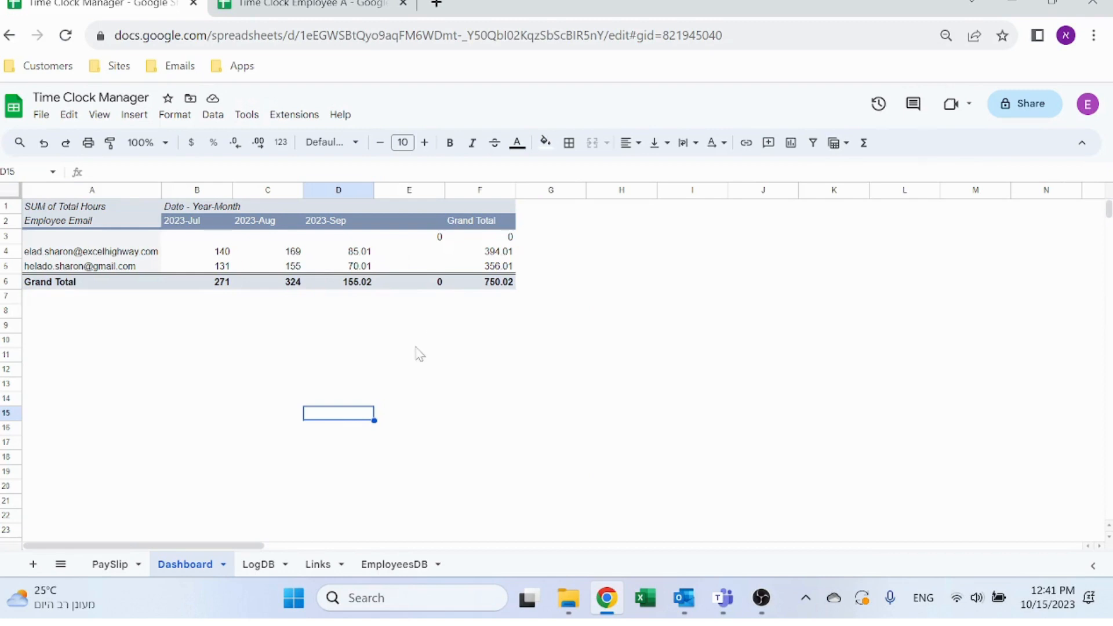
Insert a stacked column chart from the Dashboard's remaining pivot table and delete it again
click(420, 256)
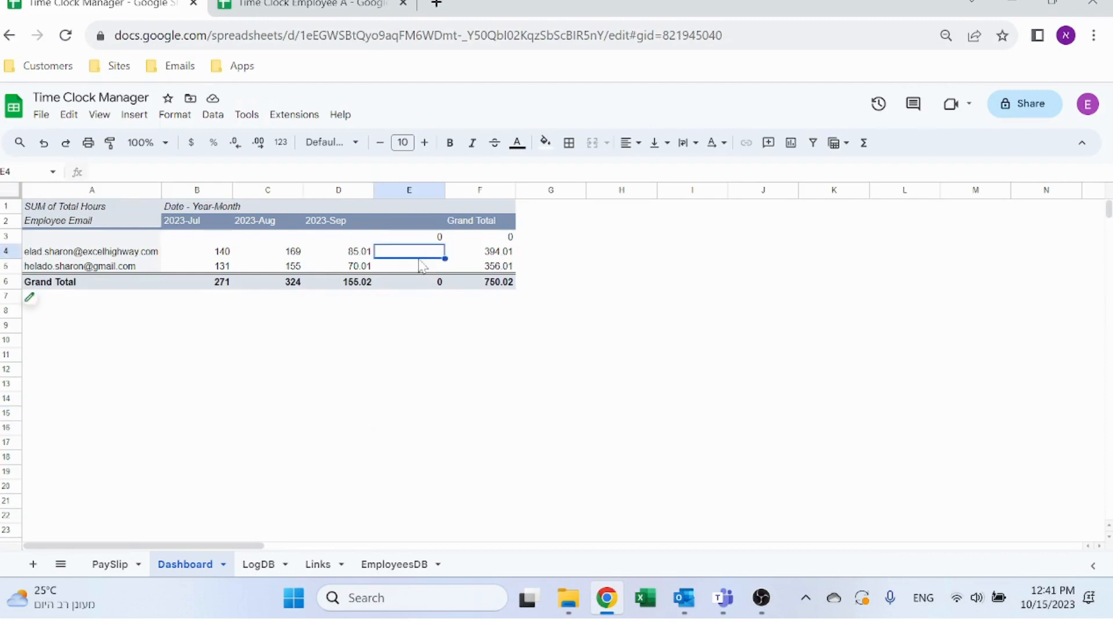
click(329, 252)
click(134, 115)
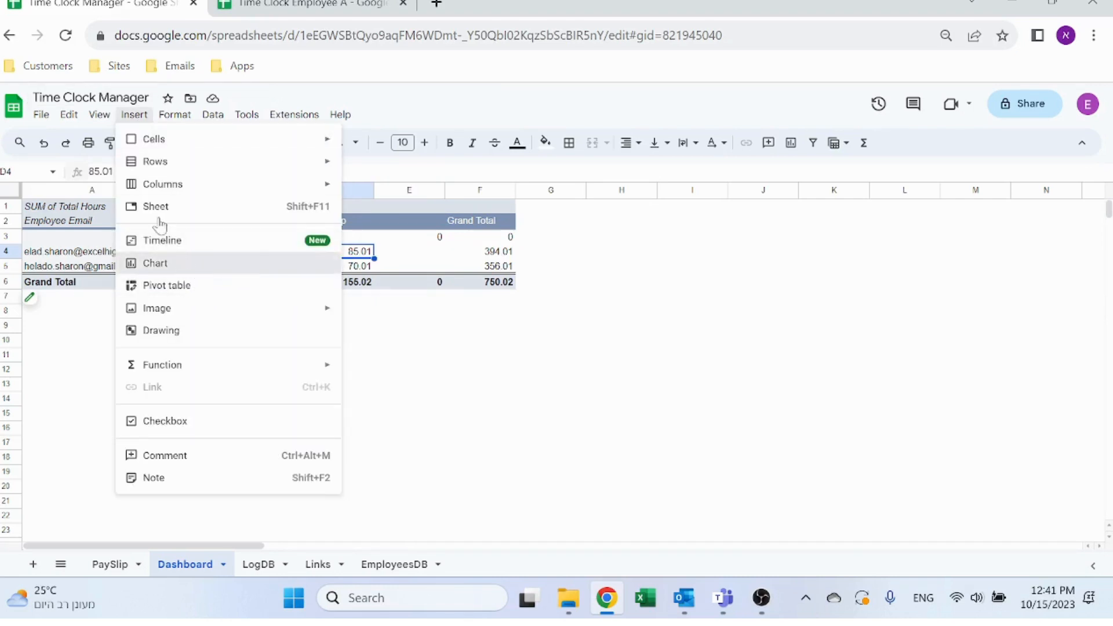
click(195, 268)
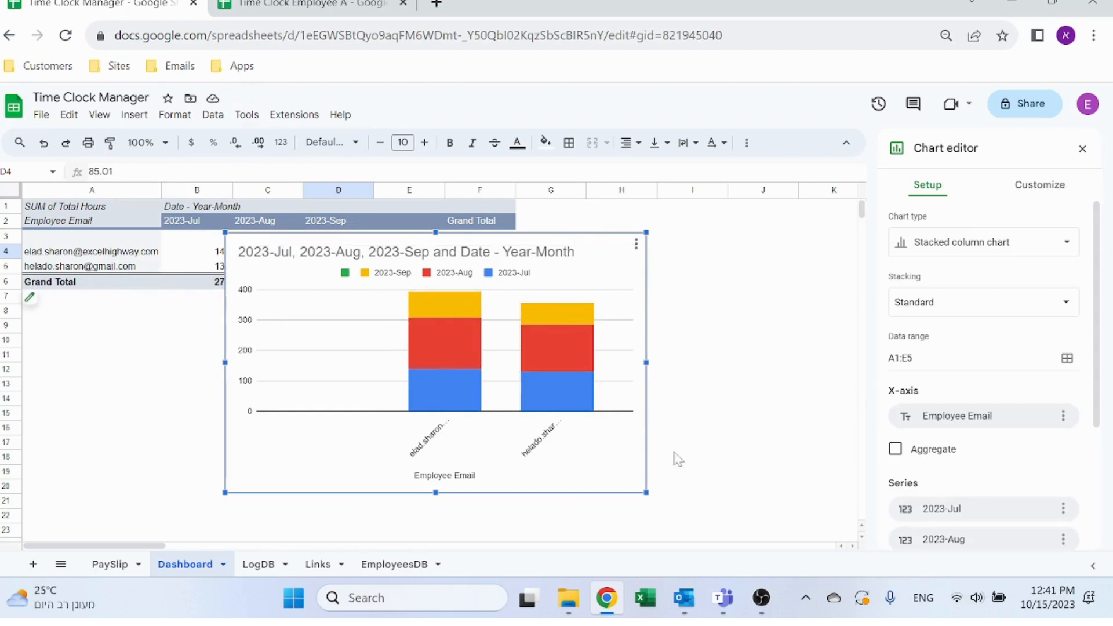
key(Delete)
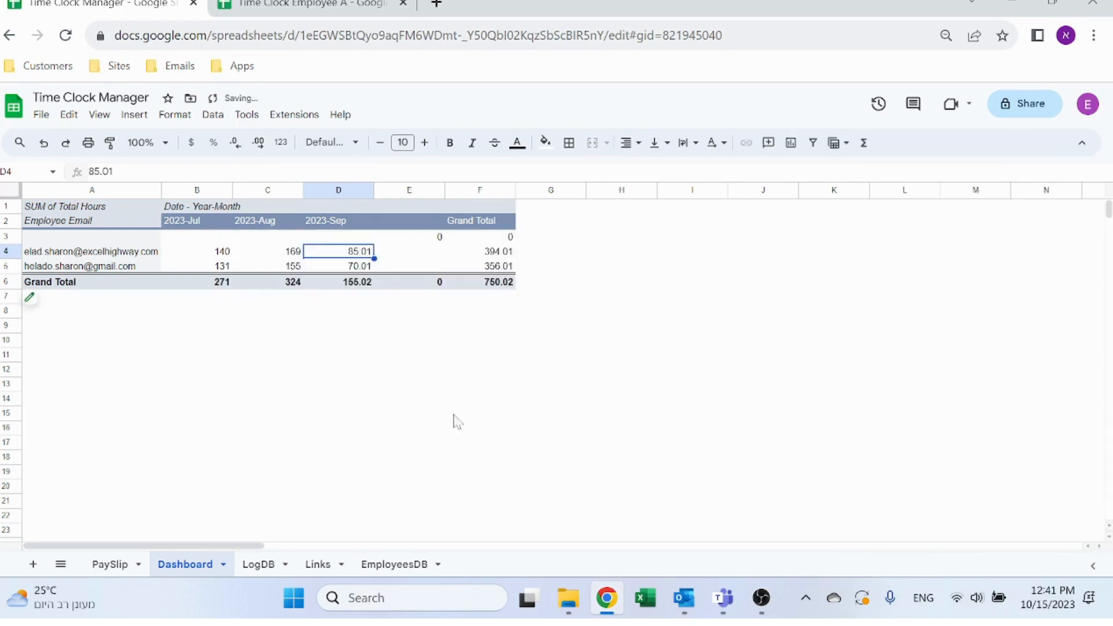
click(417, 399)
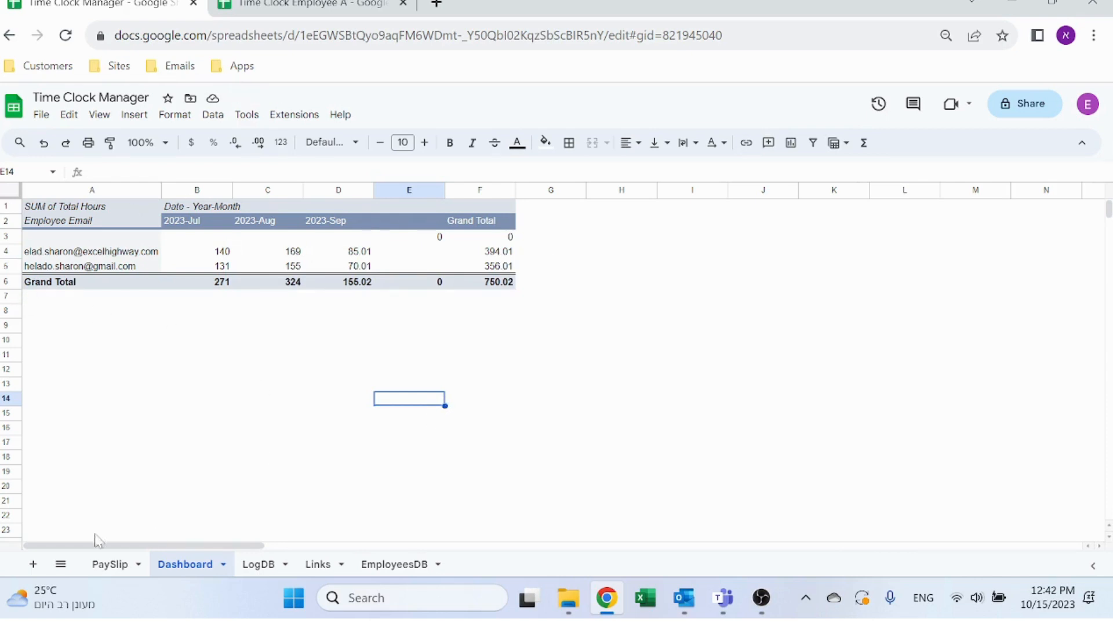
Examine the PaySlip sheet's layout, including the company name, month title formula, and company address and email rows
click(112, 565)
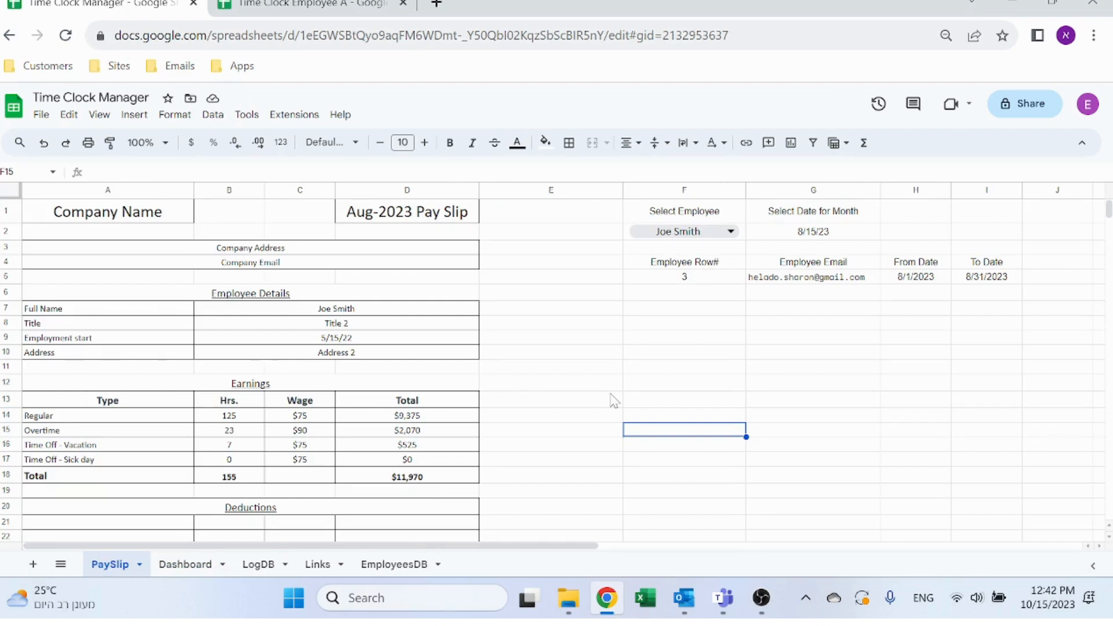
drag(124, 190, 446, 209)
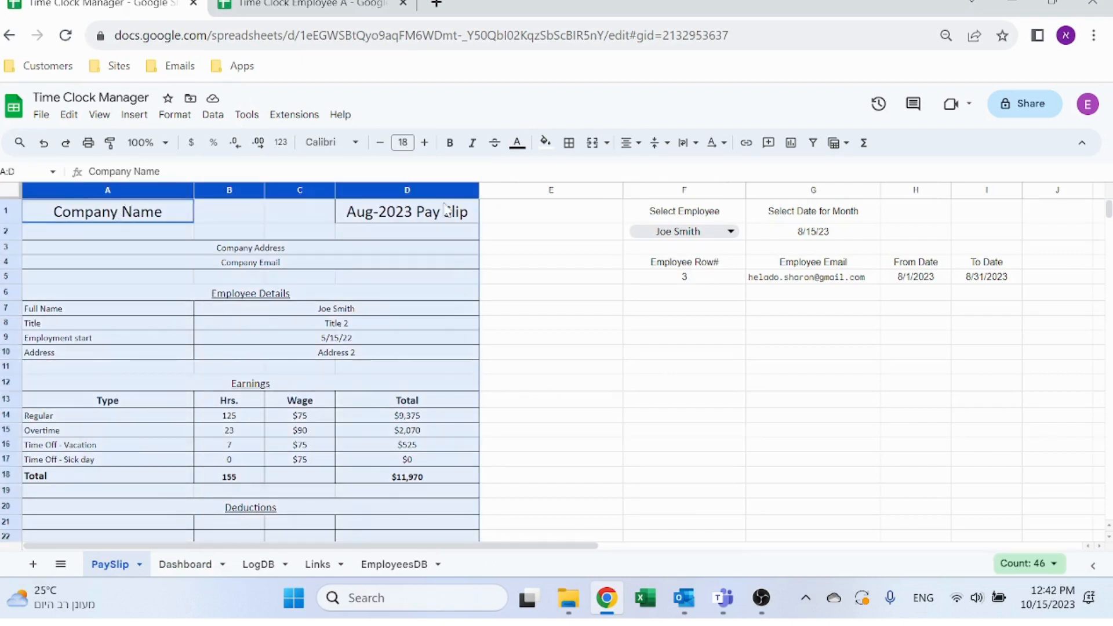
click(534, 360)
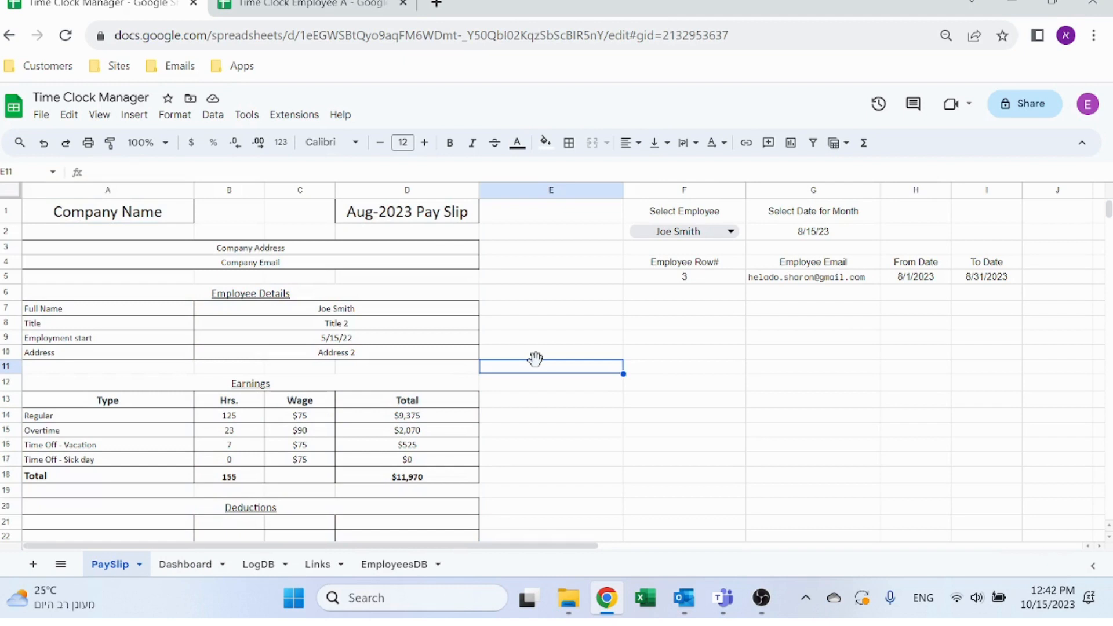
click(141, 211)
click(421, 218)
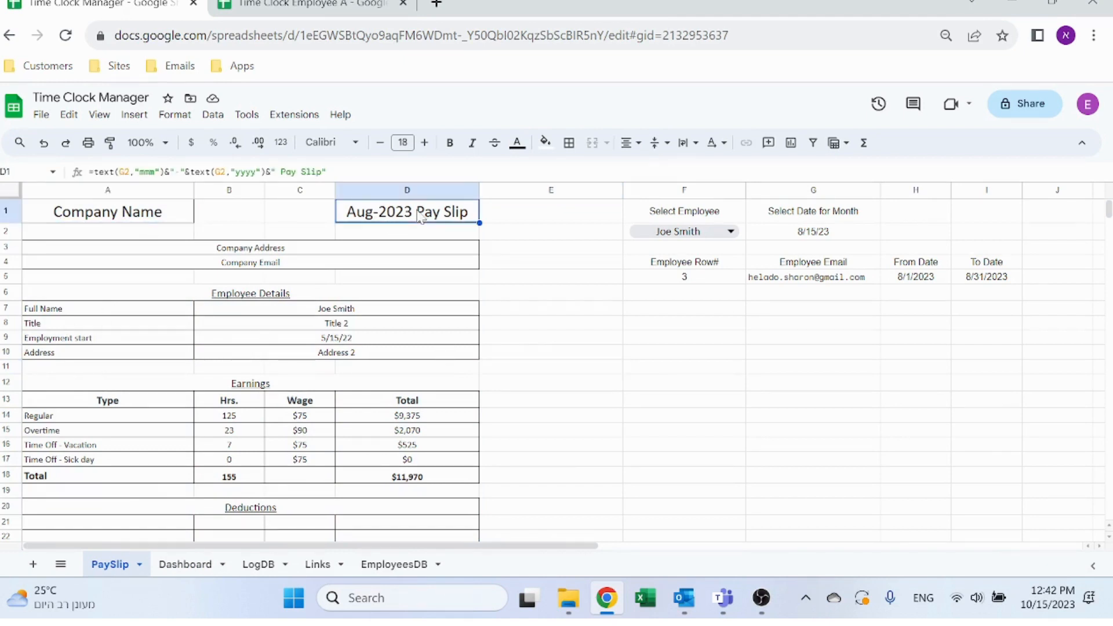
click(285, 250)
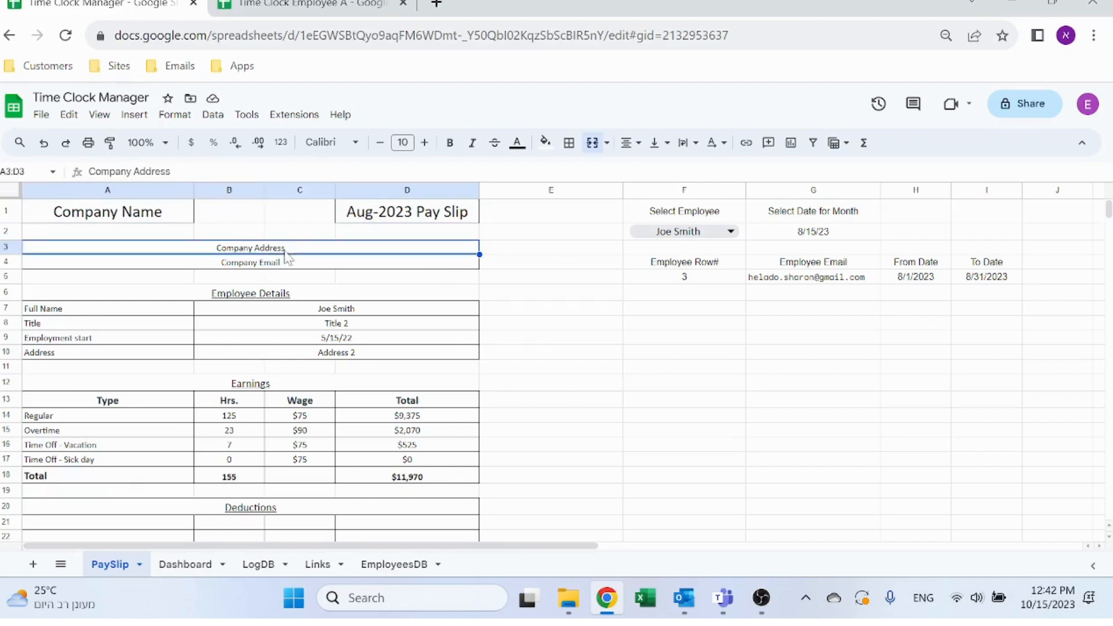
click(284, 263)
click(287, 250)
click(287, 264)
click(313, 277)
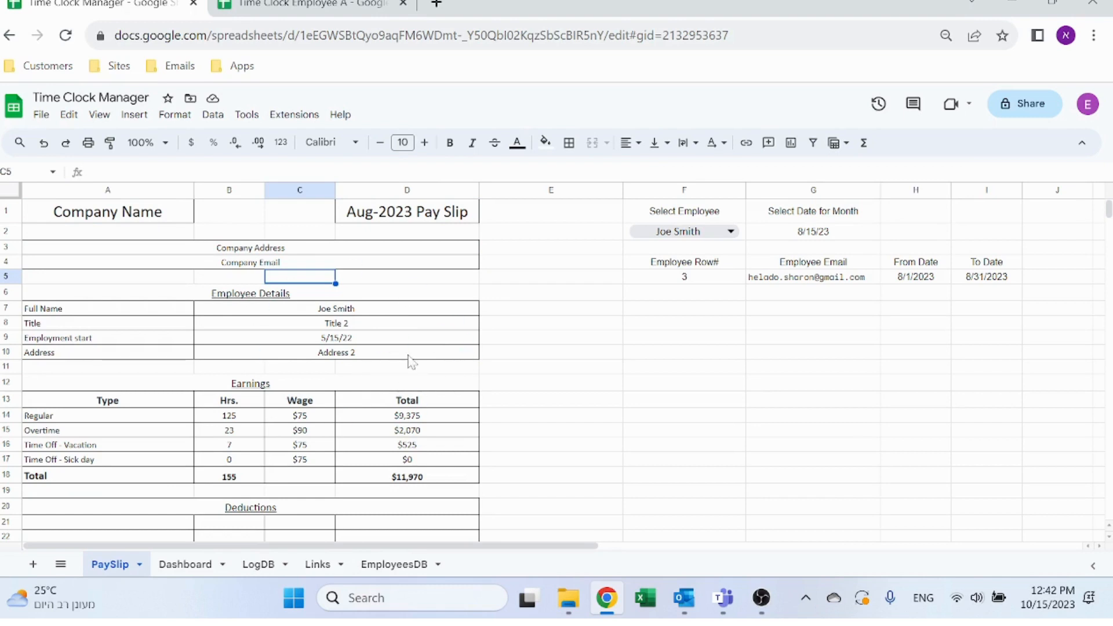
Review the PaySlip sheet's deductions, banking details and company message sections
scroll(409, 363, down, 1)
scroll(410, 361, down, 4)
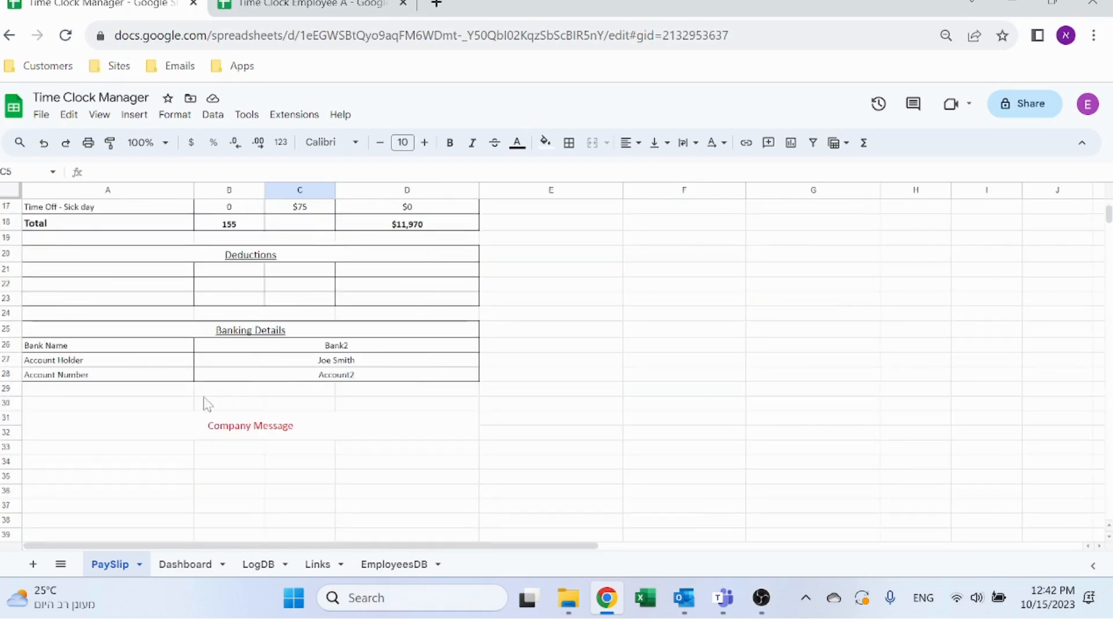
scroll(334, 360, up, 6)
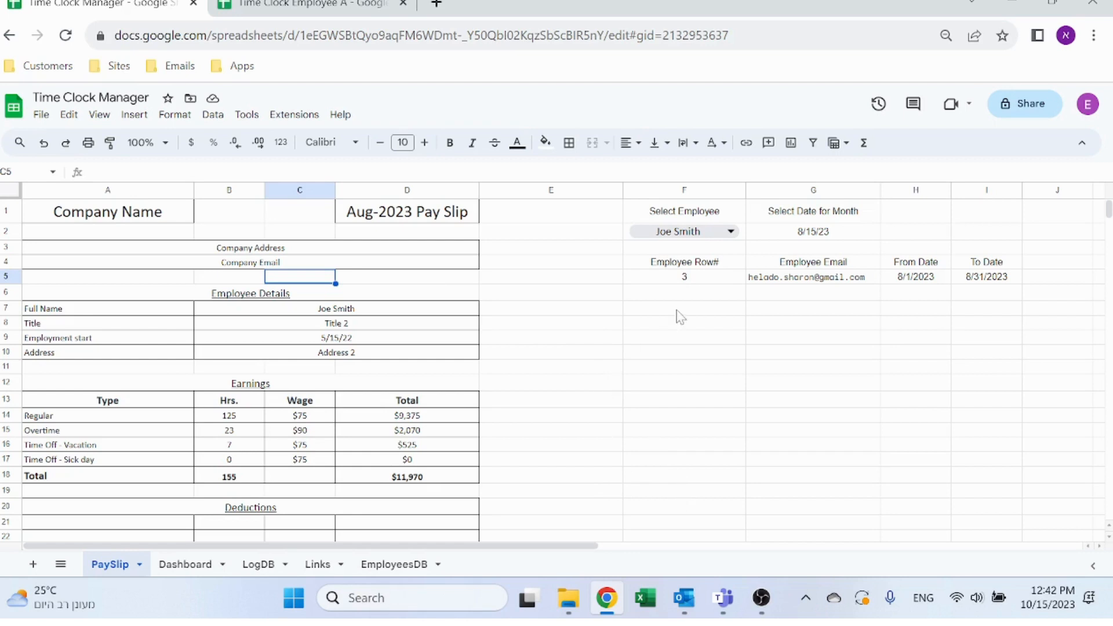
Choose the first listed employee for the pay slip and check the title, employment start and address fields
click(730, 232)
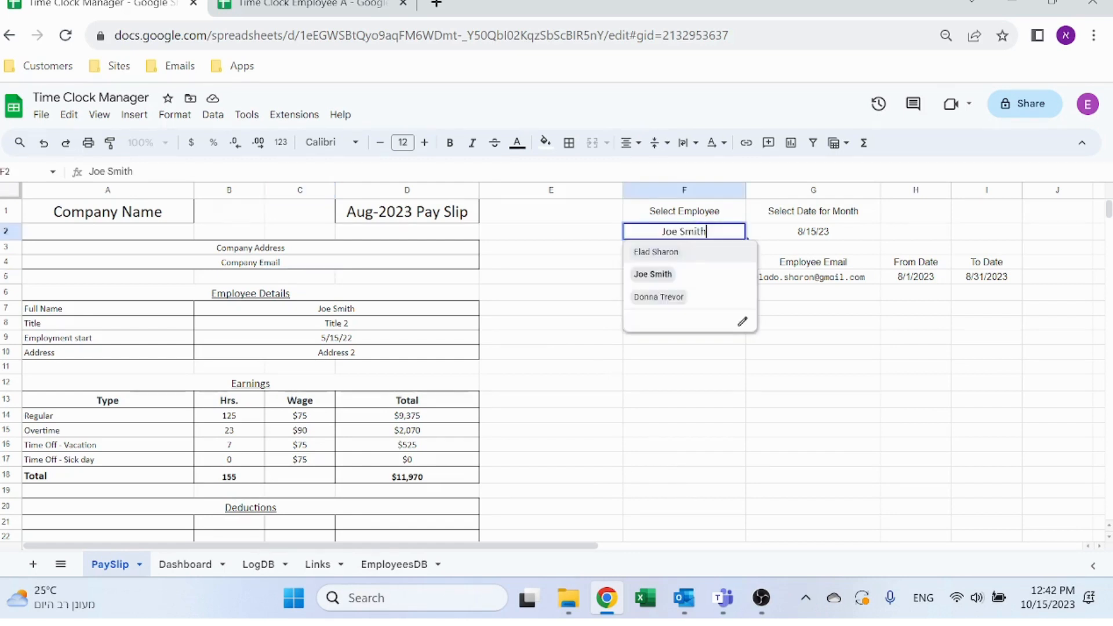
click(713, 254)
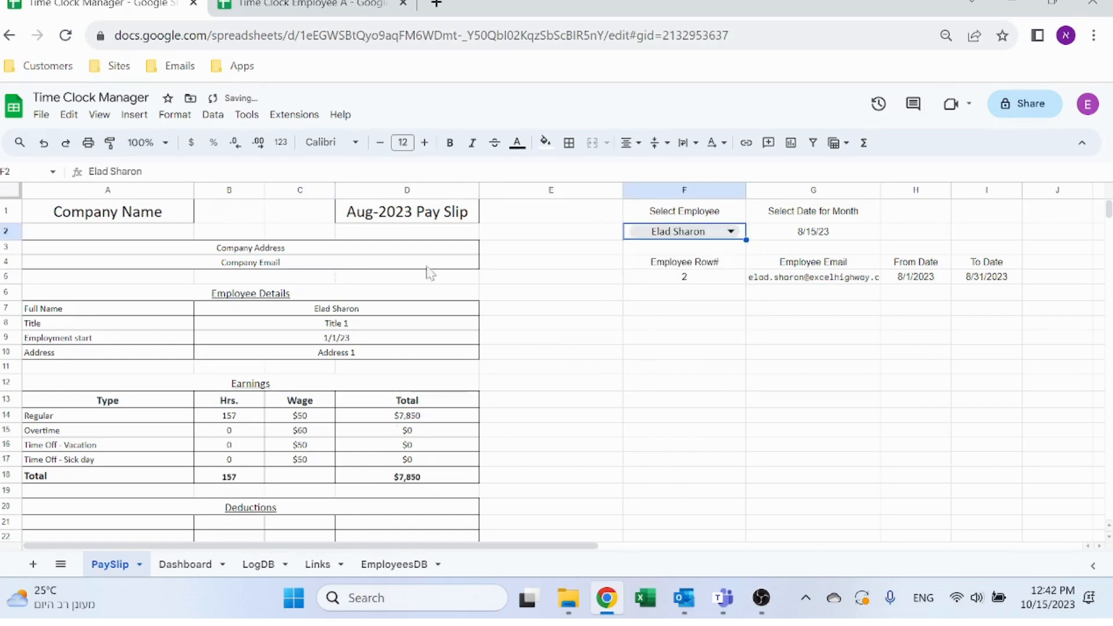
click(380, 323)
click(383, 338)
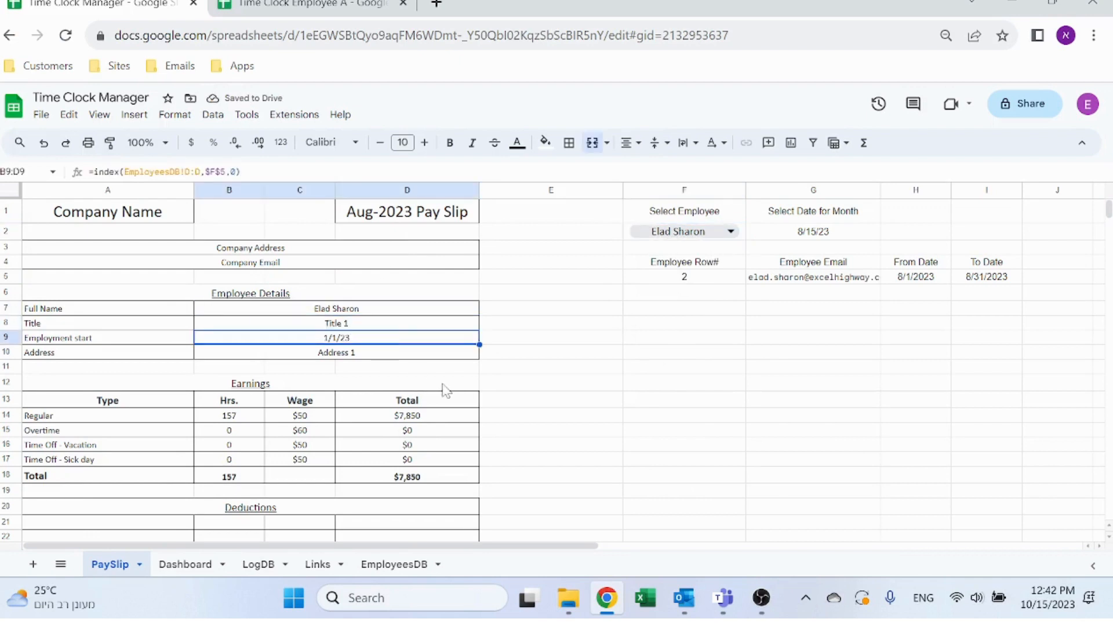
click(401, 354)
Examine the pay slip's regular hours, wage and total cells, along with the bank name and account number formulas
scroll(402, 354, down, 4)
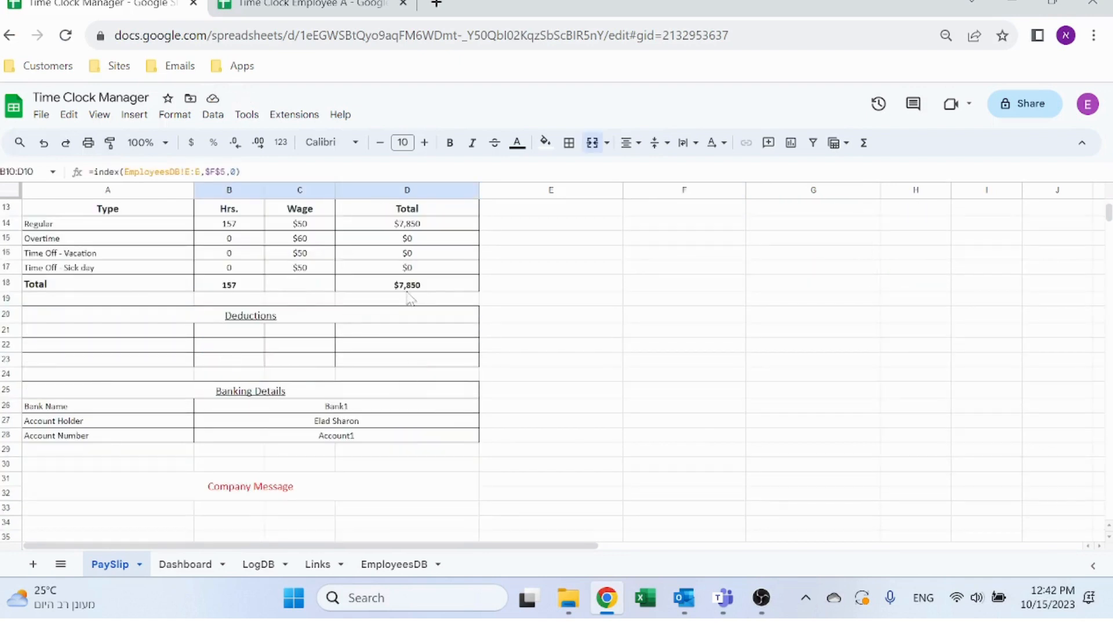
click(302, 226)
click(228, 226)
click(434, 227)
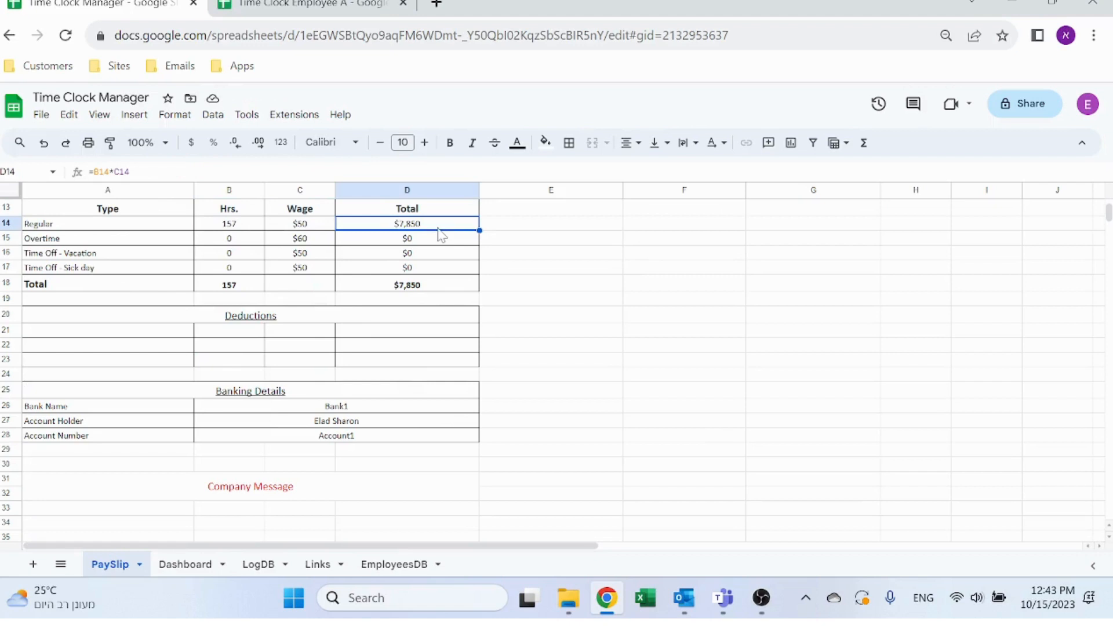
click(357, 407)
click(359, 434)
scroll(609, 368, up, 4)
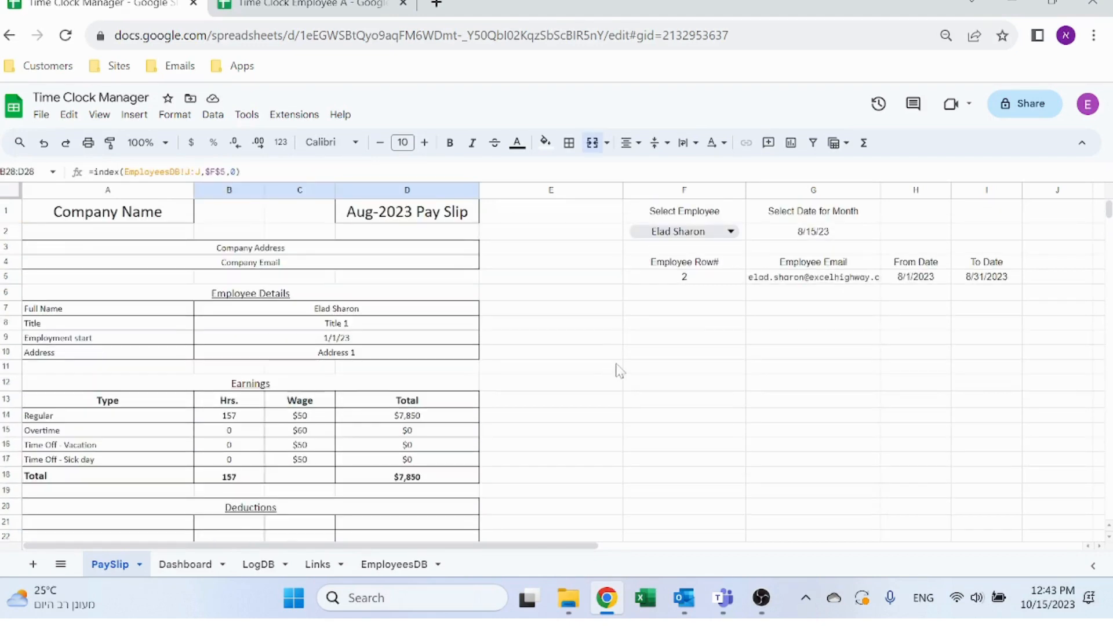
click(609, 366)
Set the pay slip's Select Date for Month cell to 7/1/23 and check the month title
click(852, 231)
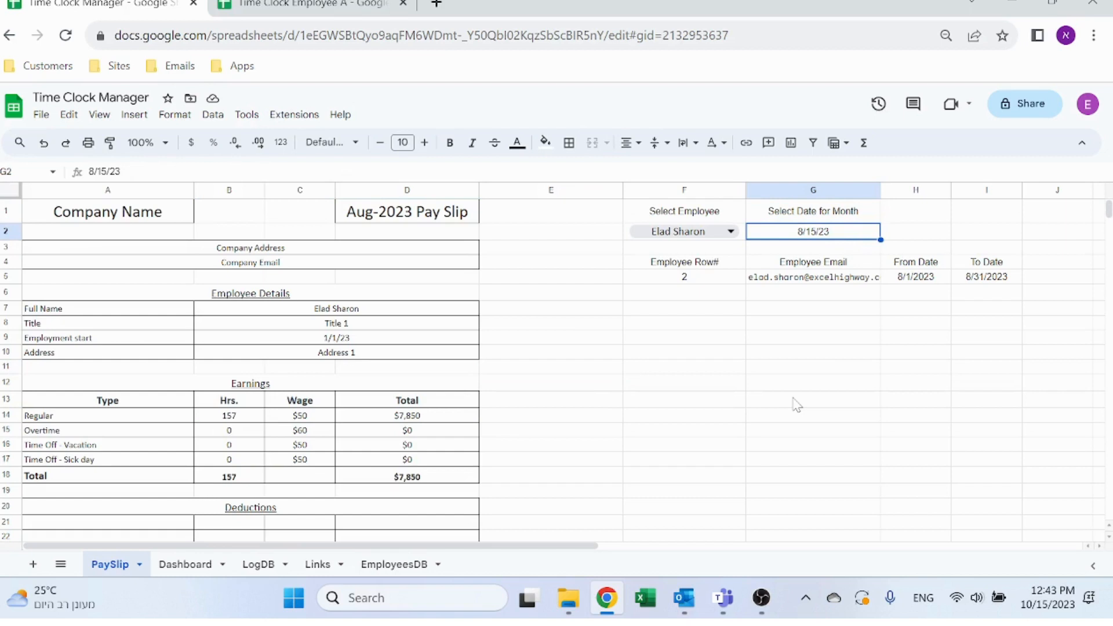
text(7/1/23)
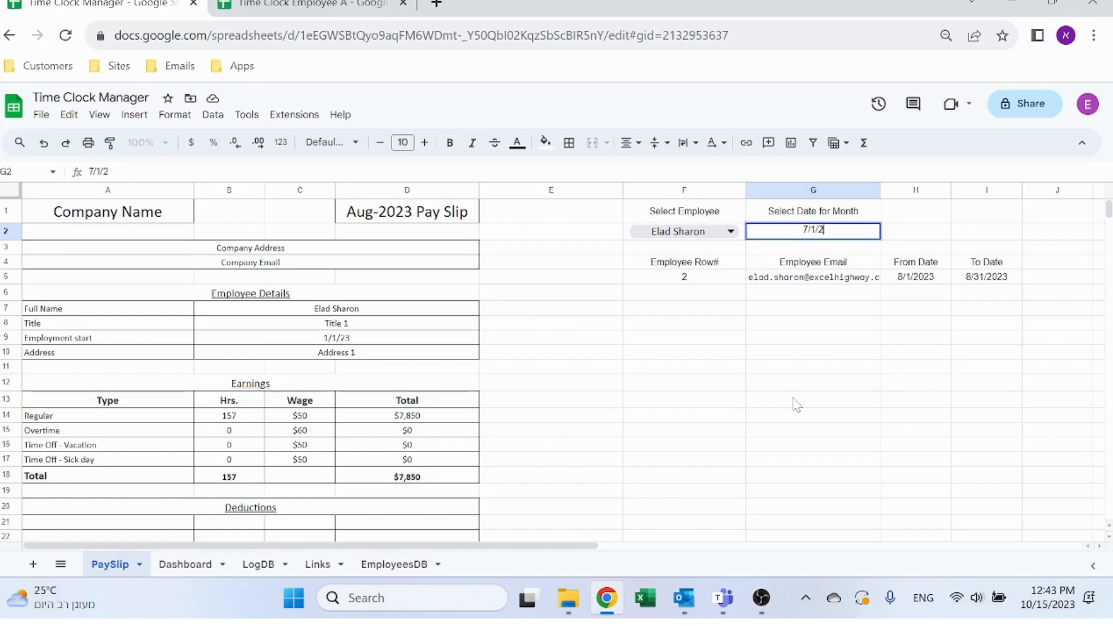
key(Return)
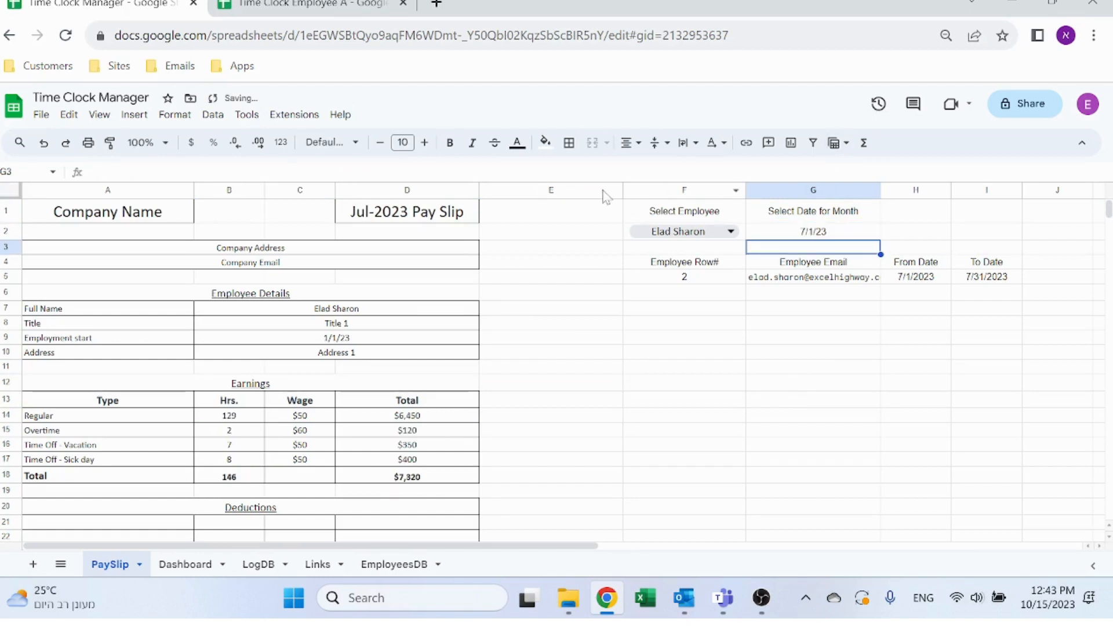
click(413, 212)
click(586, 308)
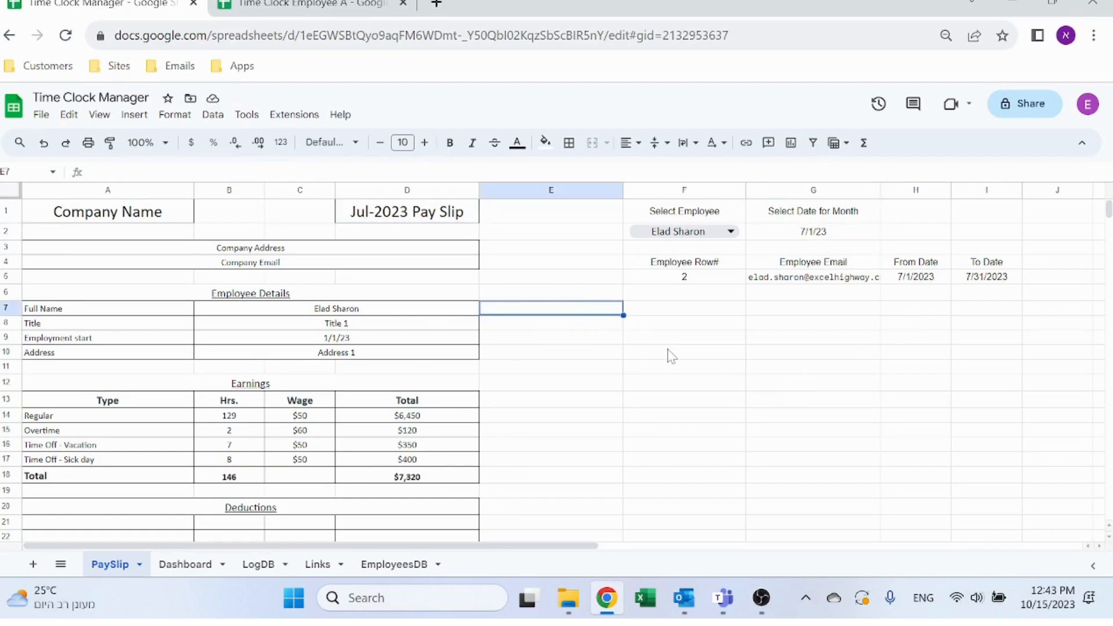
Inspect the MATCH formula in the Employee Row# cell F5 without changing it
click(721, 280)
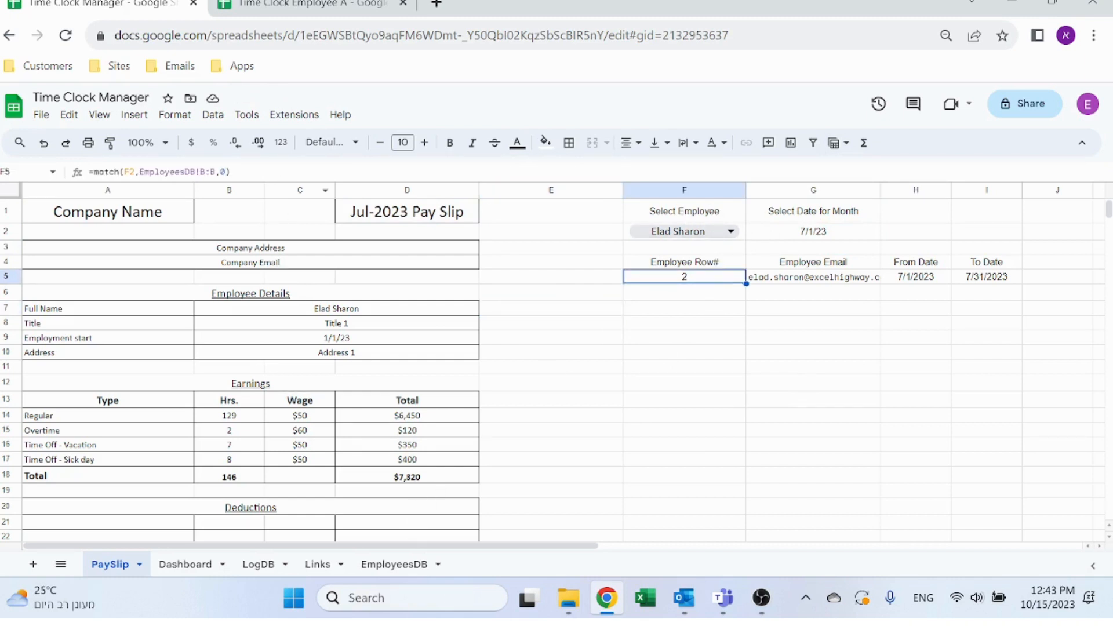
click(255, 172)
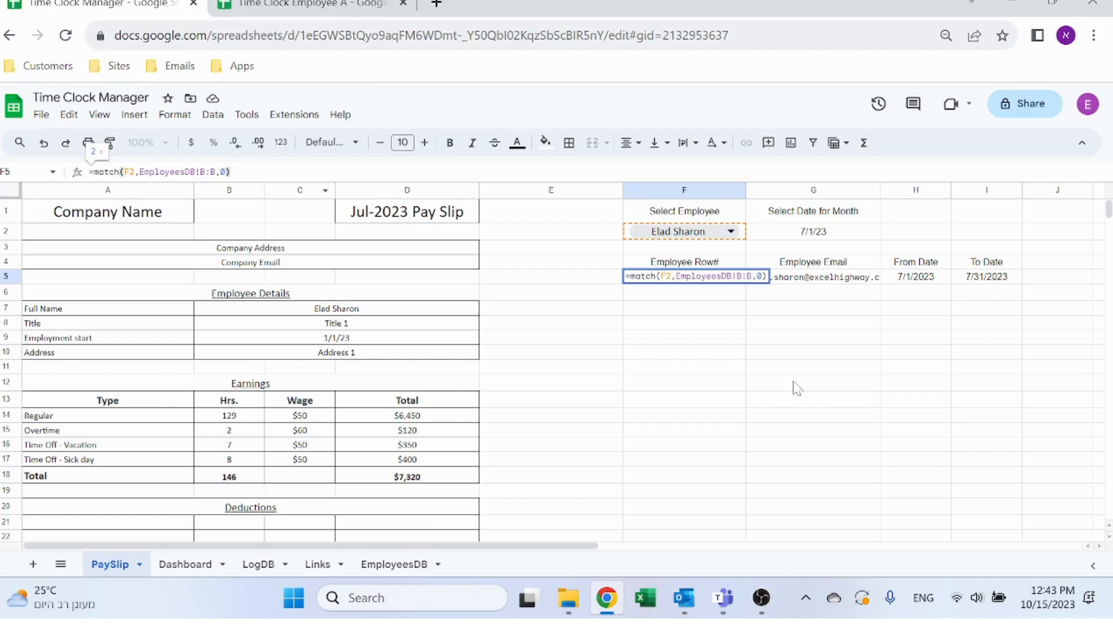
key(Escape)
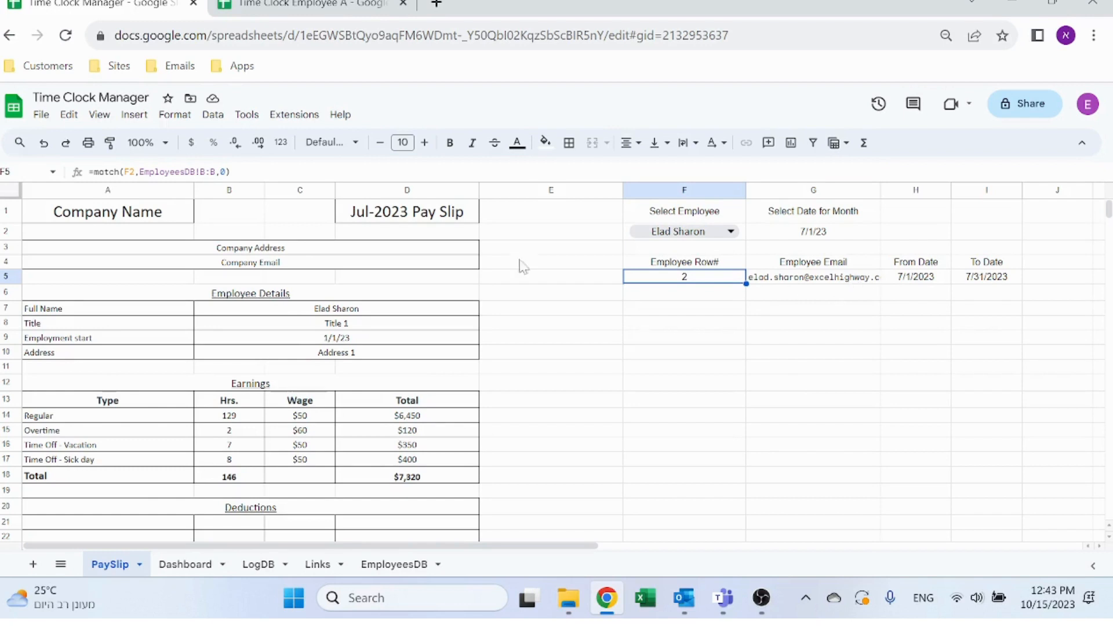
click(248, 172)
key(Escape)
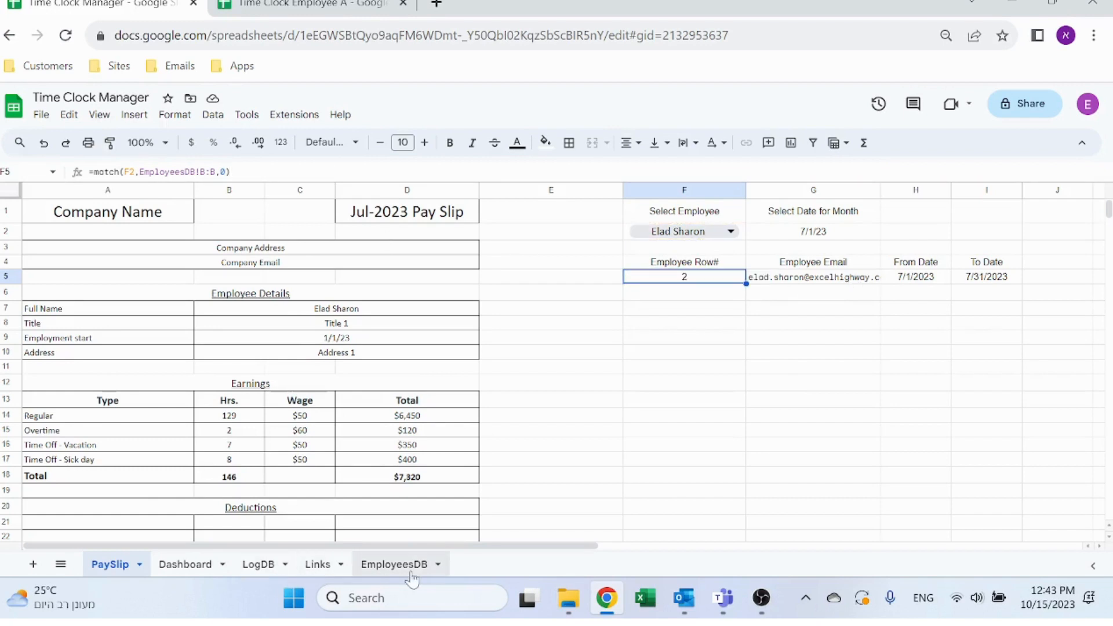
Check the Employee Email column on the EmployeesDB sheet, then return to the PaySlip sheet
click(381, 565)
click(104, 189)
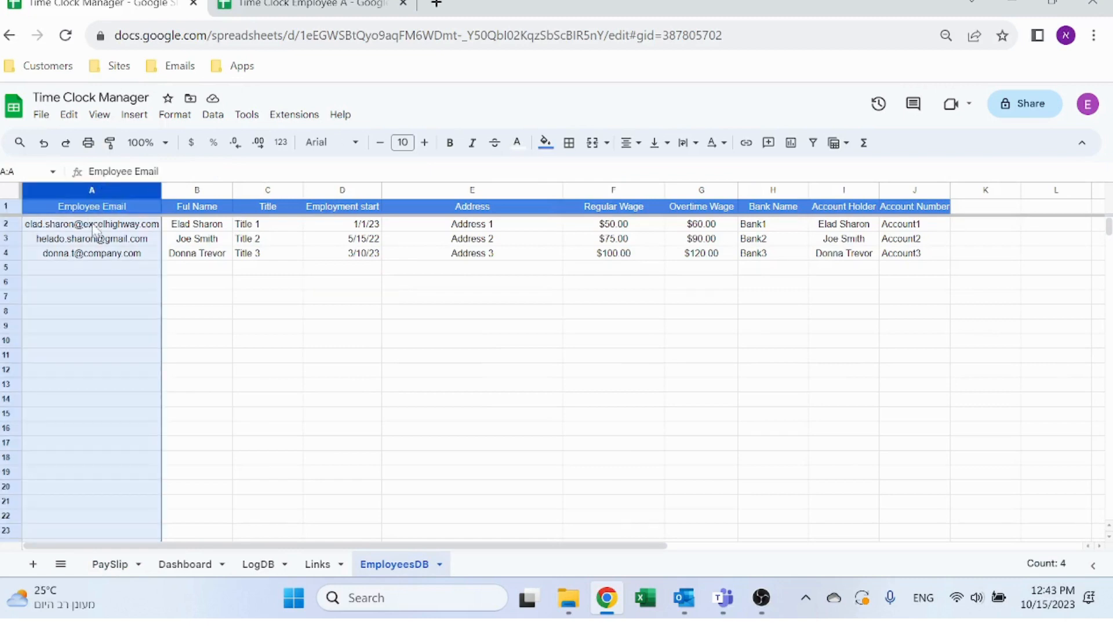
click(322, 313)
click(129, 566)
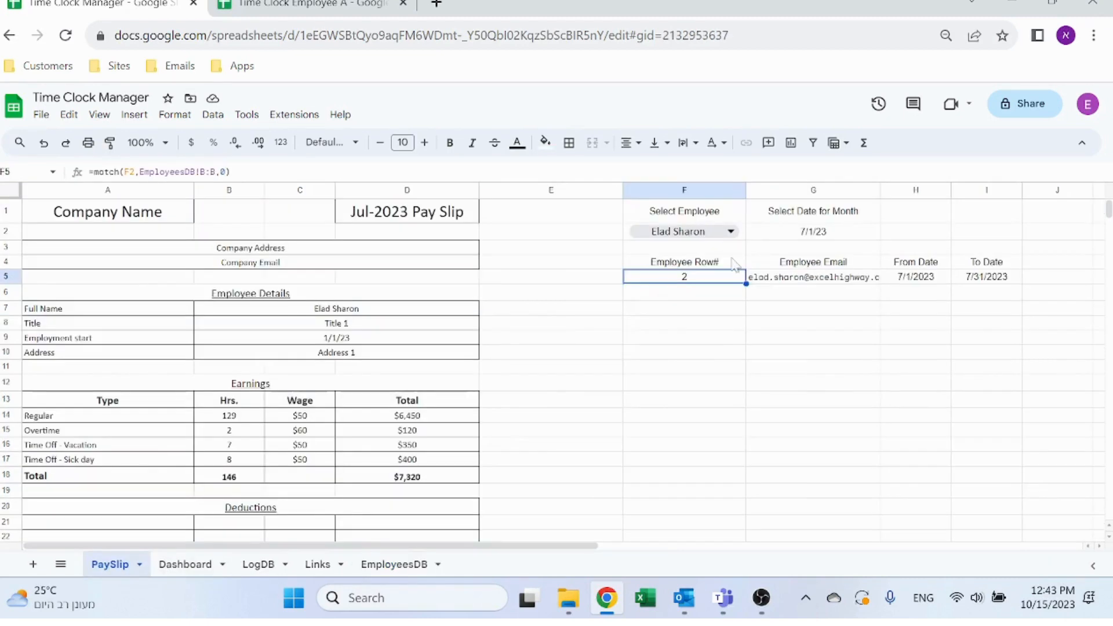
Inspect the INDEX formula in the Employee Email cell G5 and compare it with the EmployeesDB sheet
click(815, 277)
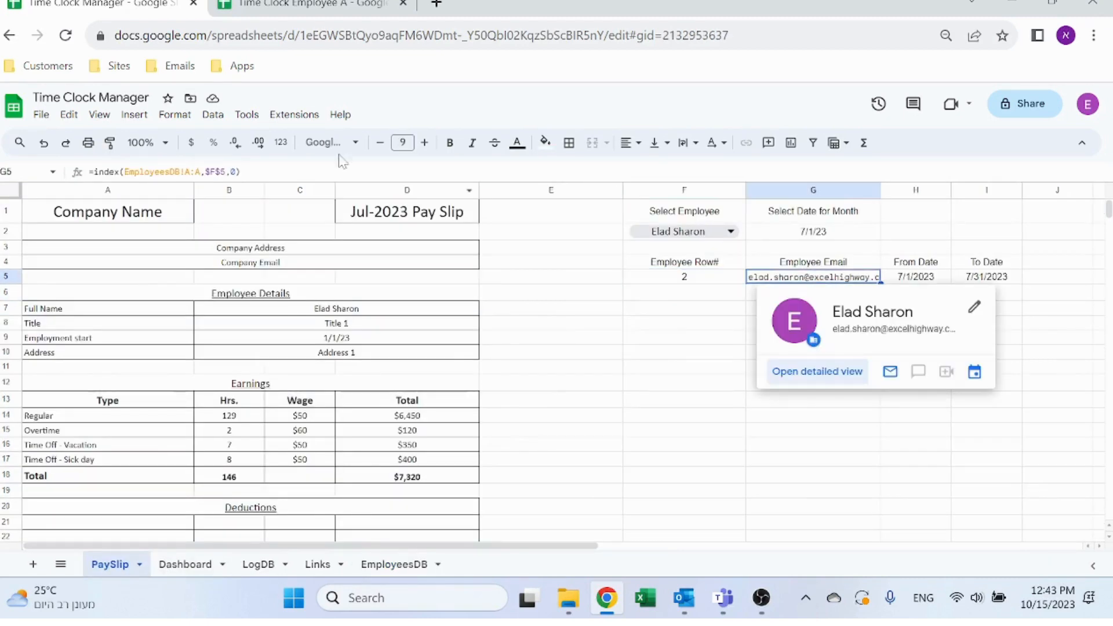
click(341, 172)
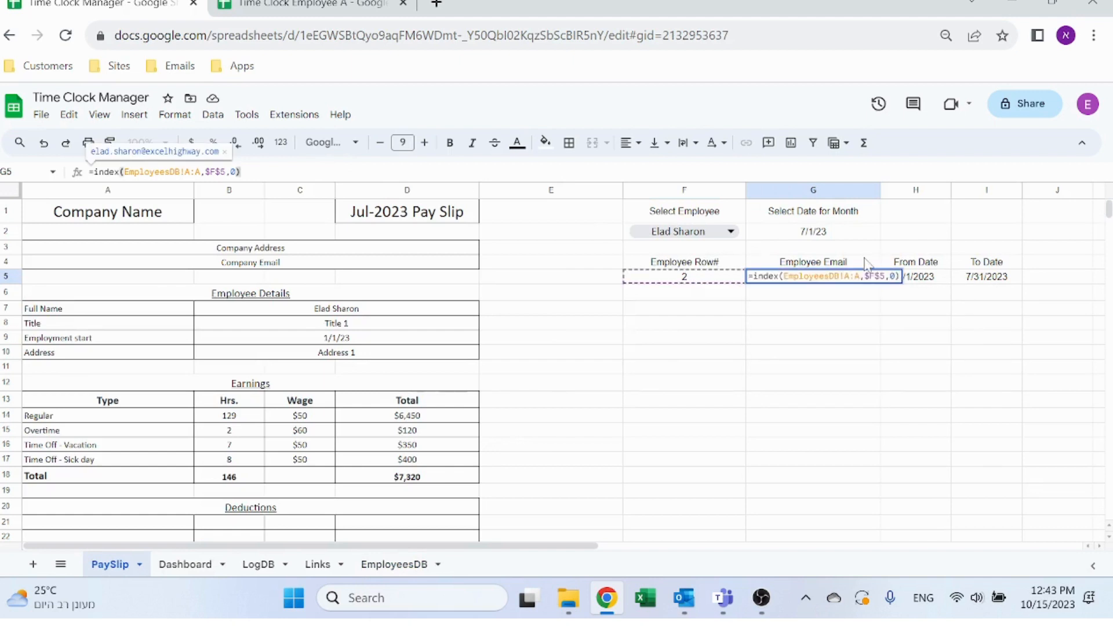
key(Escape)
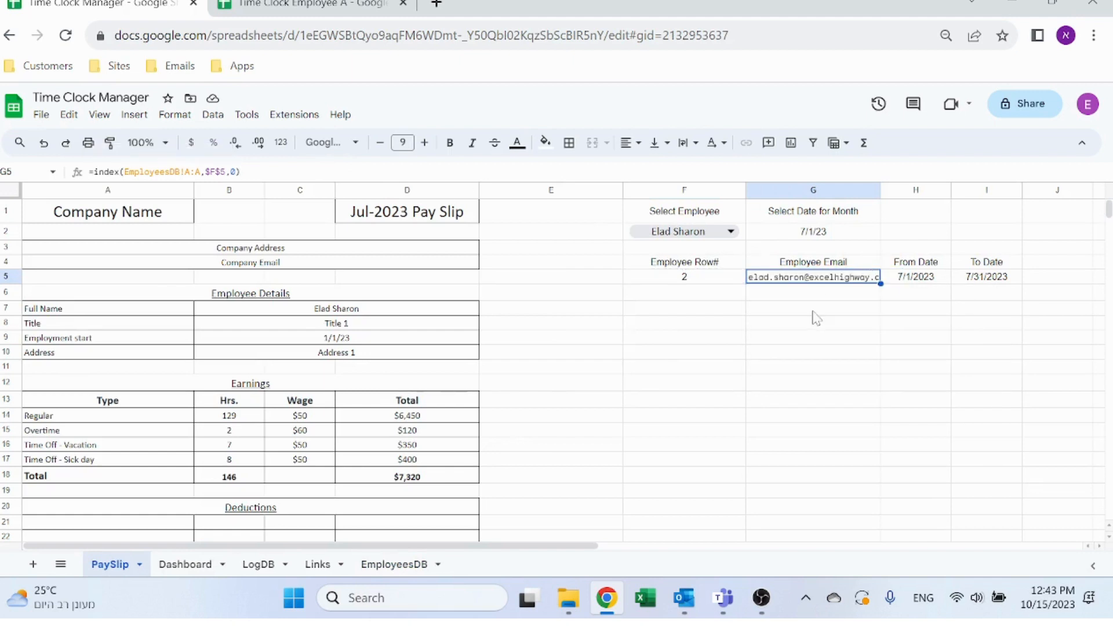
click(393, 565)
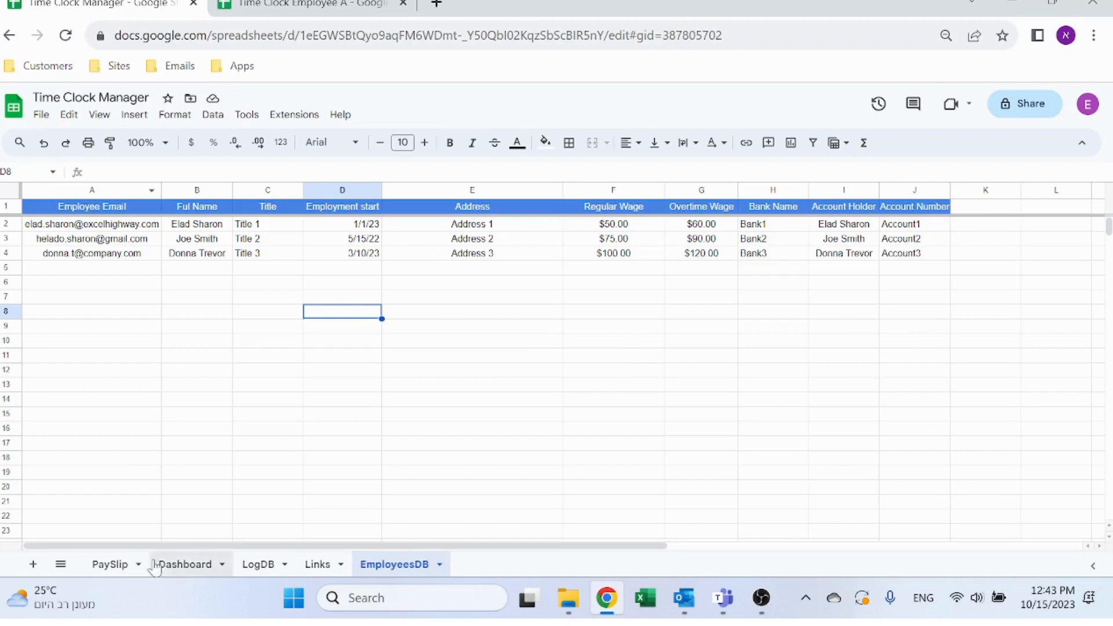
click(110, 565)
Inspect the DATE formula in the From Date cell and the EDATE formula in the To Date cell
click(931, 286)
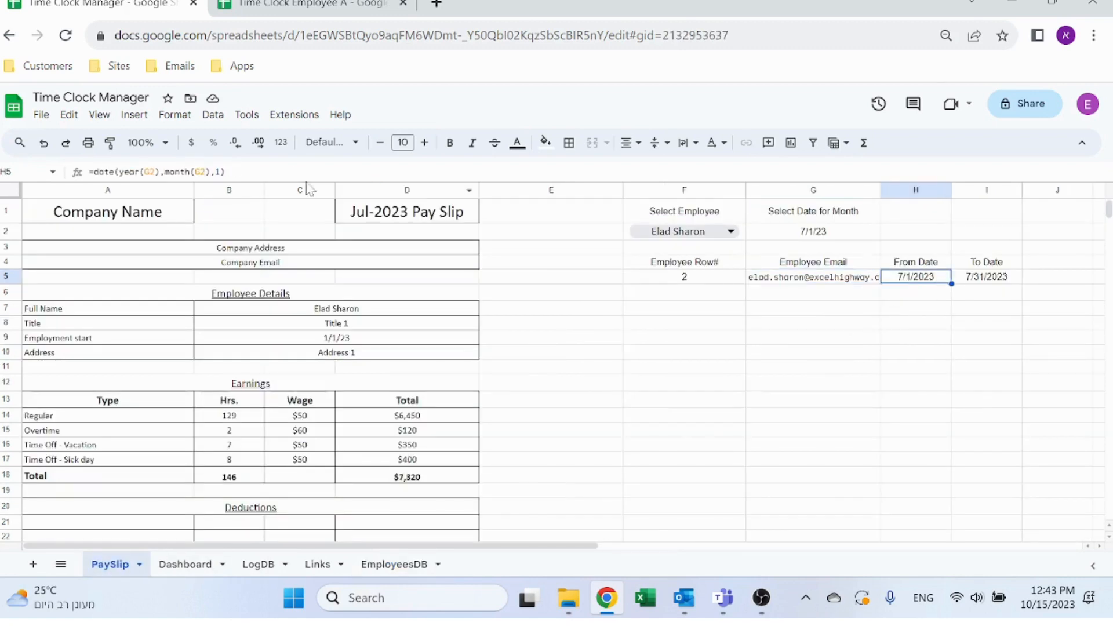
double_click(934, 280)
key(Escape)
click(1005, 282)
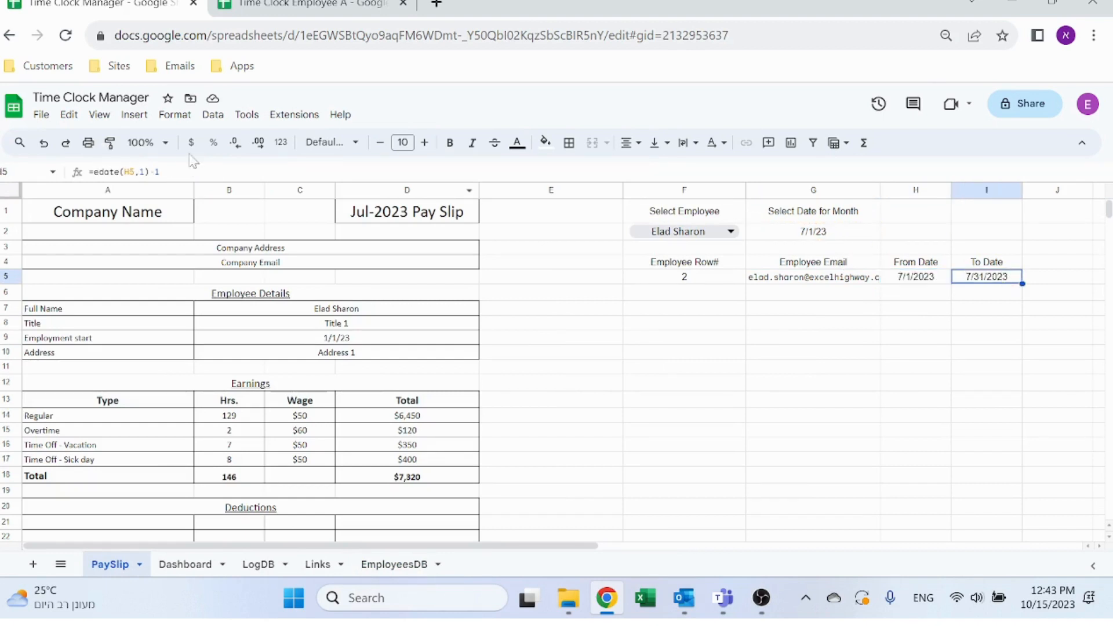
double_click(1005, 282)
key(Escape)
Set the Select Date for Month cell to 7/15/02
click(846, 237)
text(7/)
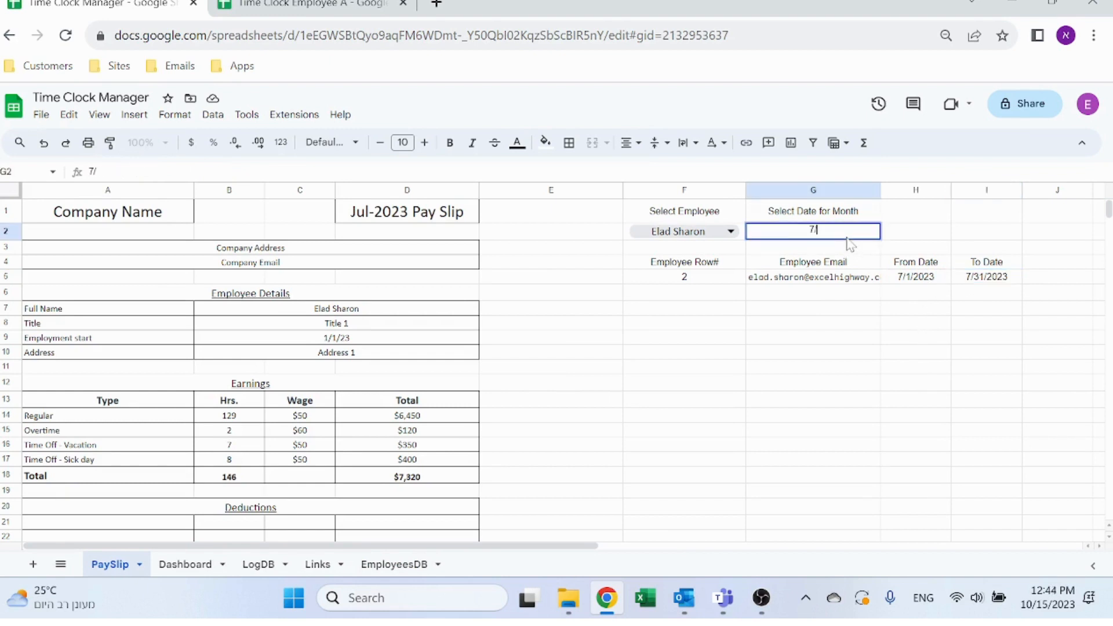
text(15/02)
key(Return)
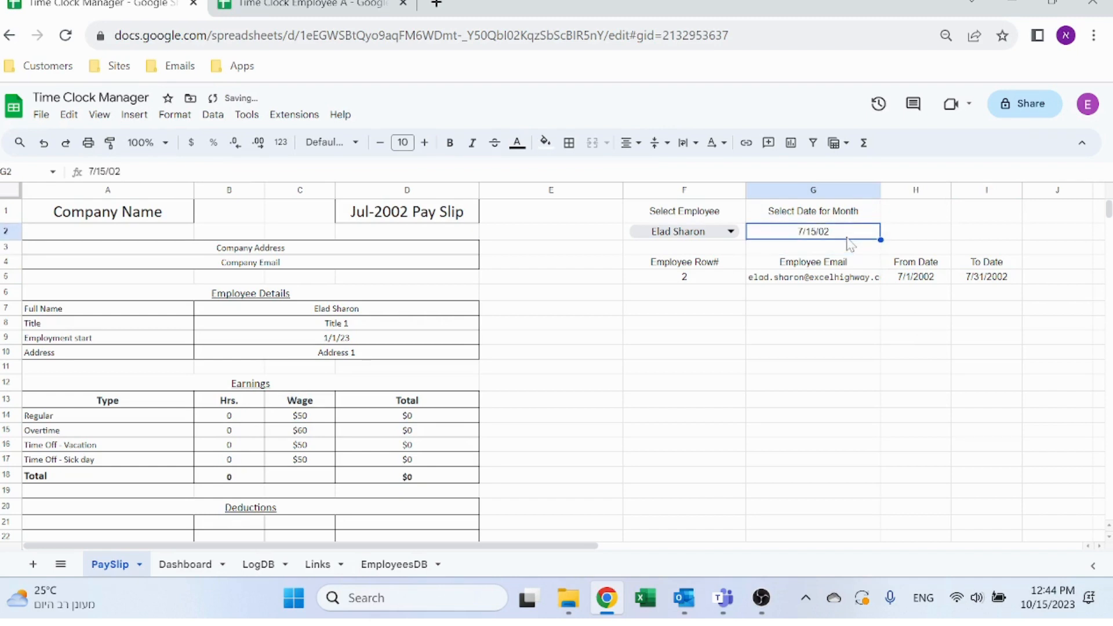
Set the Select Date for Month cell to 7/15/23 and check the From Date and To Date cells
text(7/15/23)
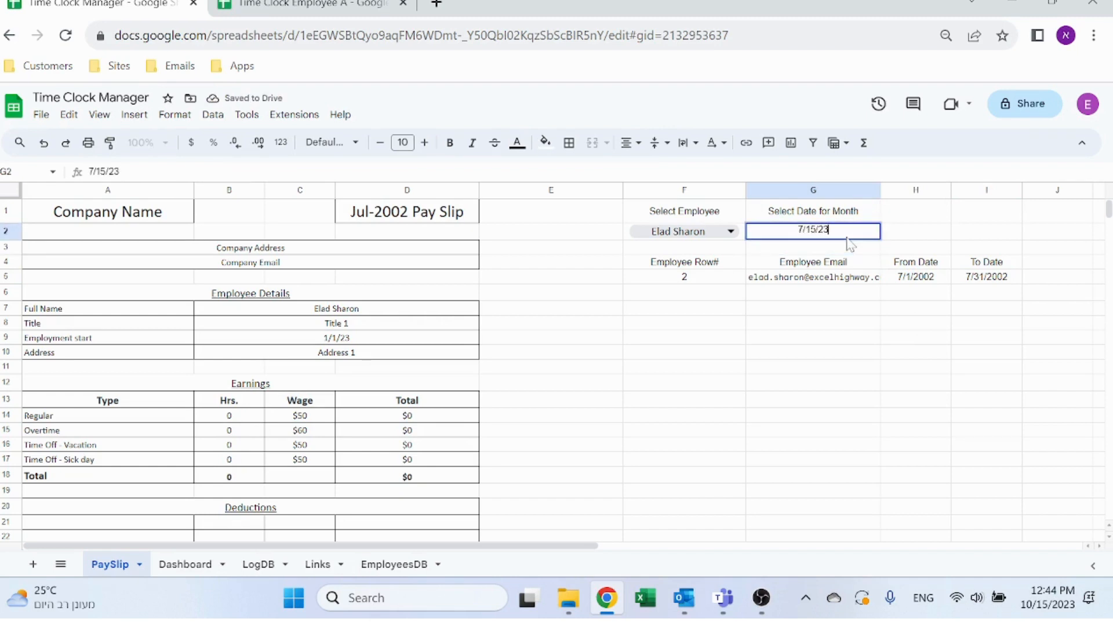
key(Return)
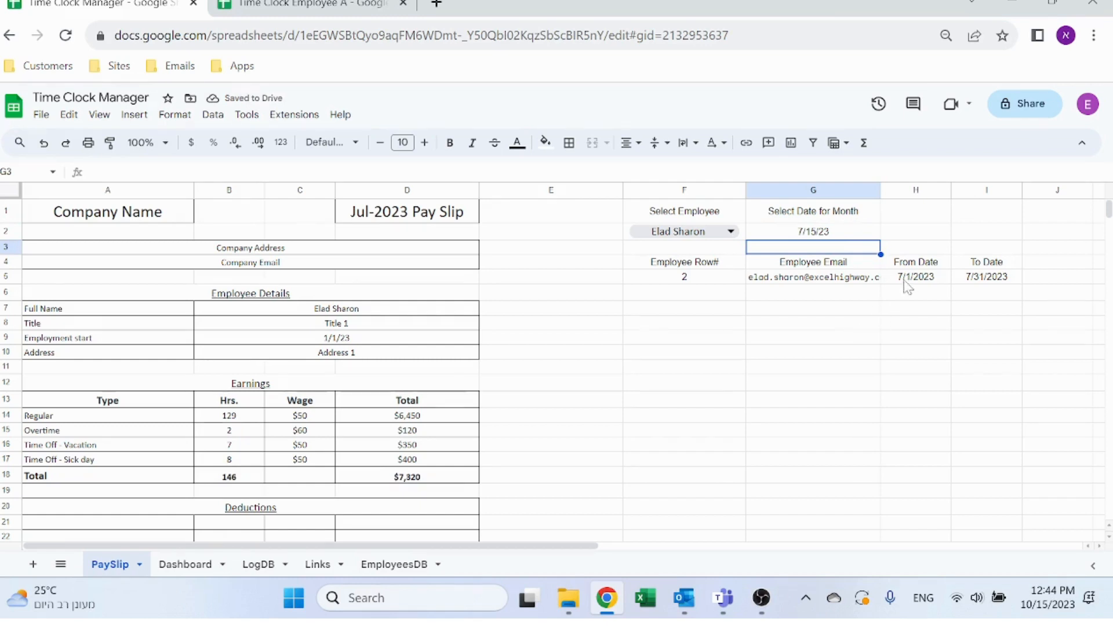
drag(922, 279, 962, 279)
click(944, 304)
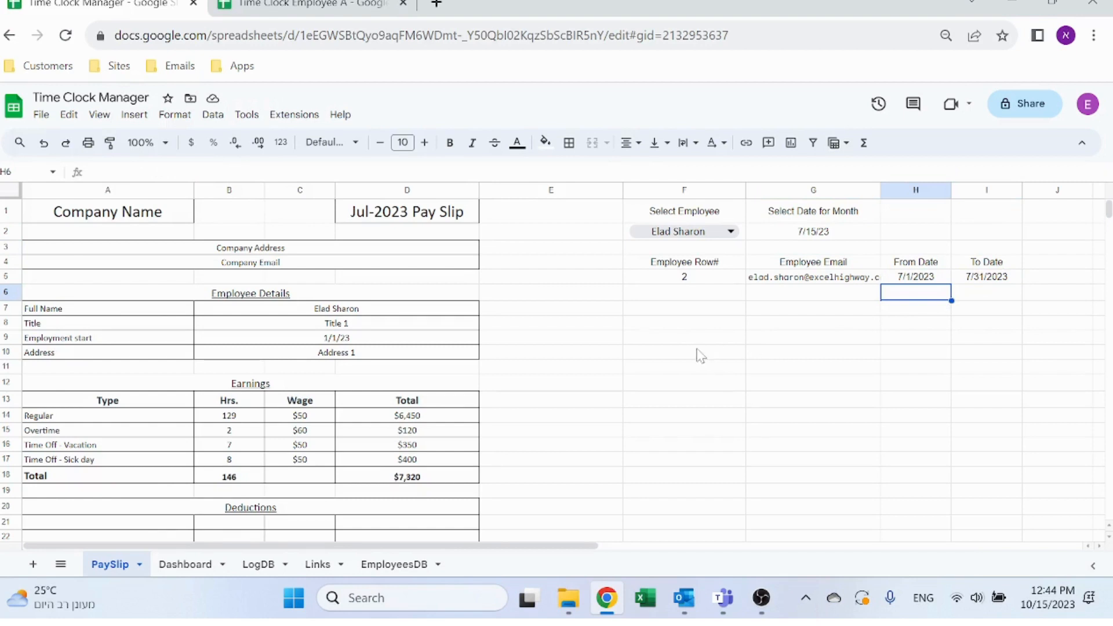
Inspect the TEXT formula in the pay slip title cell D1, including its month, year and " Pay Slip" parts
click(445, 218)
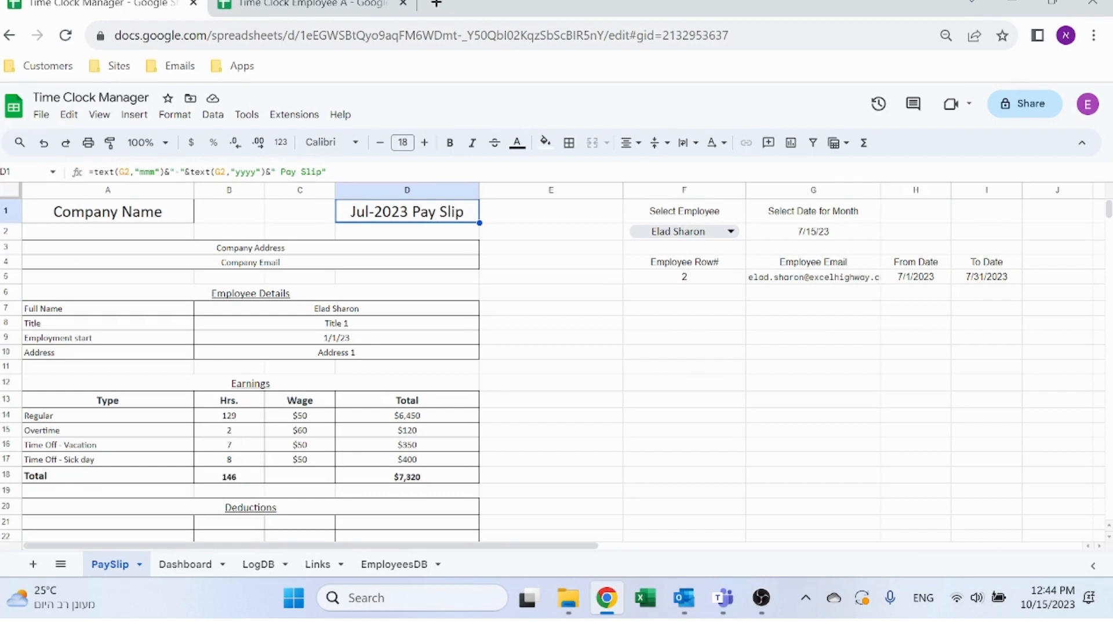
click(98, 171)
click(123, 171)
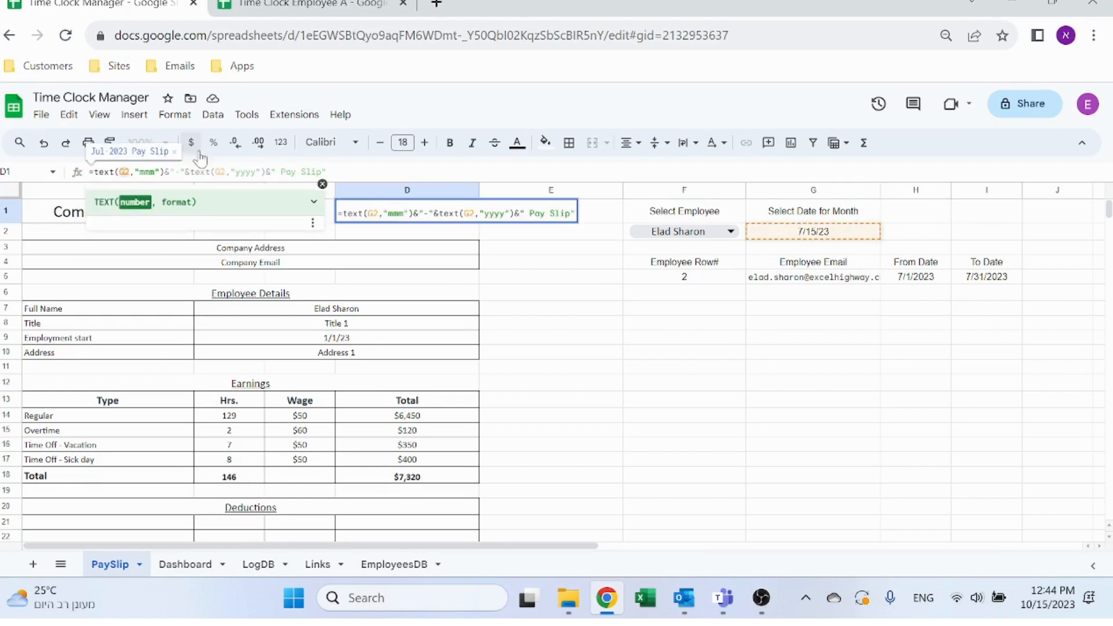
click(155, 172)
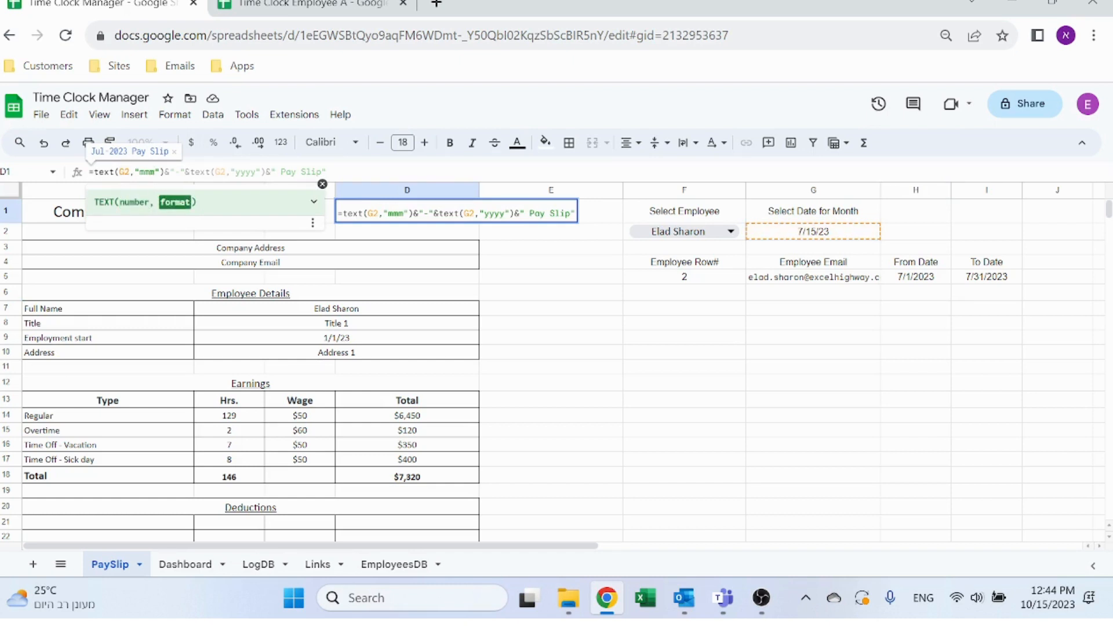
key(Escape)
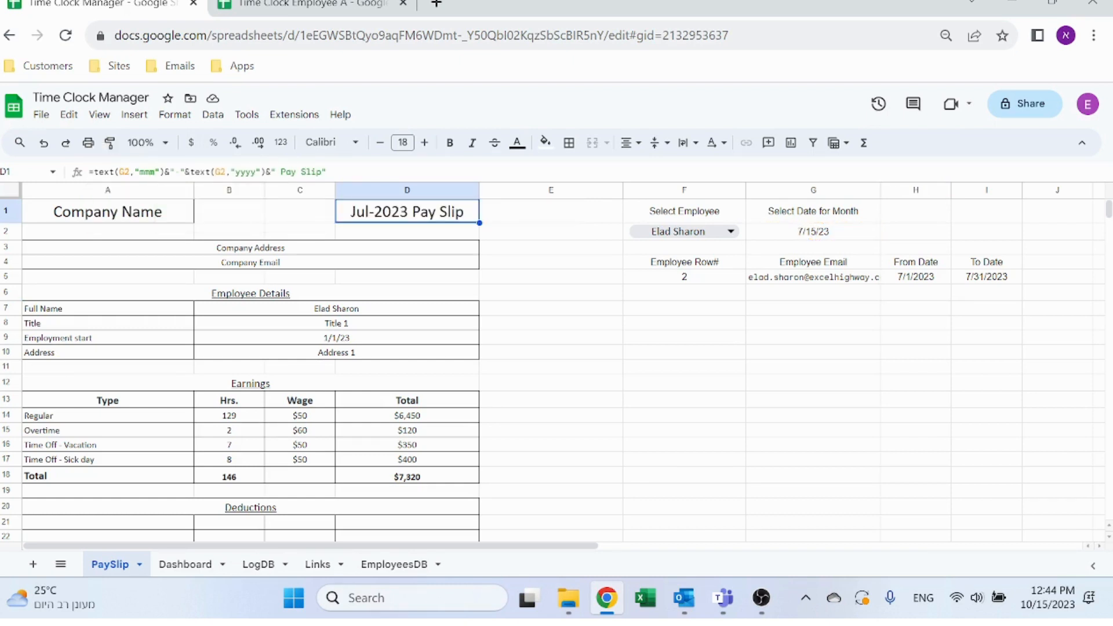
drag(165, 171, 190, 171)
key(Escape)
click(249, 172)
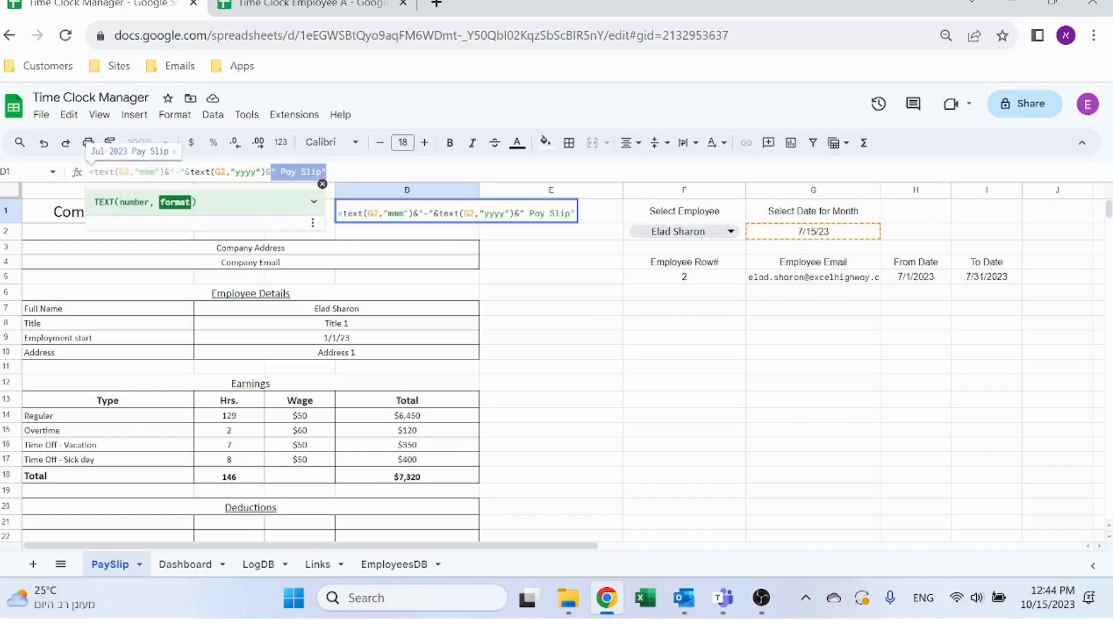
key(Escape)
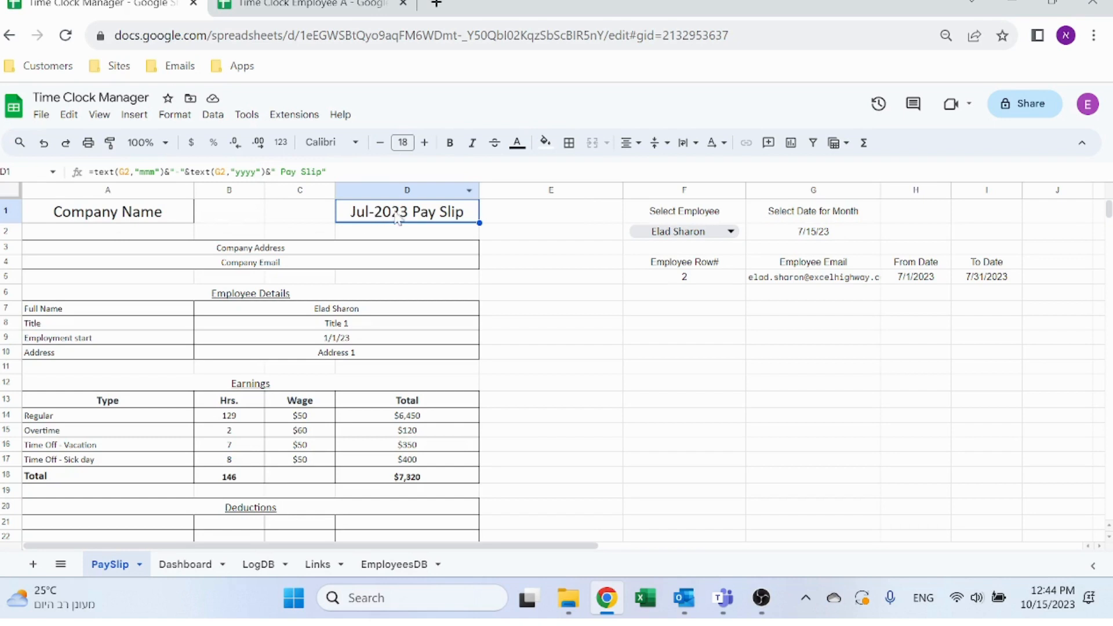
Set the Select Date for Month cell to 8/15/23
click(863, 233)
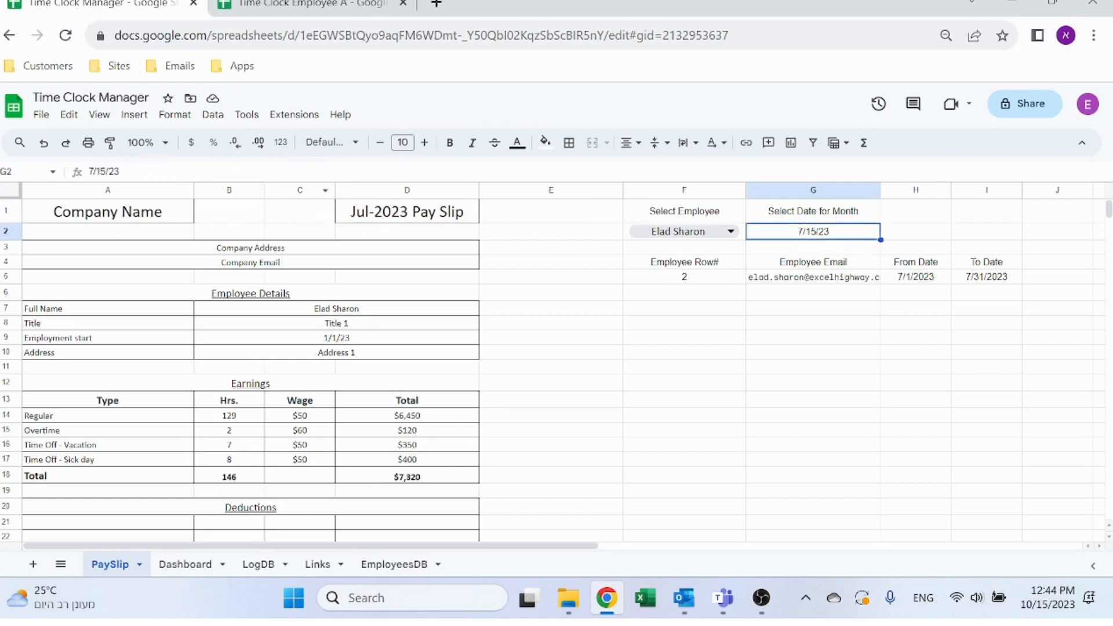
double_click(91, 171)
text(8)
key(Return)
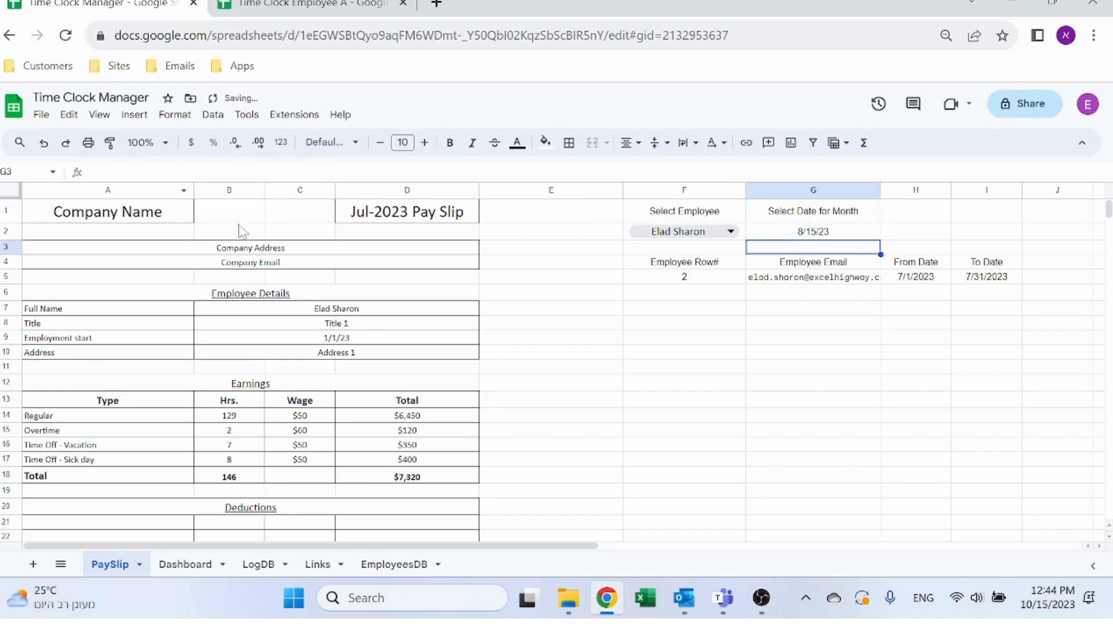
click(639, 388)
Review the Company Address and Company Email cells in the pay slip header
click(315, 253)
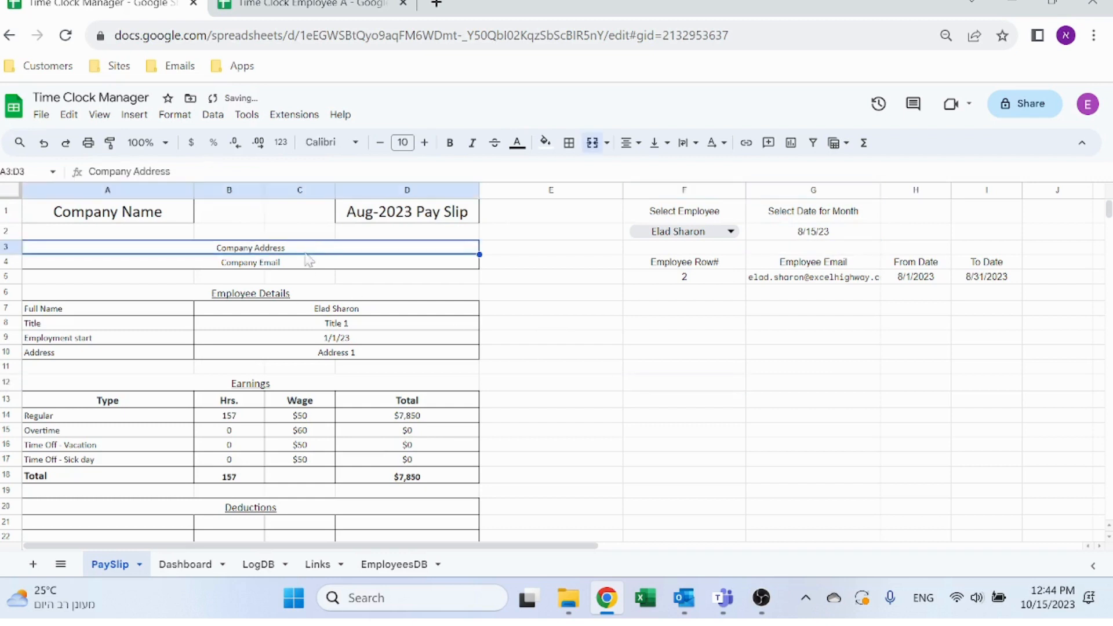
click(308, 266)
click(316, 254)
click(308, 266)
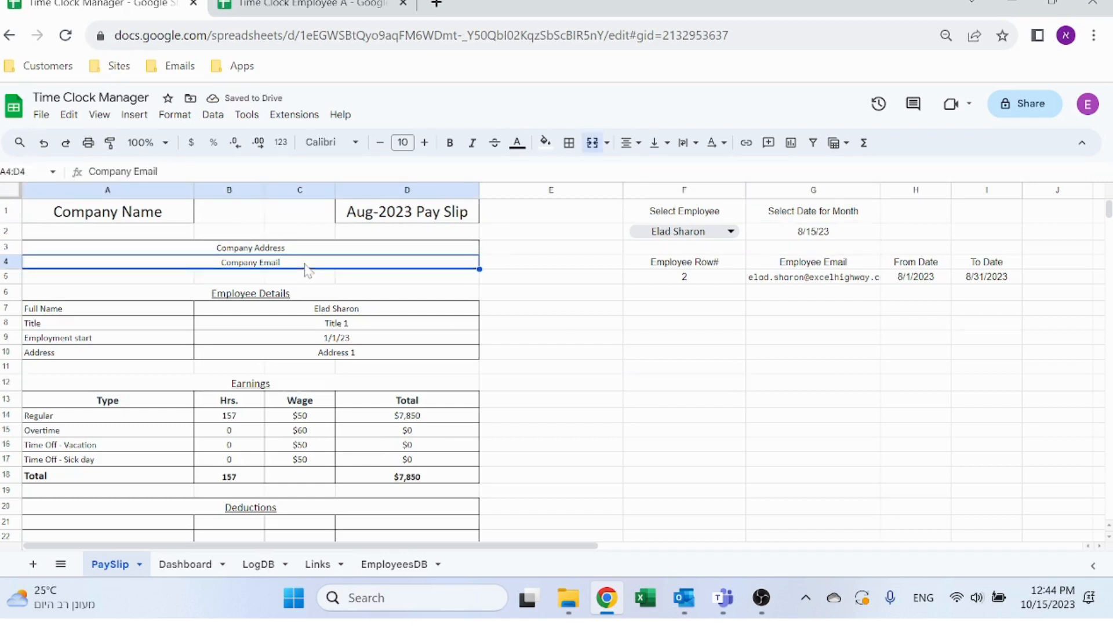
Inspect the formulas behind Full Name, Title, Employment start and Address in the Employee Details section
click(337, 312)
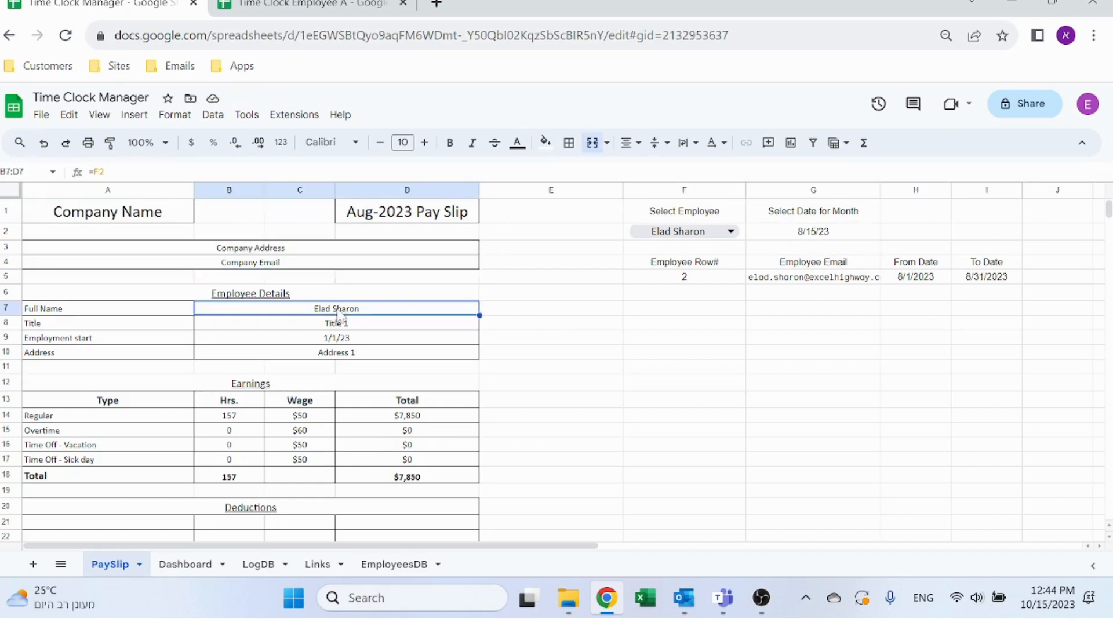
double_click(337, 313)
key(Escape)
click(361, 328)
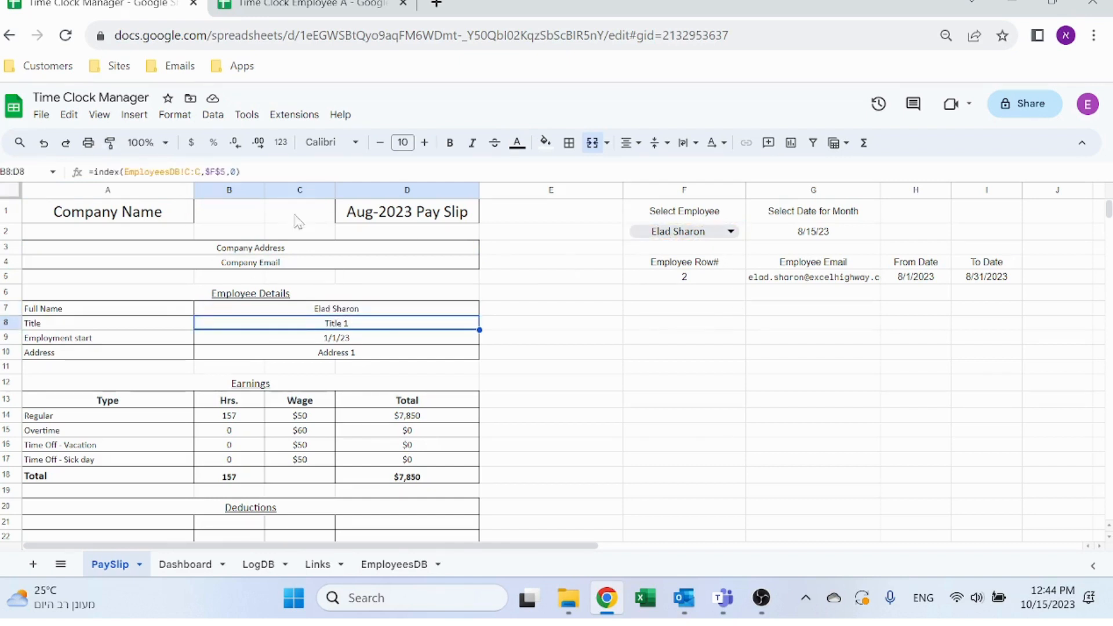
key(F2)
key(Escape)
click(384, 344)
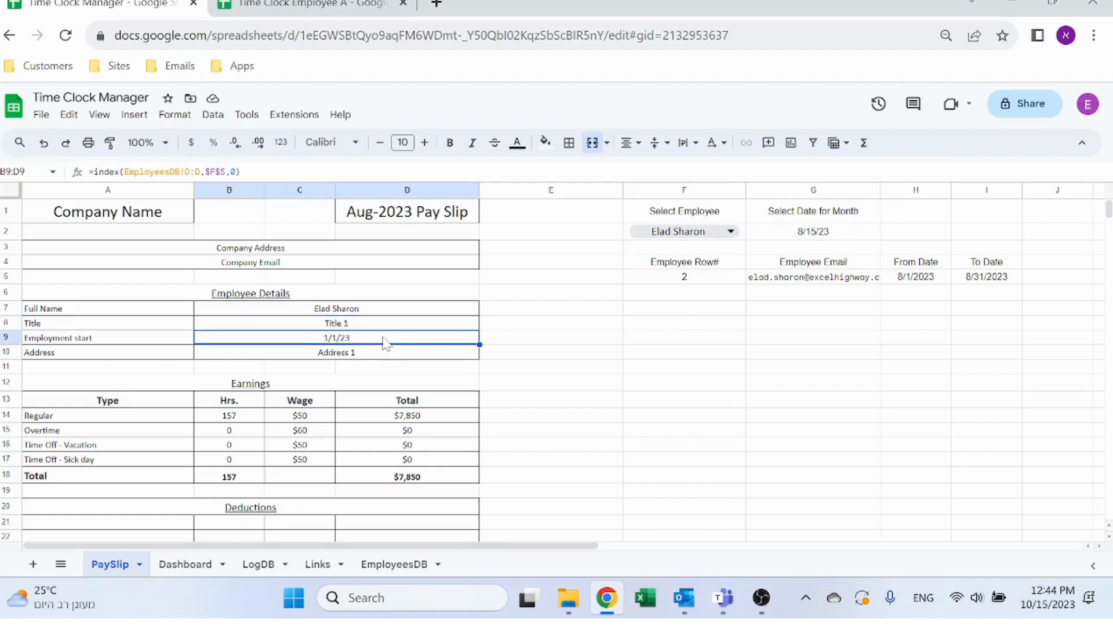
click(370, 356)
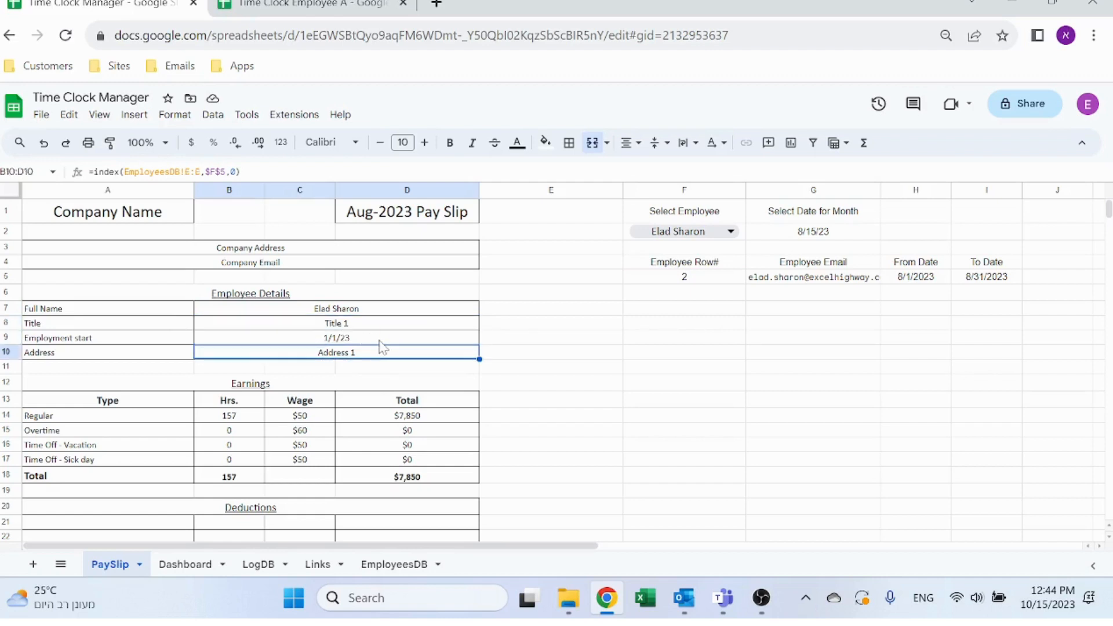
Inspect the SUMIFS formula in the Regular hours cell B14 and compare it with the hours, email and Clock In columns in LogDB
click(251, 421)
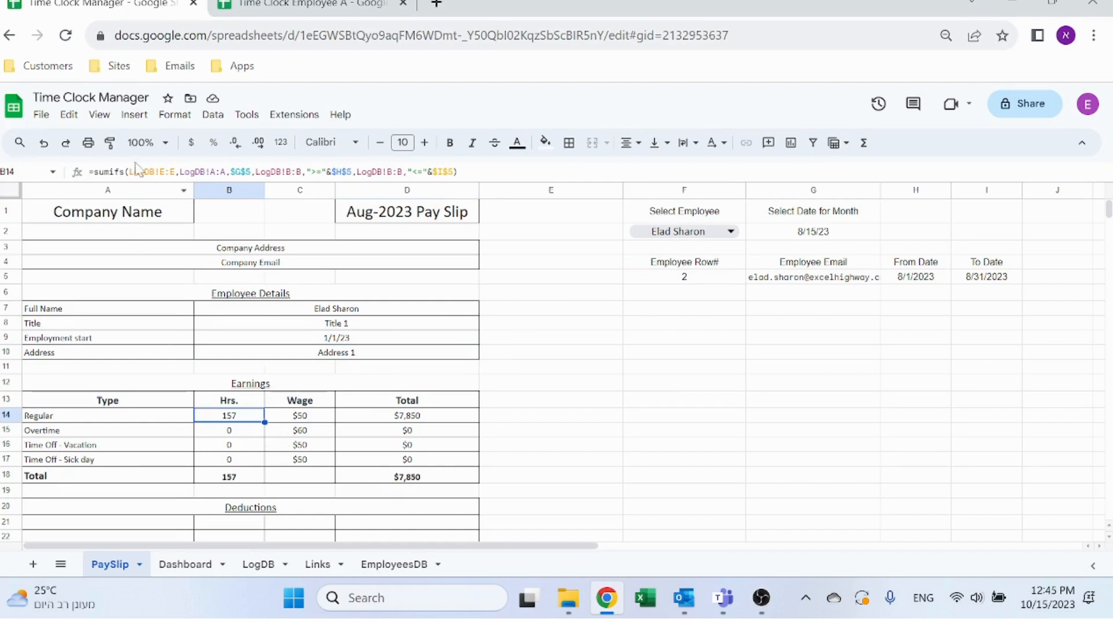
click(458, 172)
key(Escape)
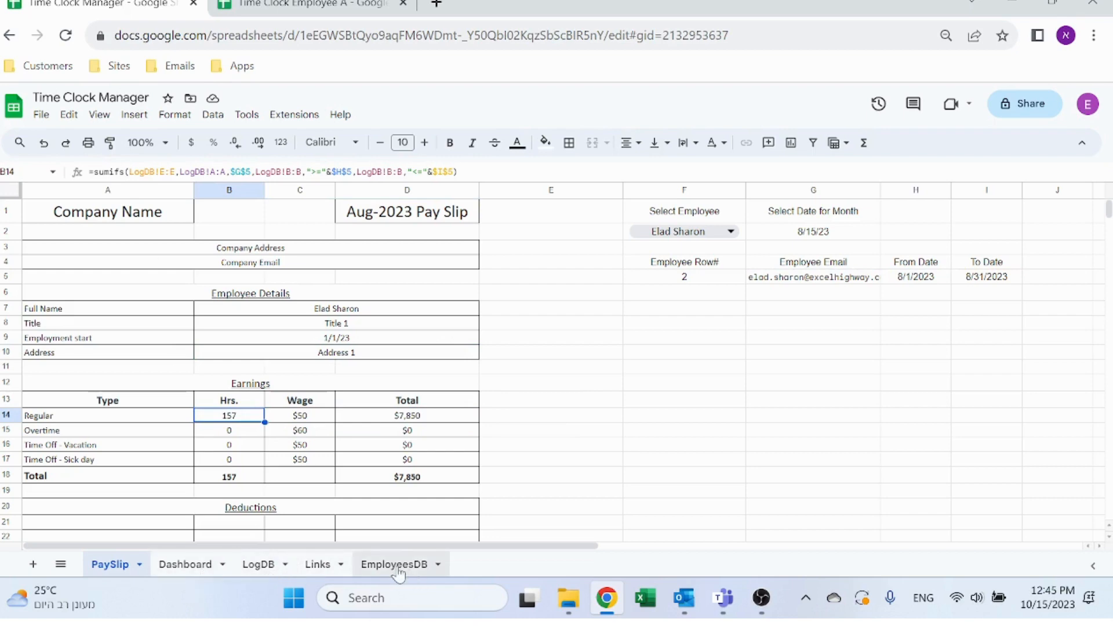
click(264, 571)
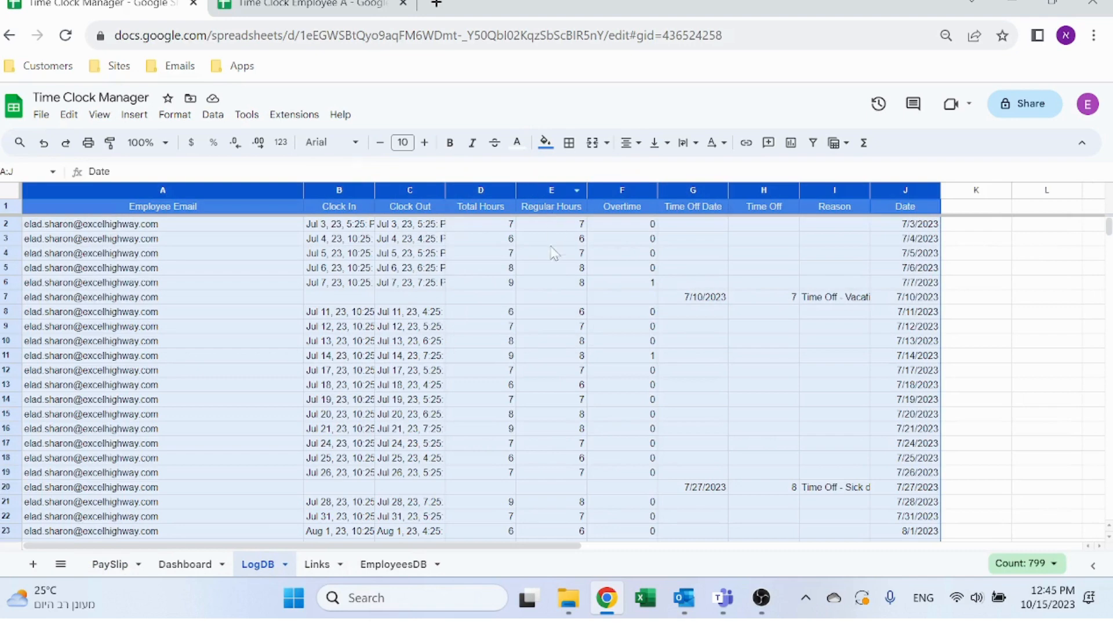
click(552, 190)
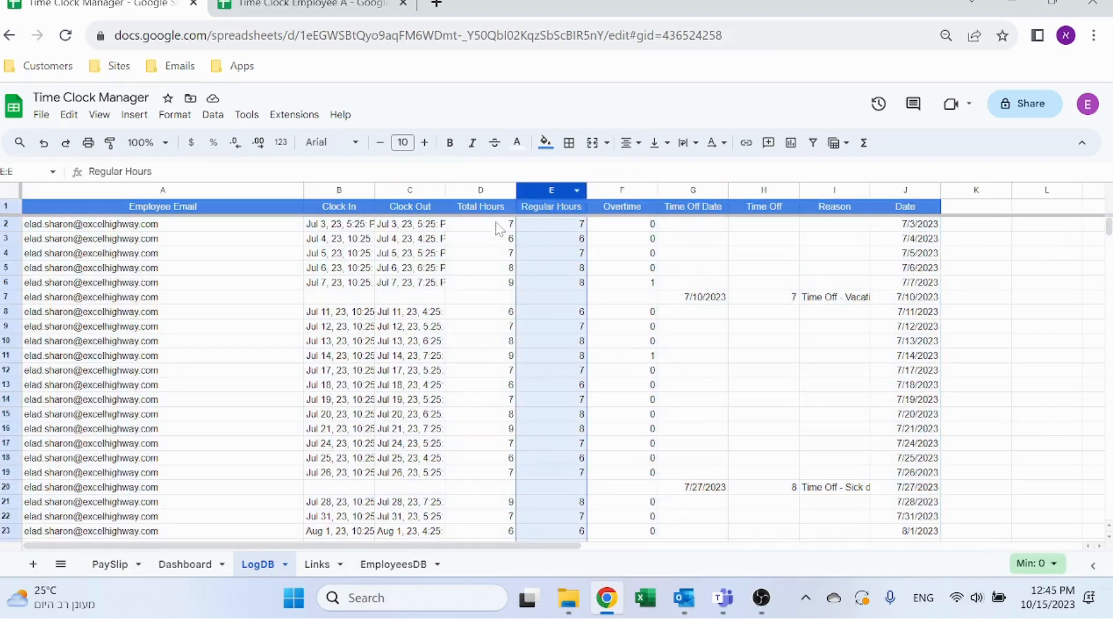
click(622, 190)
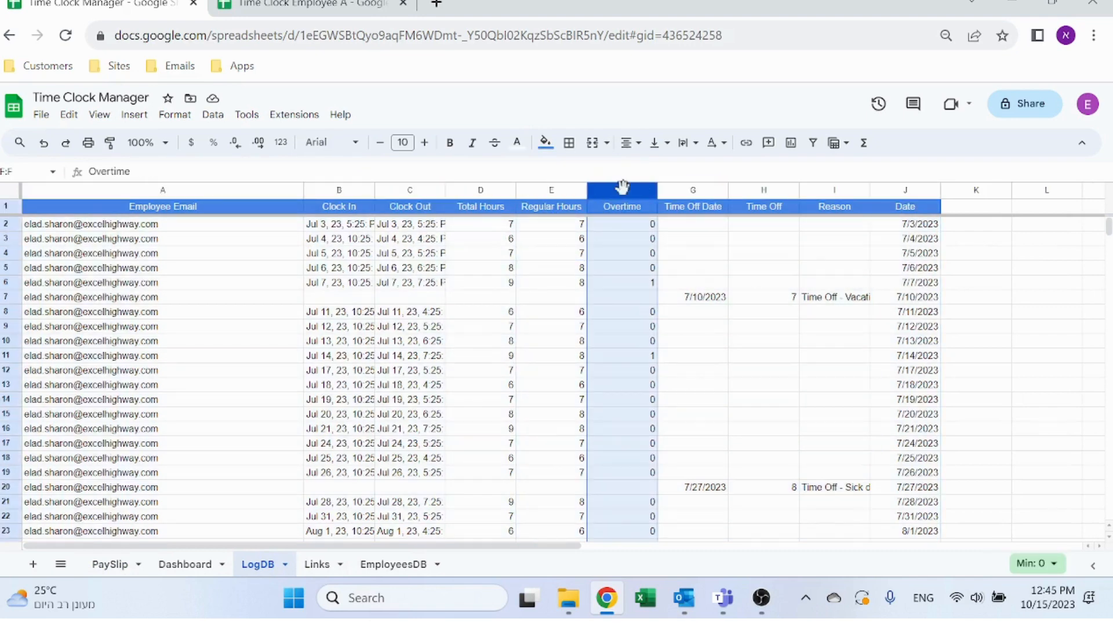
click(748, 190)
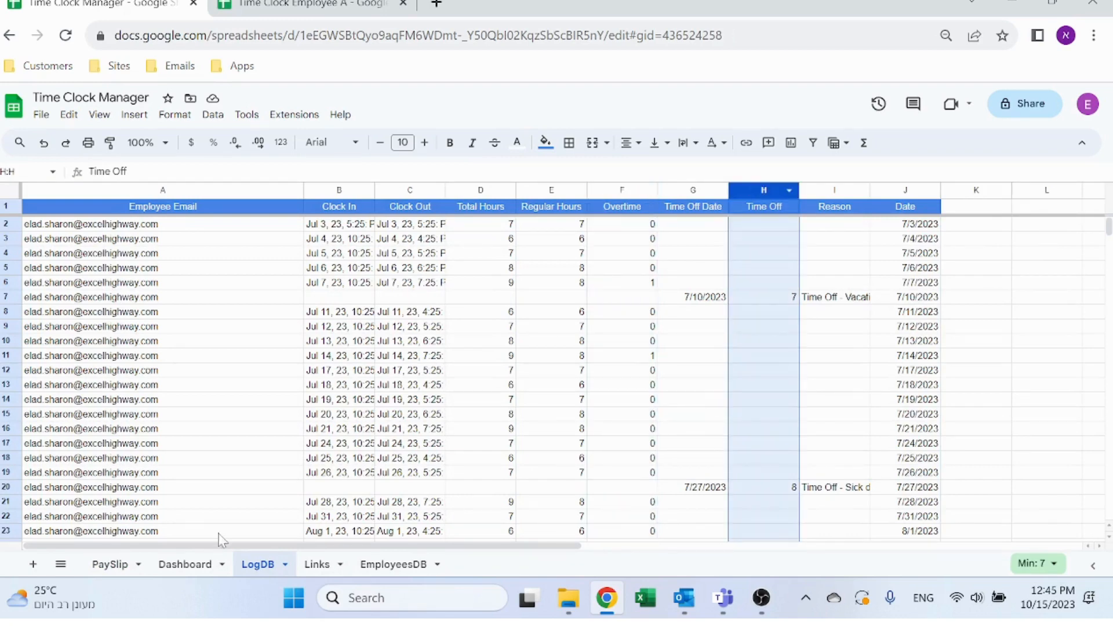
click(158, 191)
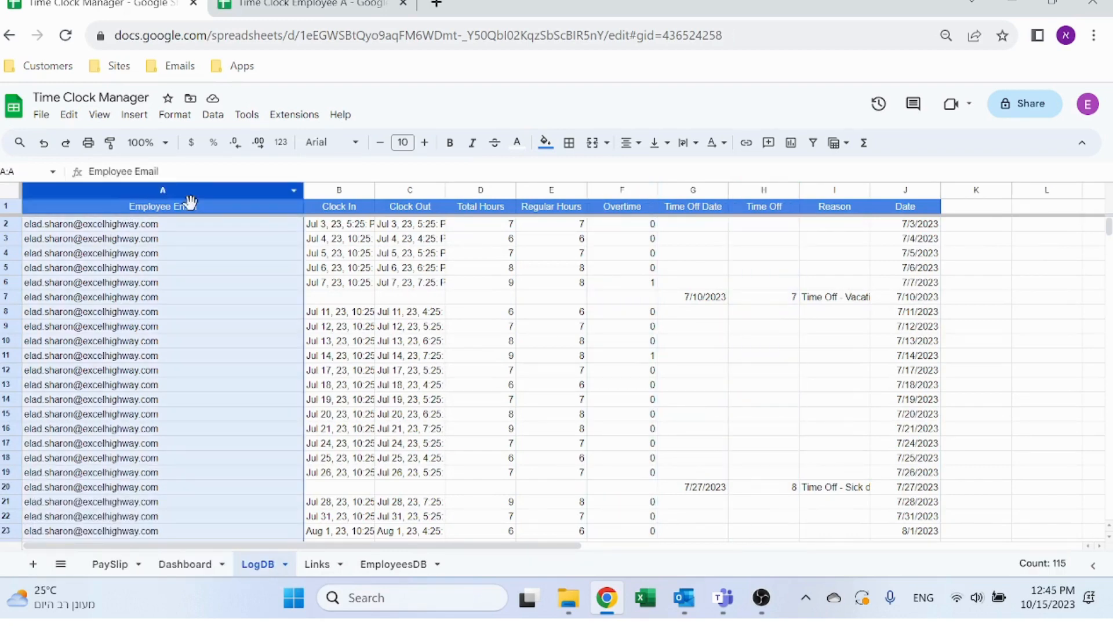
click(371, 190)
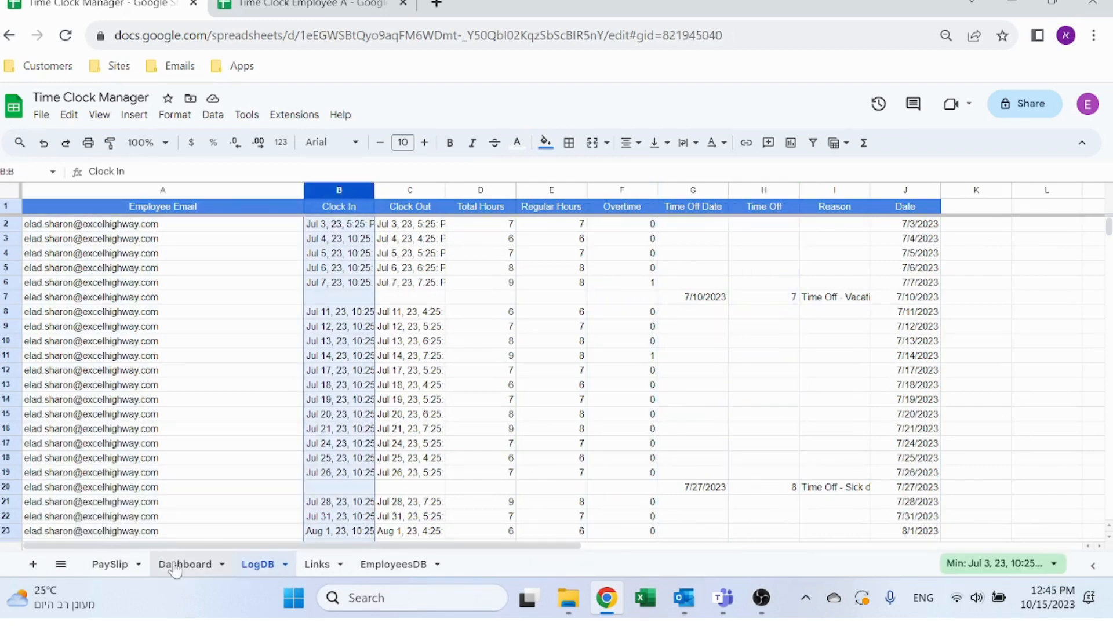
click(185, 564)
click(110, 564)
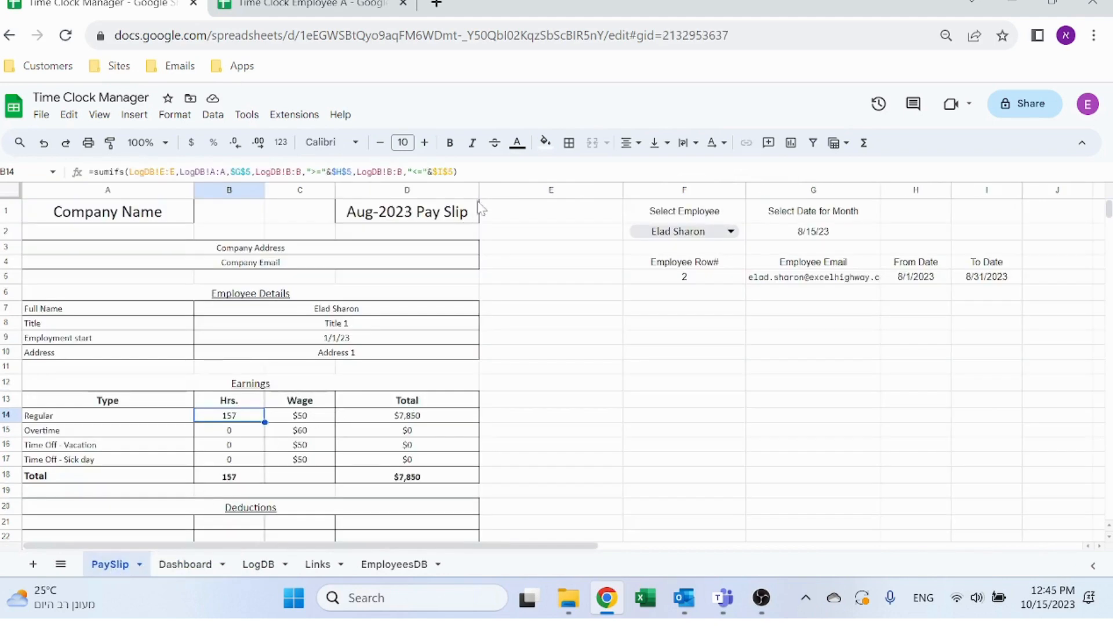
Examine each argument of the Regular hours SUMIFS formula, from the sum range through the email and date criteria
click(232, 172)
click(151, 173)
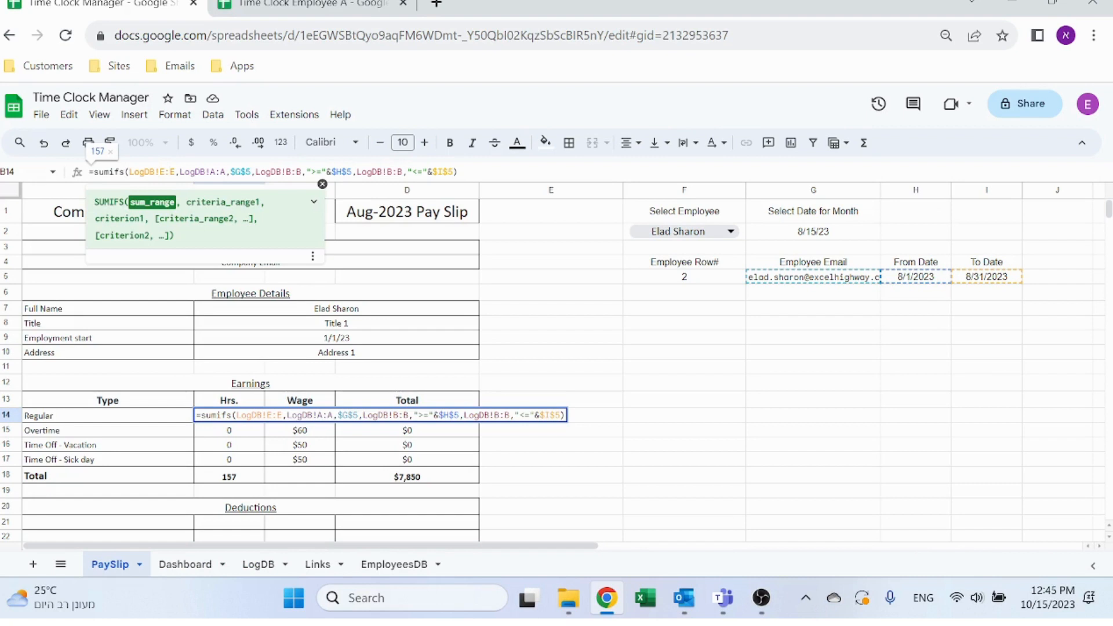
click(211, 172)
click(240, 172)
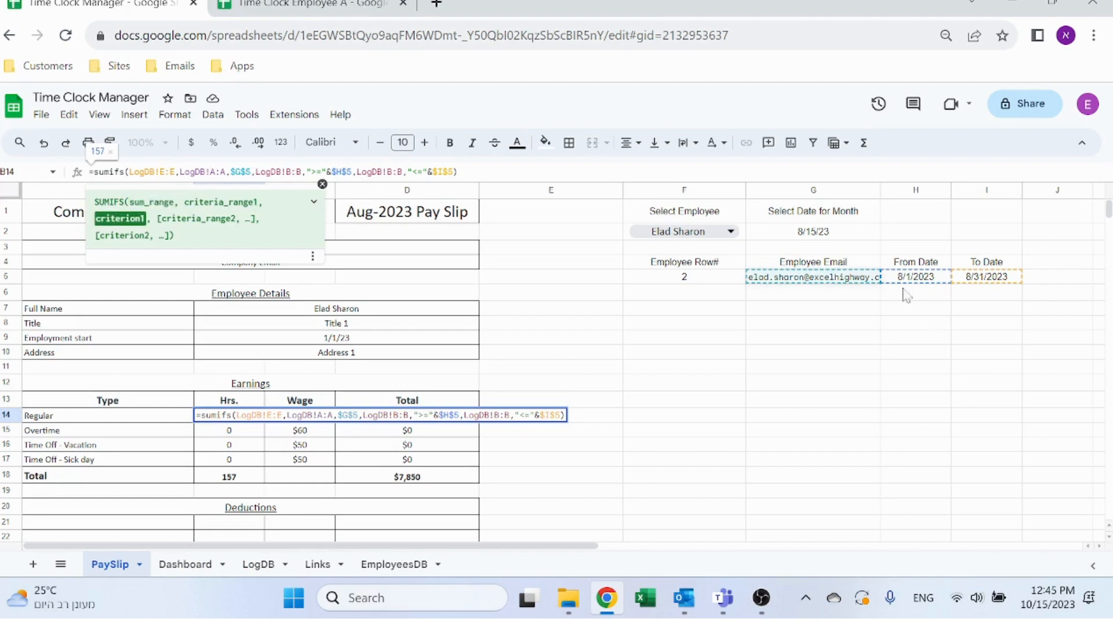
click(281, 172)
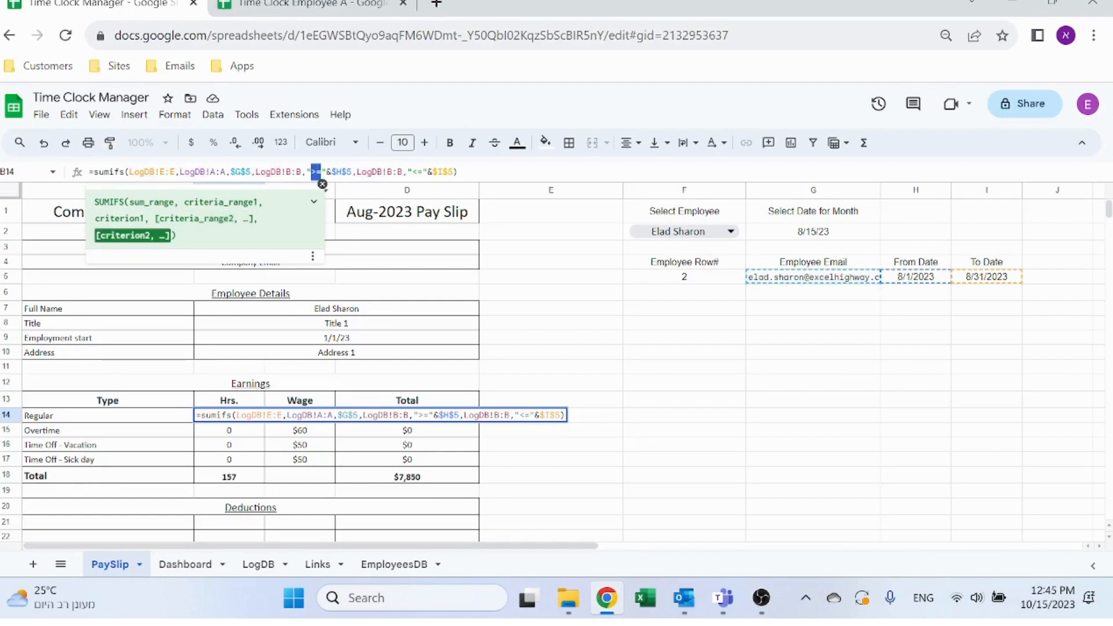
click(414, 172)
key(Escape)
Inspect the Regular wage INDEX formula in C14 and compare it with the Regular Wage and Overtime Wage columns in EmployeesDB
click(301, 416)
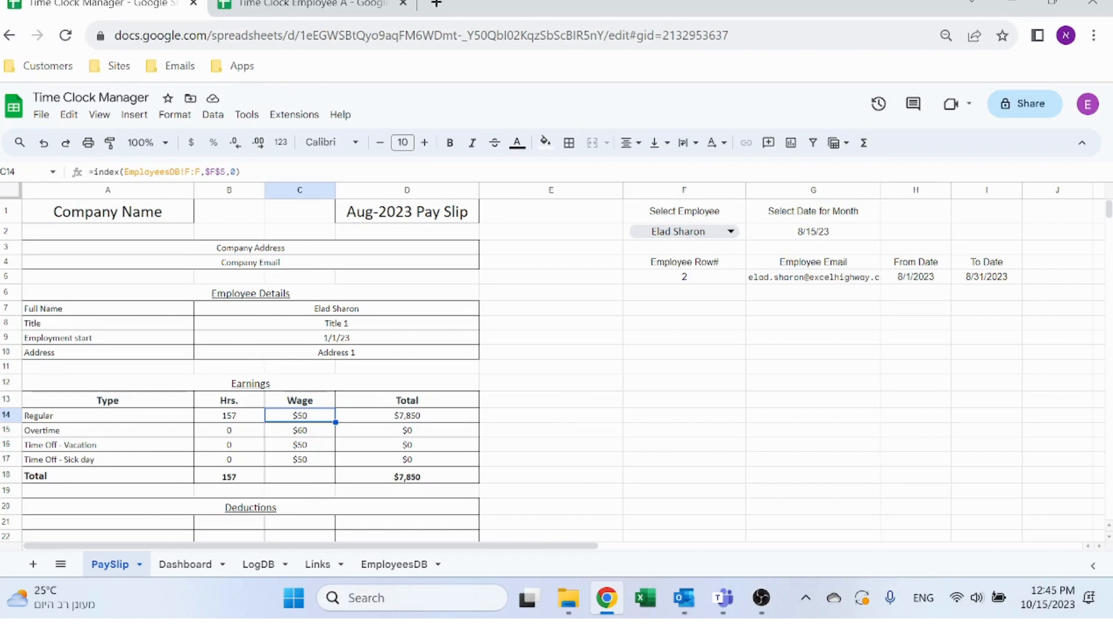
key(F2)
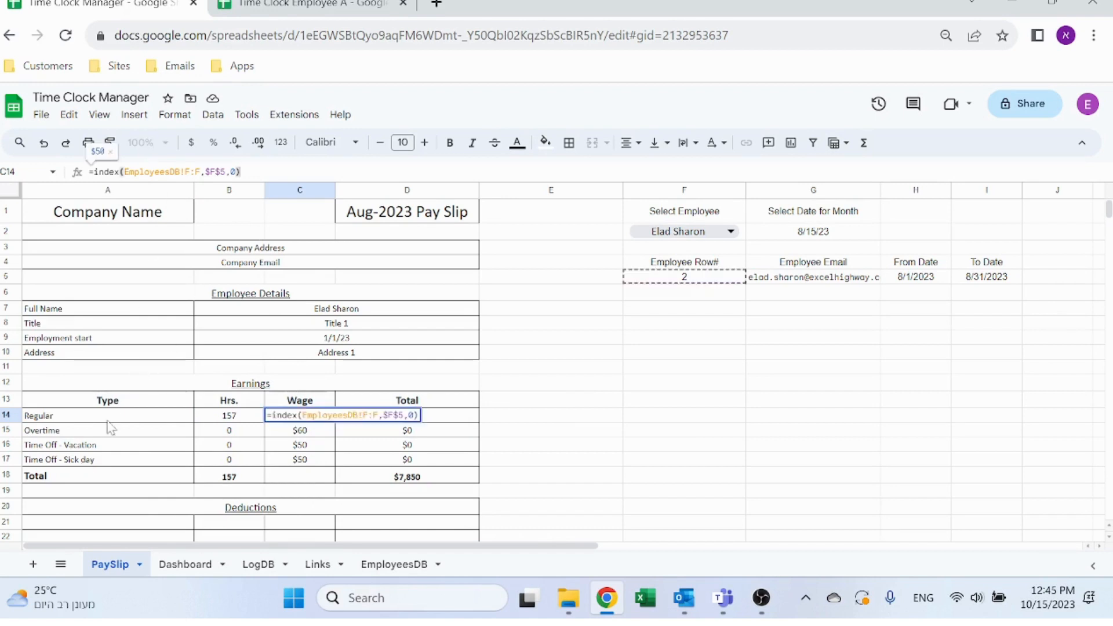
key(Escape)
click(388, 564)
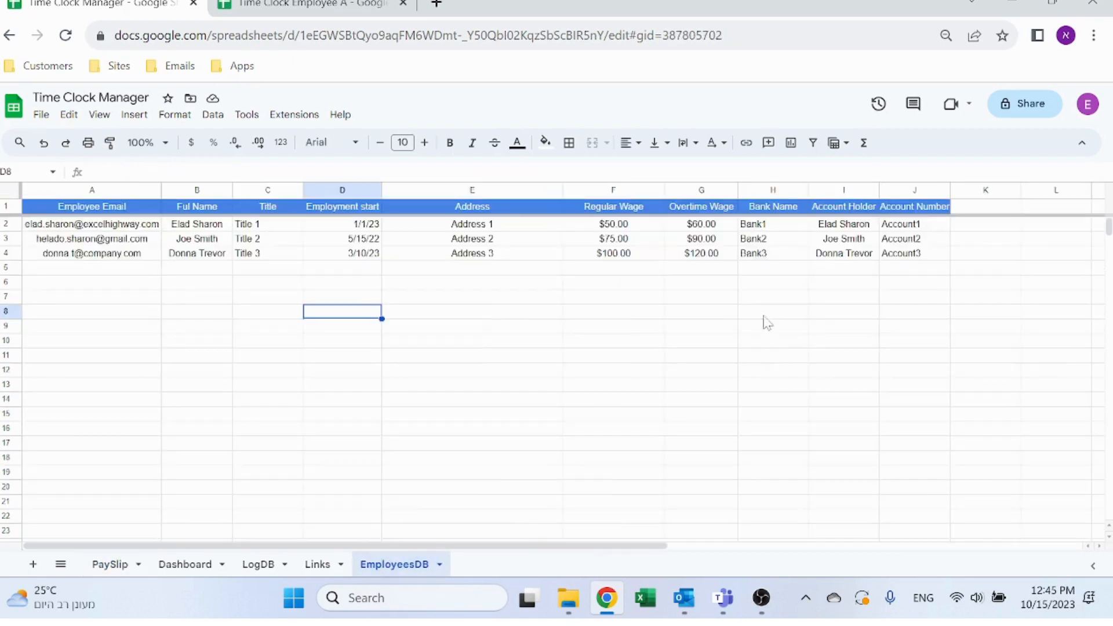
click(610, 190)
click(646, 226)
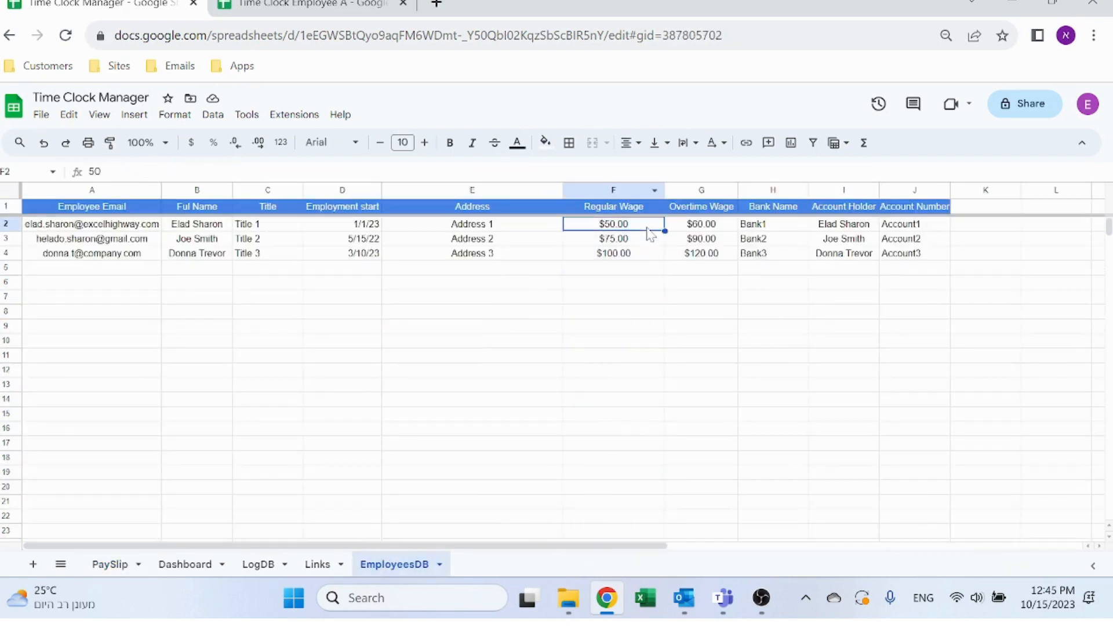
click(687, 228)
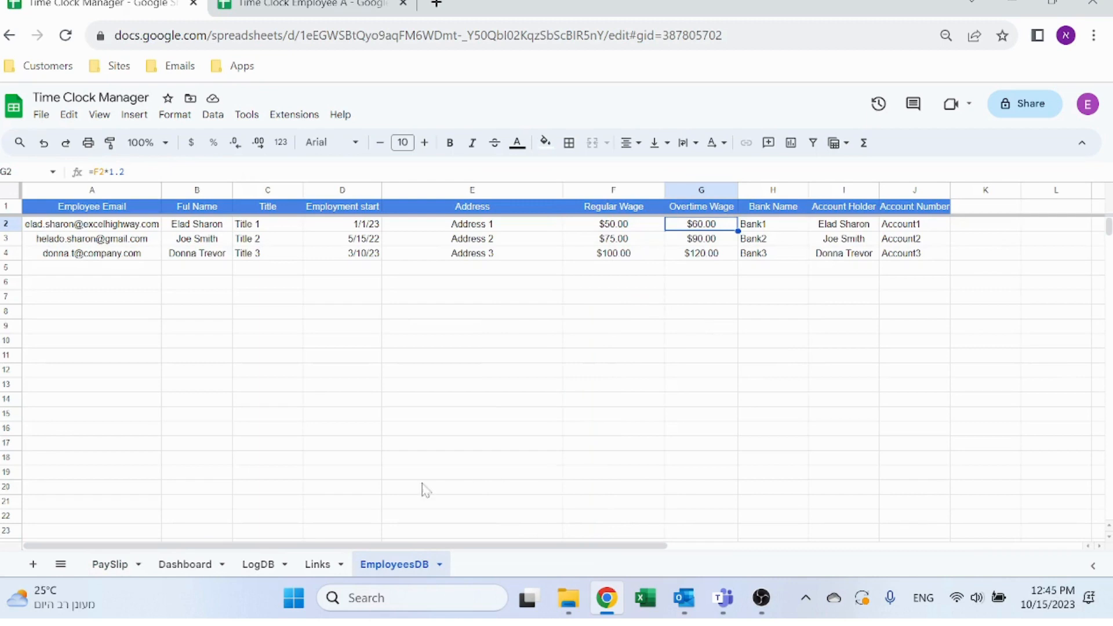
Return to the PaySlip sheet and inspect the wage formulas for Overtime, Time Off - Vacation and Time Off - Sick day
click(110, 565)
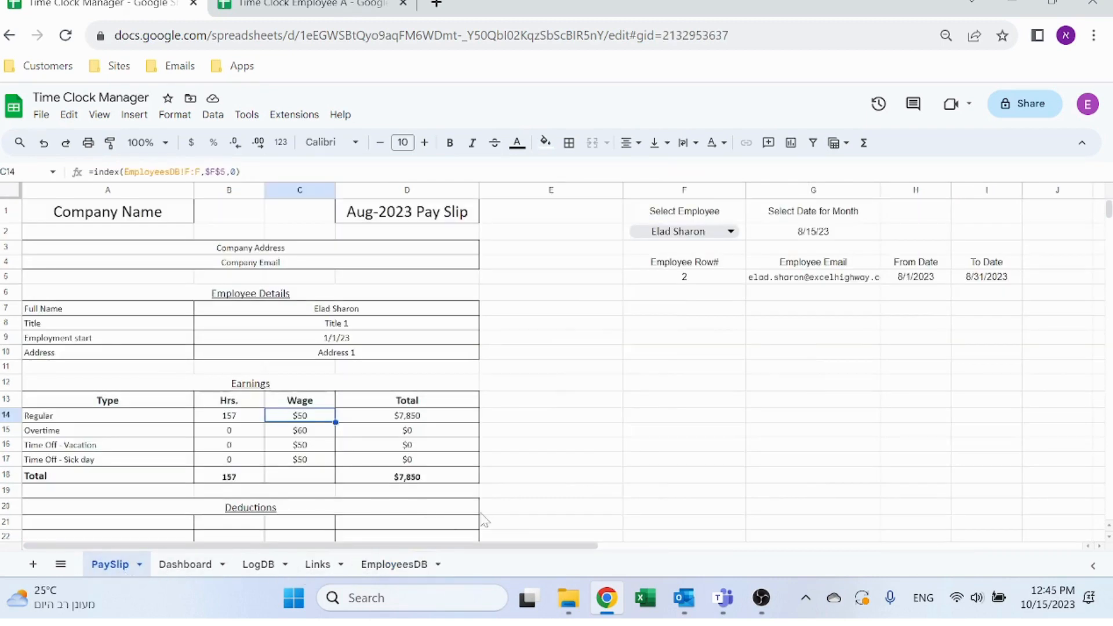
click(320, 435)
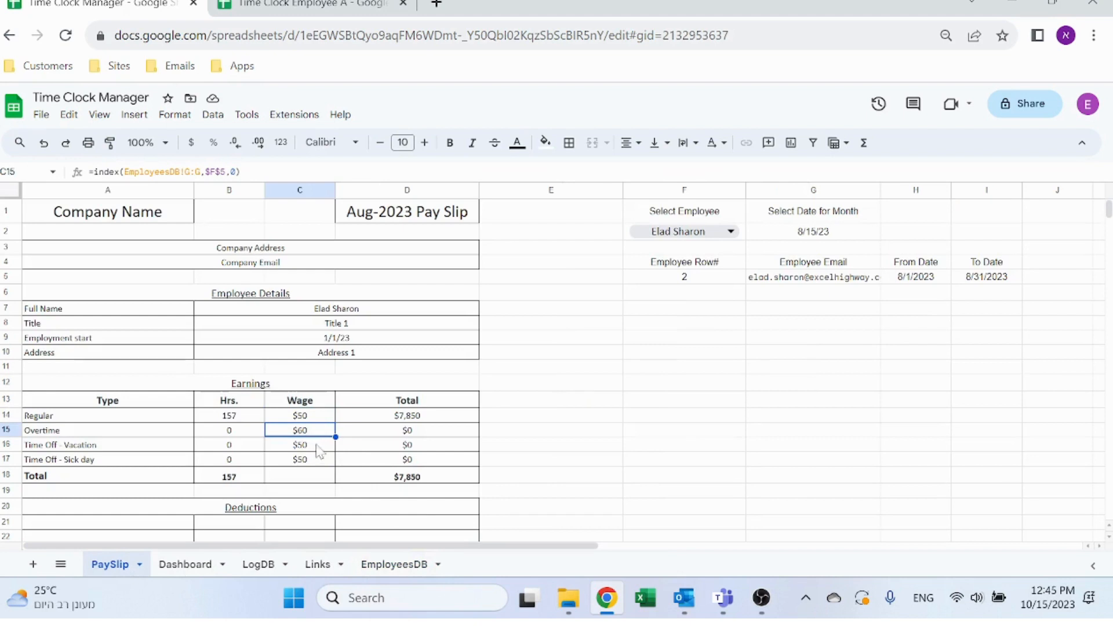
click(316, 447)
click(316, 459)
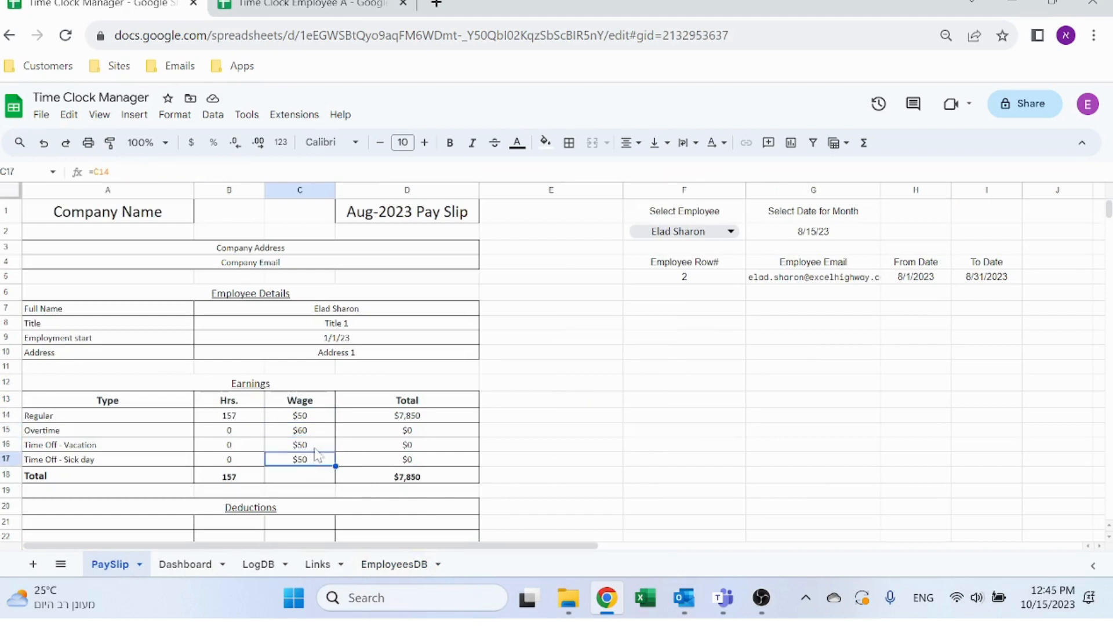
click(317, 448)
click(310, 460)
click(318, 420)
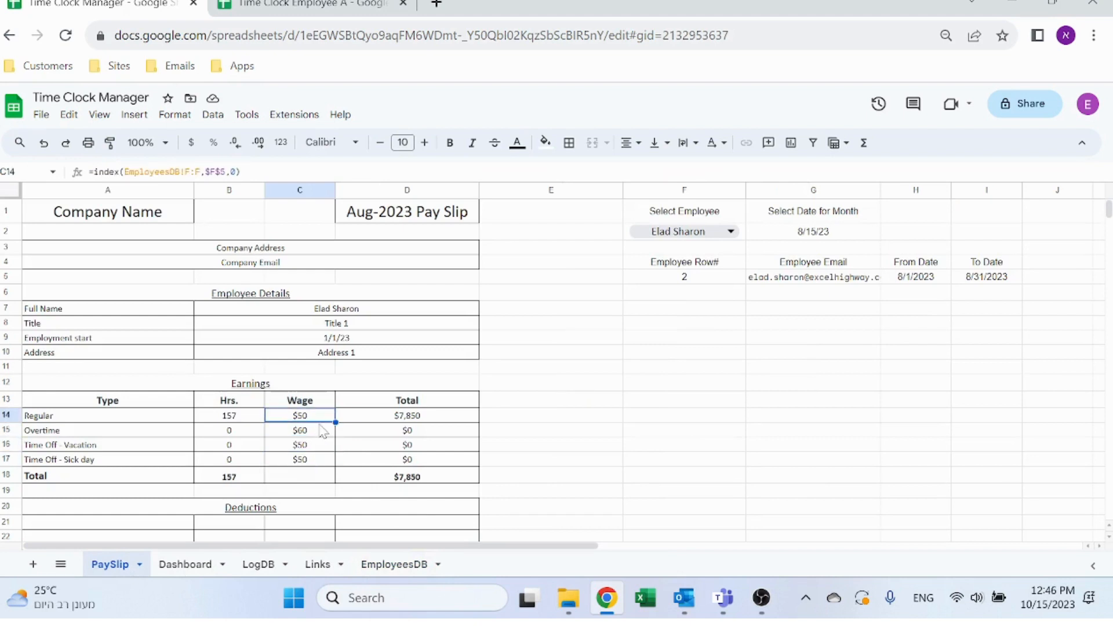
Inspect the remaining wage formulas, the Regular Total formula in D14 and the SUM formula in the Earnings Total cell D18
click(321, 449)
click(320, 459)
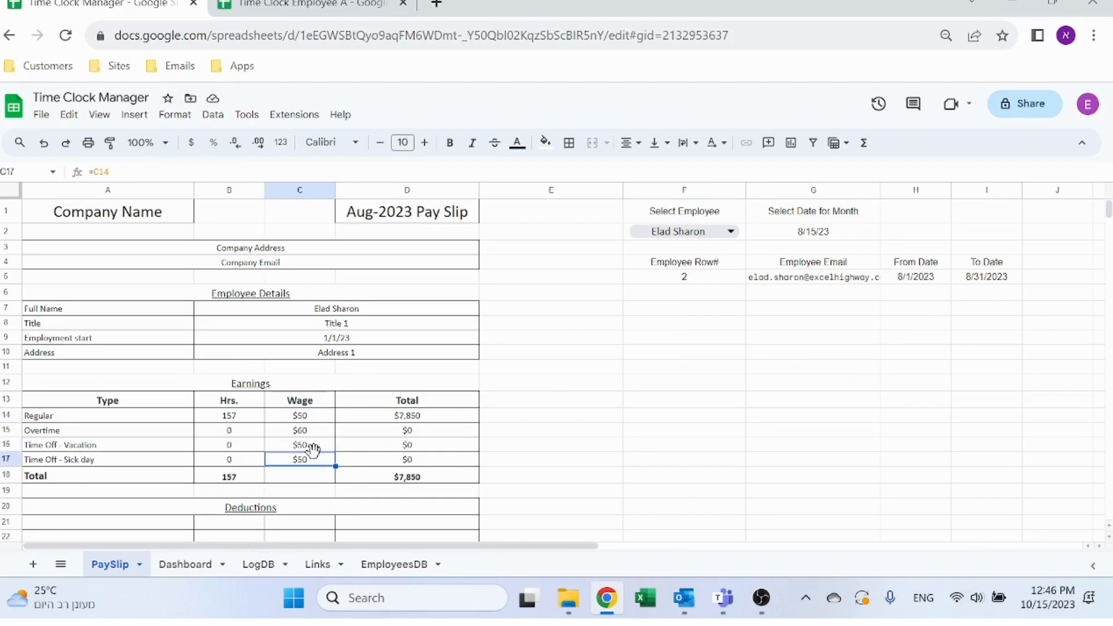
click(244, 423)
click(299, 423)
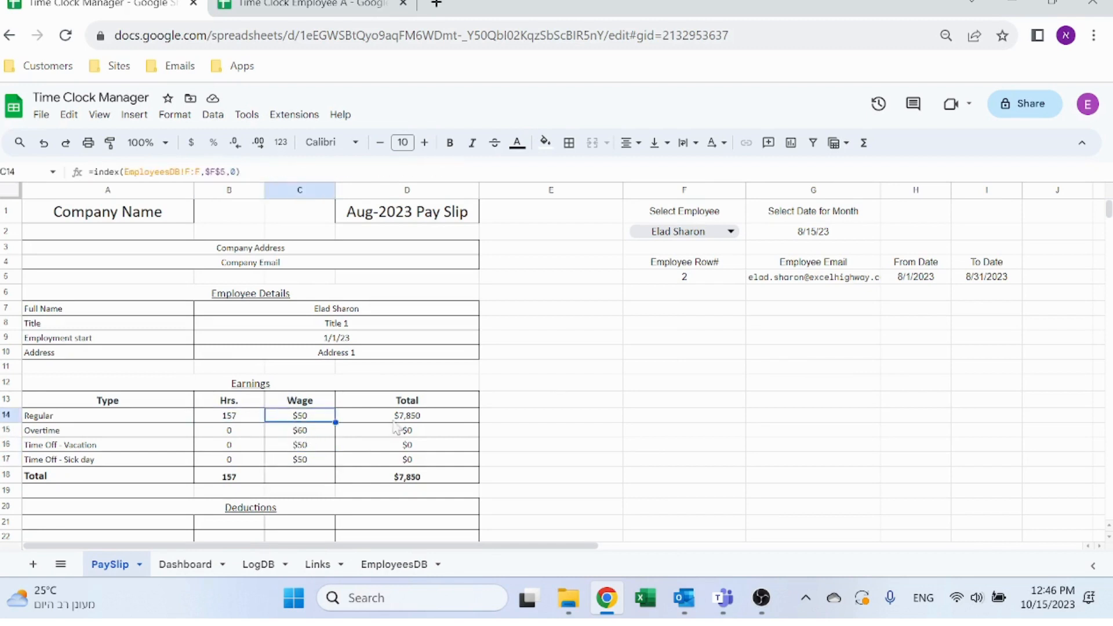
click(399, 427)
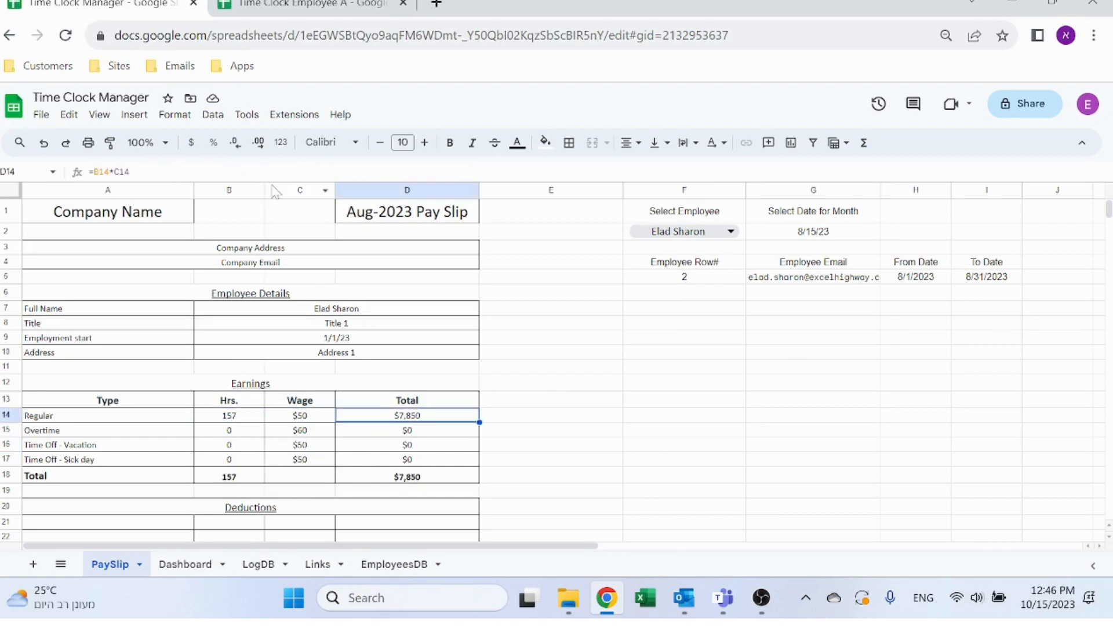
click(429, 484)
Review the Deductions section and inspect the Banking Details formulas for bank name, account holder and account number
scroll(348, 446, down, 3)
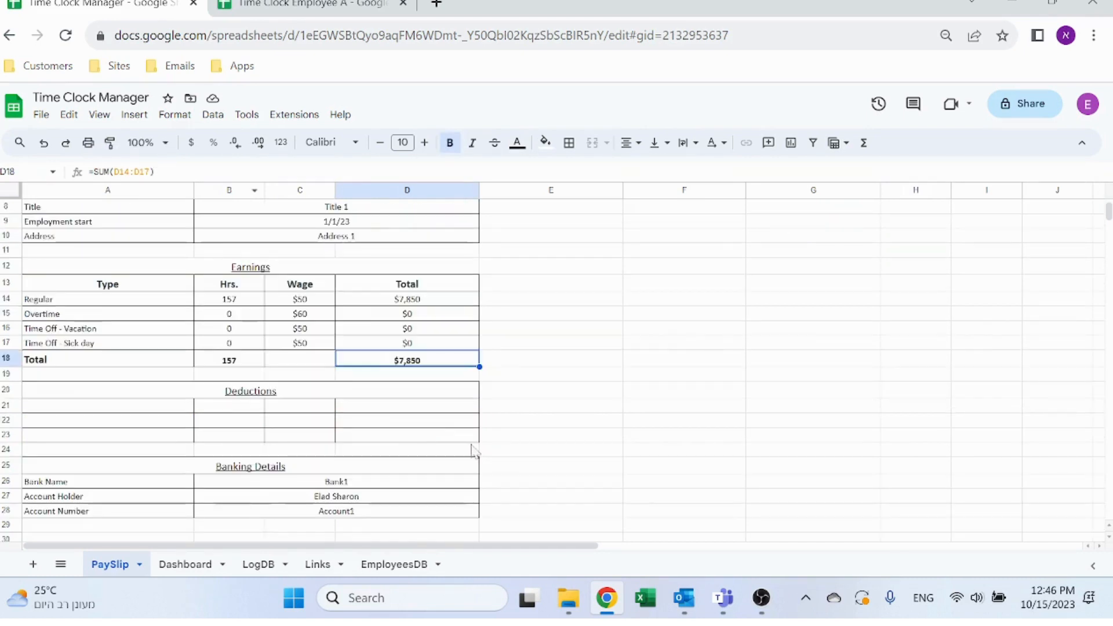
drag(153, 417, 348, 448)
scroll(385, 435, down, 2)
click(326, 429)
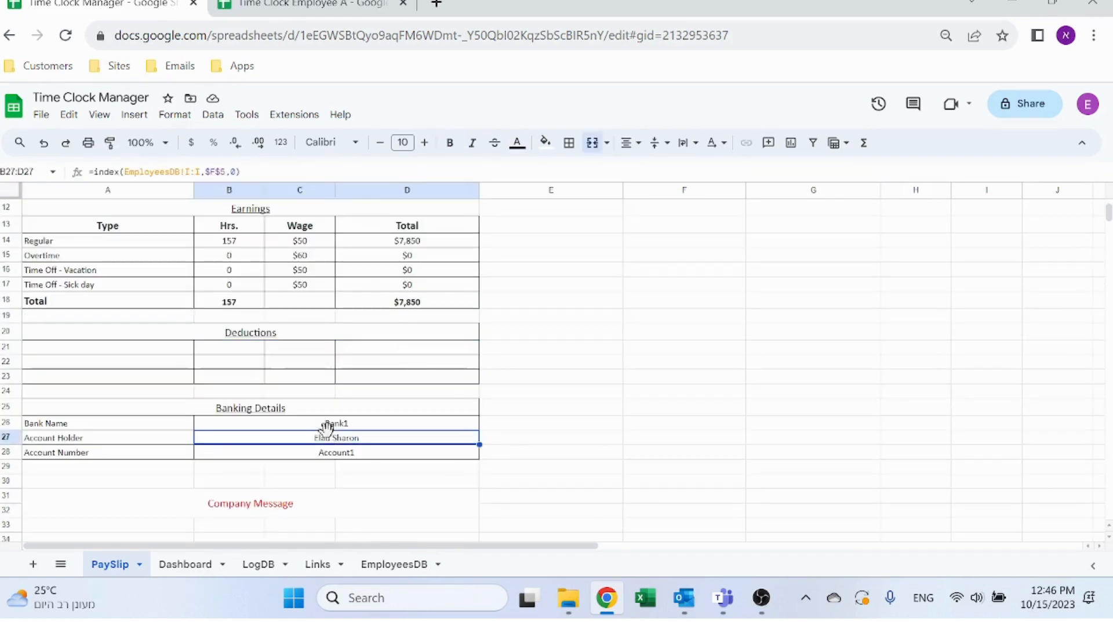
click(328, 462)
click(334, 423)
scroll(580, 400, up, 4)
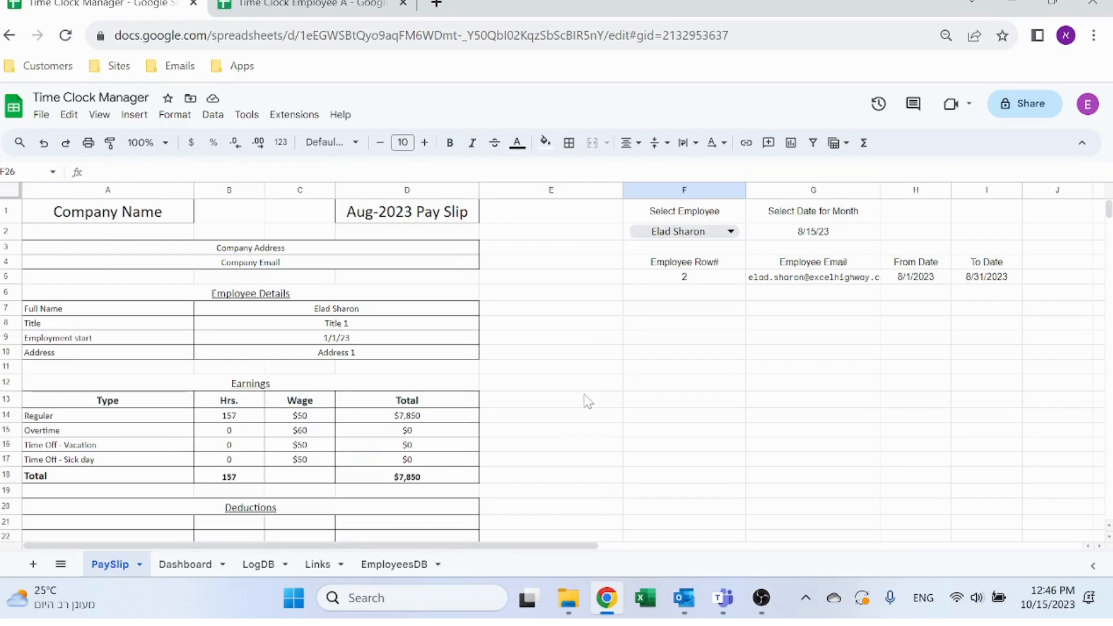
Select the second and third employees in turn to preview their pay slips, and reselect the first employee in the list
click(570, 368)
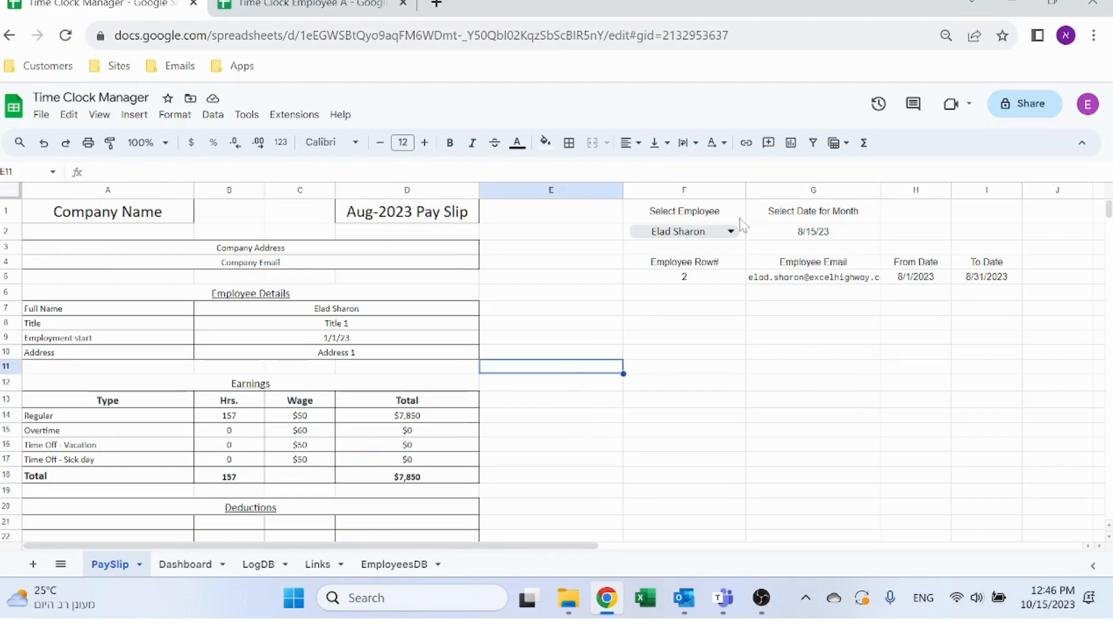
click(696, 231)
click(690, 278)
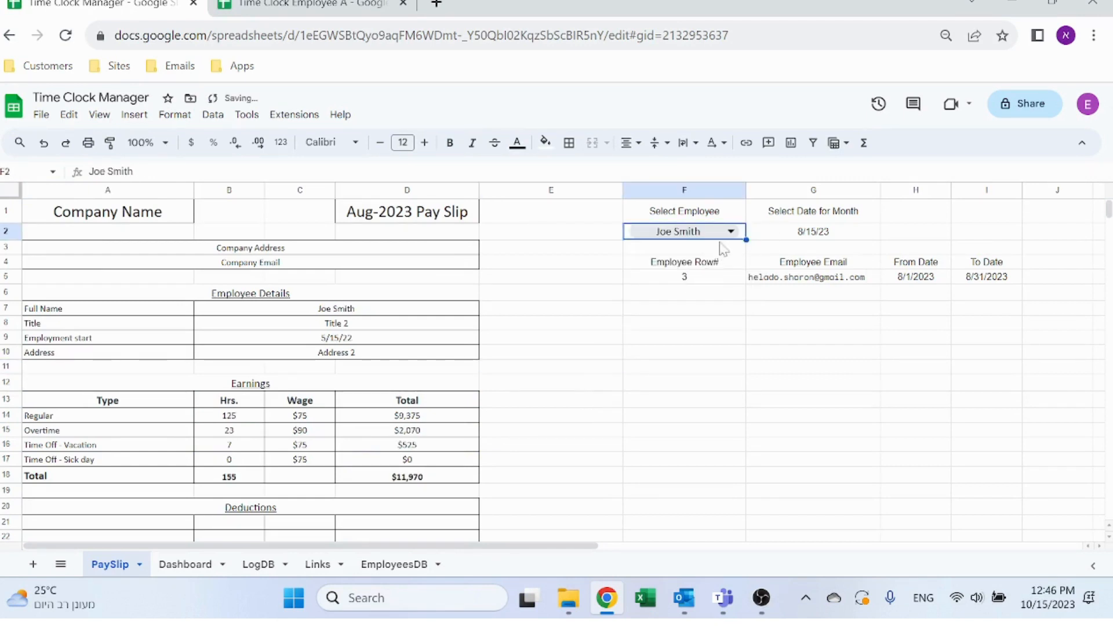
click(722, 235)
click(686, 295)
click(725, 232)
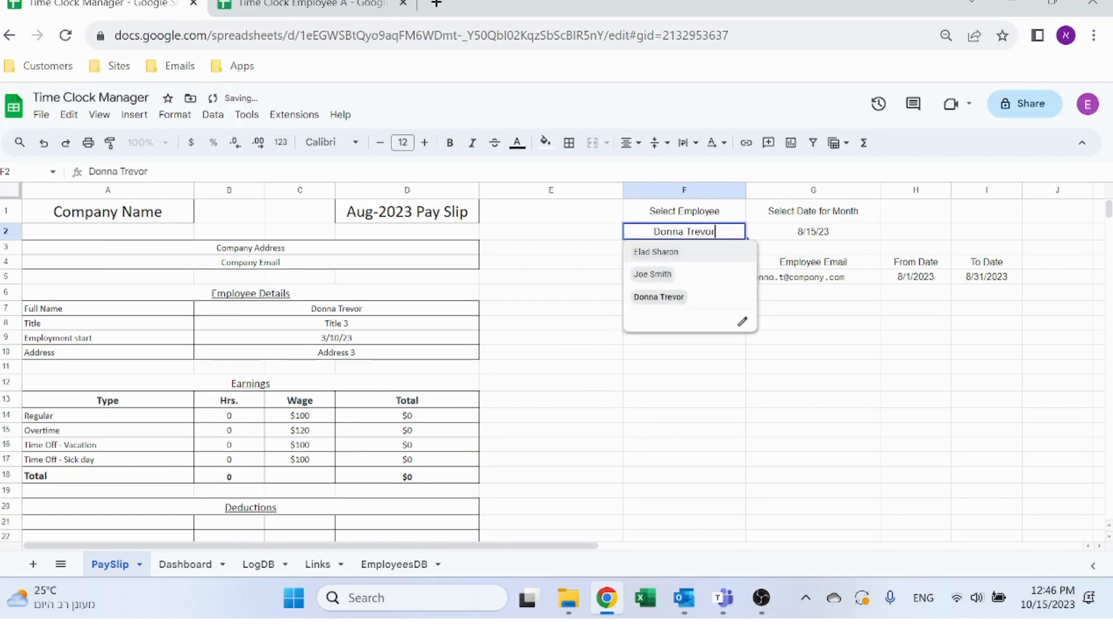
click(708, 255)
click(658, 309)
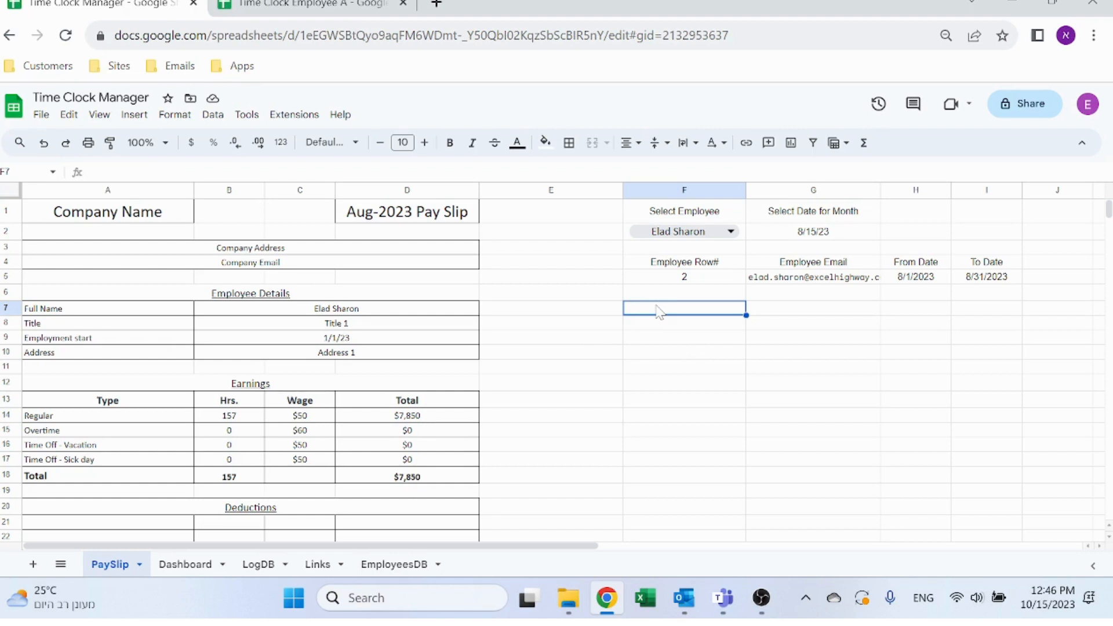
View the LogDB sheet in the Time Clock Employee A spreadsheet and return to the PaySlip sheet in Time Clock Manager
key(ctrl+Tab)
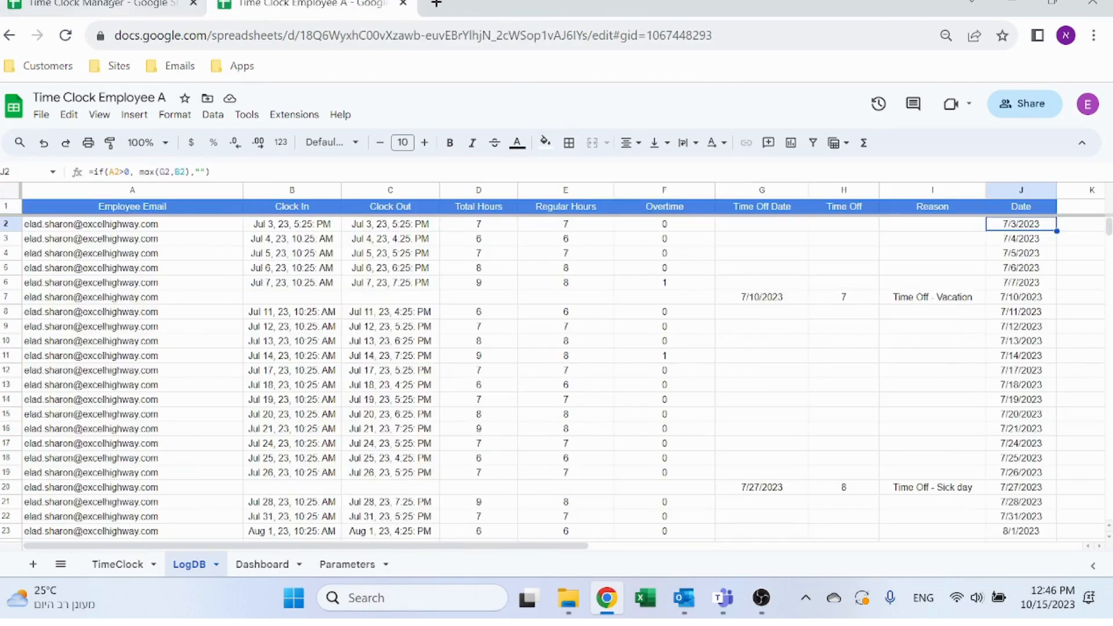
key(ctrl+Tab)
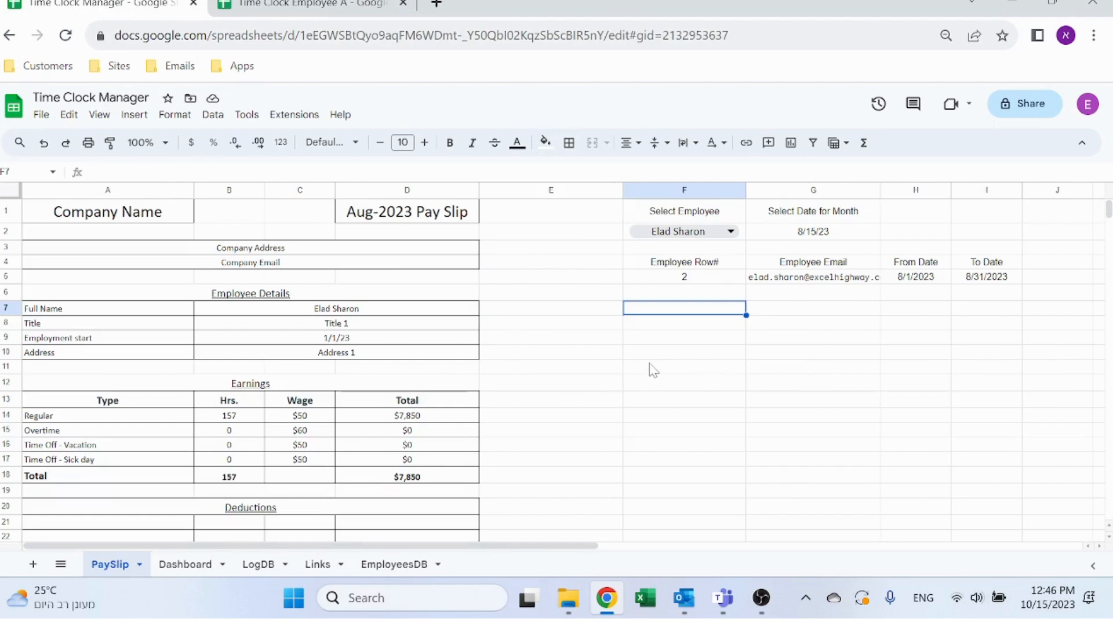